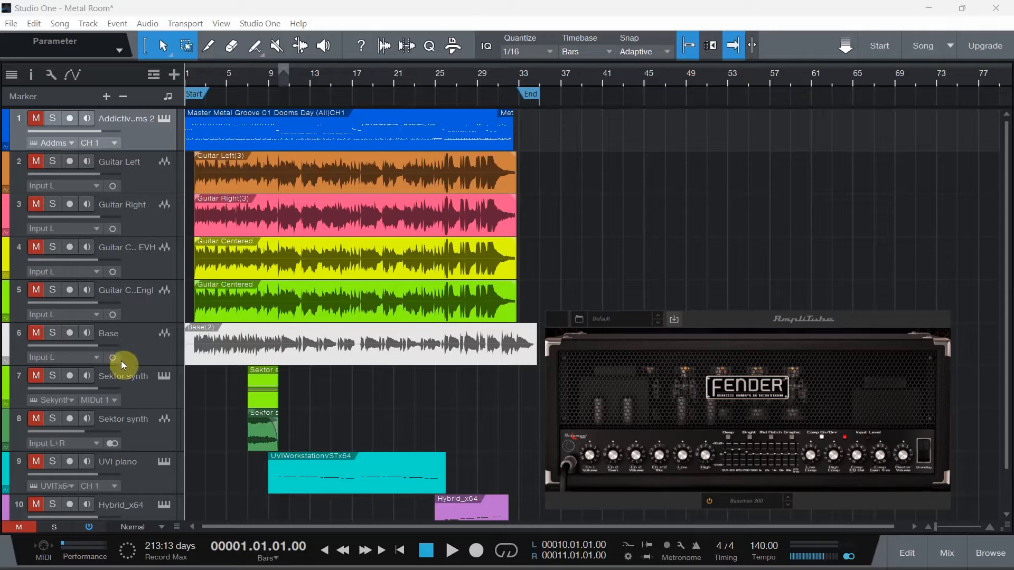
Step: Show the mixer and open the Amp Room 4 insert on the Guitar Centered Engl channel
{"action": "scroll", "coordinate": [122, 363], "scroll_direction": "down", "scroll_amount": 1}
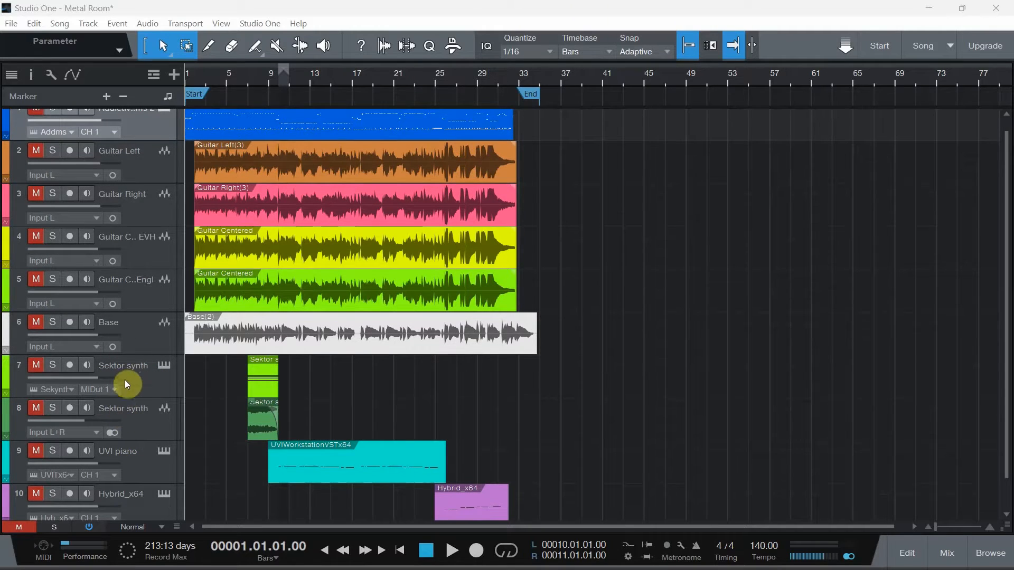
{"action": "scroll", "coordinate": [135, 392], "scroll_direction": "up", "scroll_amount": 1}
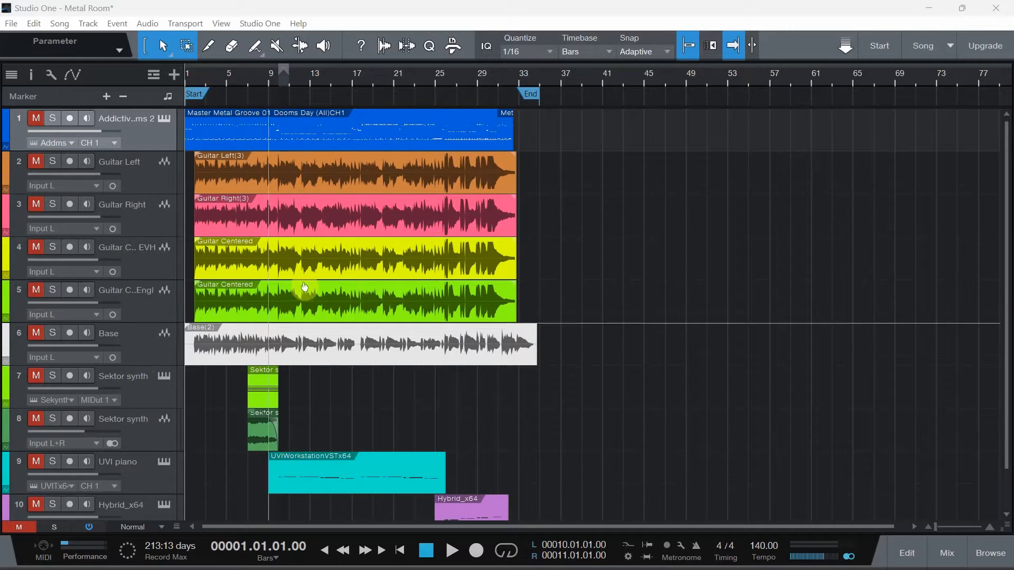
{"action": "left_click", "coordinate": [947, 553]}
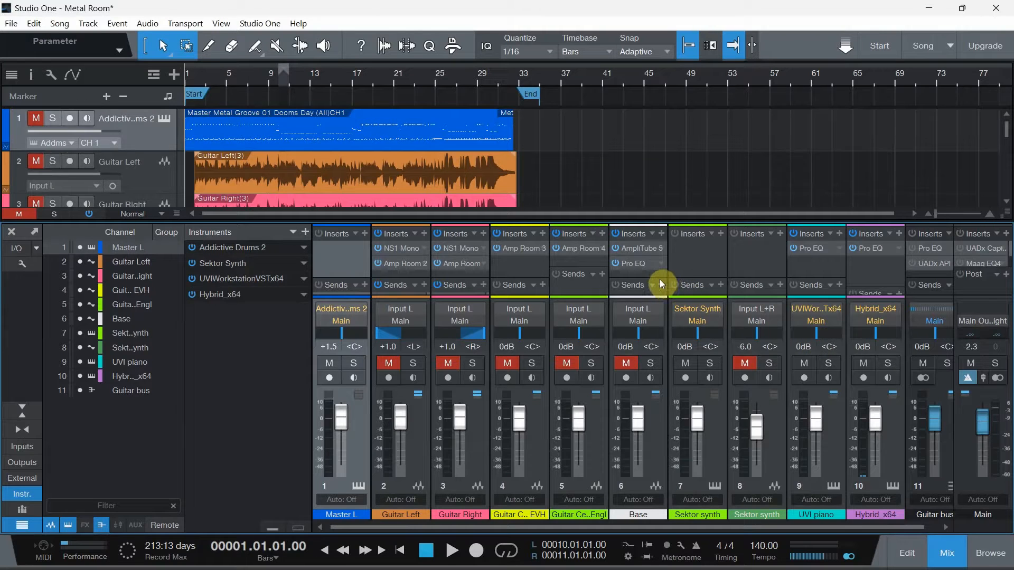
{"action": "left_click", "coordinate": [603, 249]}
{"action": "left_click", "coordinate": [615, 265]}
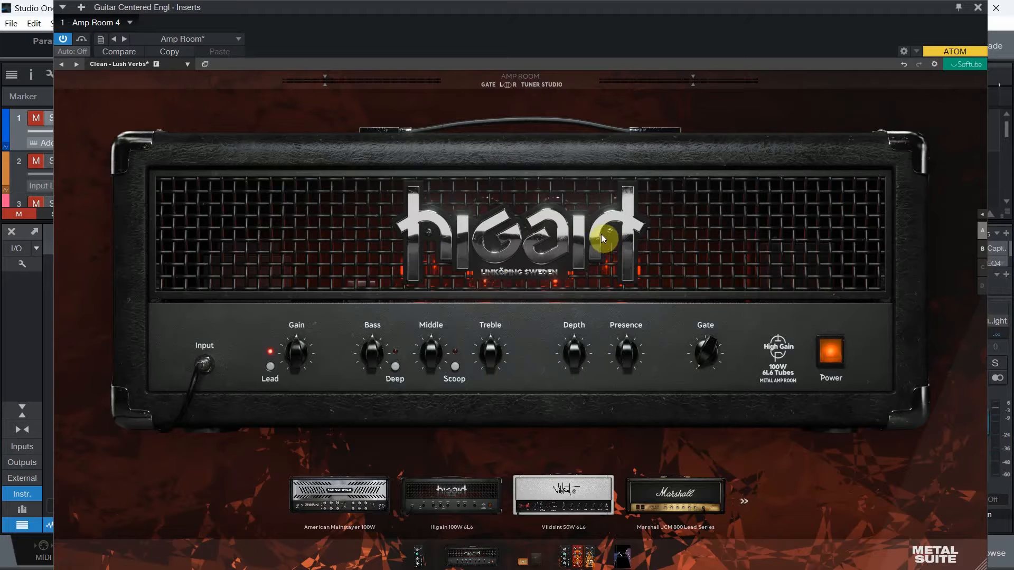
Step: Try the American Mainstayer, Higain and Vildsint amp heads, choose the Marshall JCM 800 Lead Series, and show the suite amps
{"action": "left_click", "coordinate": [349, 485]}
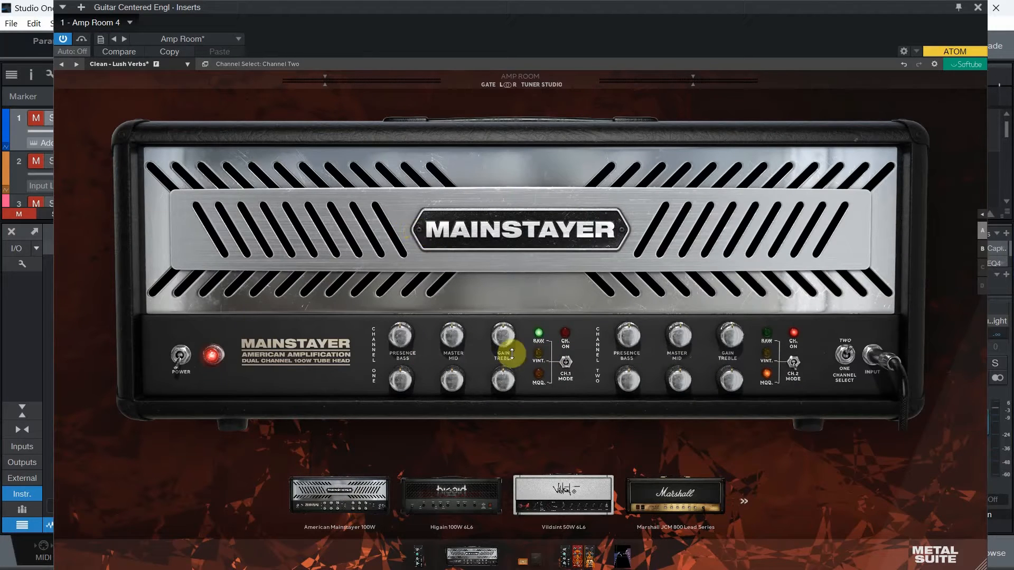
{"action": "left_click", "coordinate": [459, 493]}
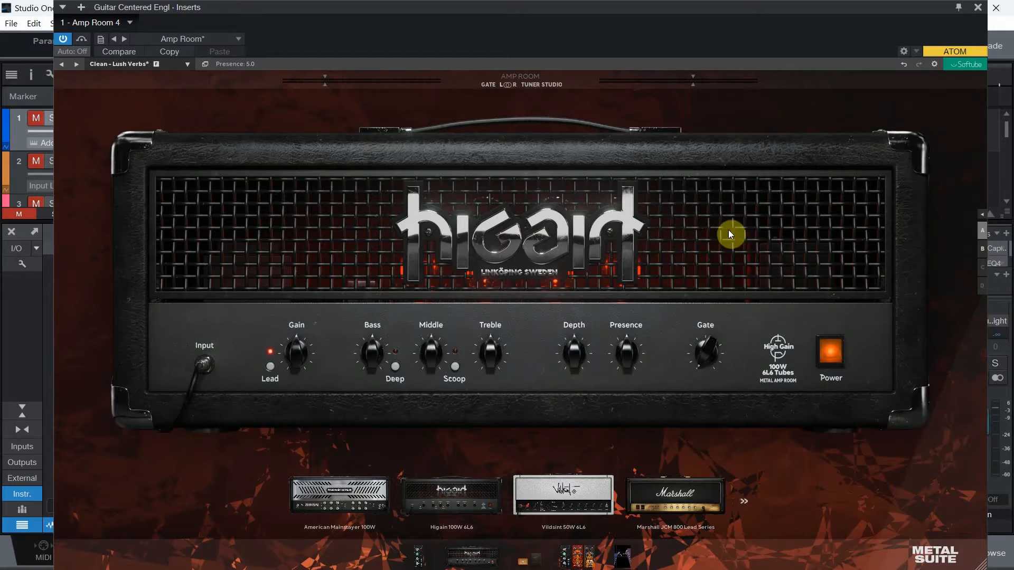
{"action": "left_click", "coordinate": [544, 482]}
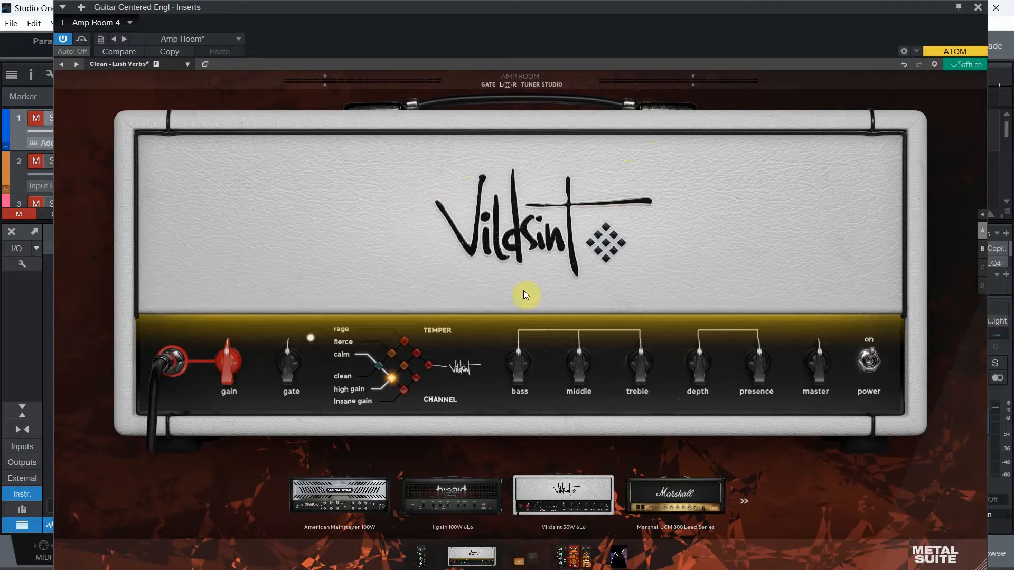
{"action": "left_click", "coordinate": [675, 491]}
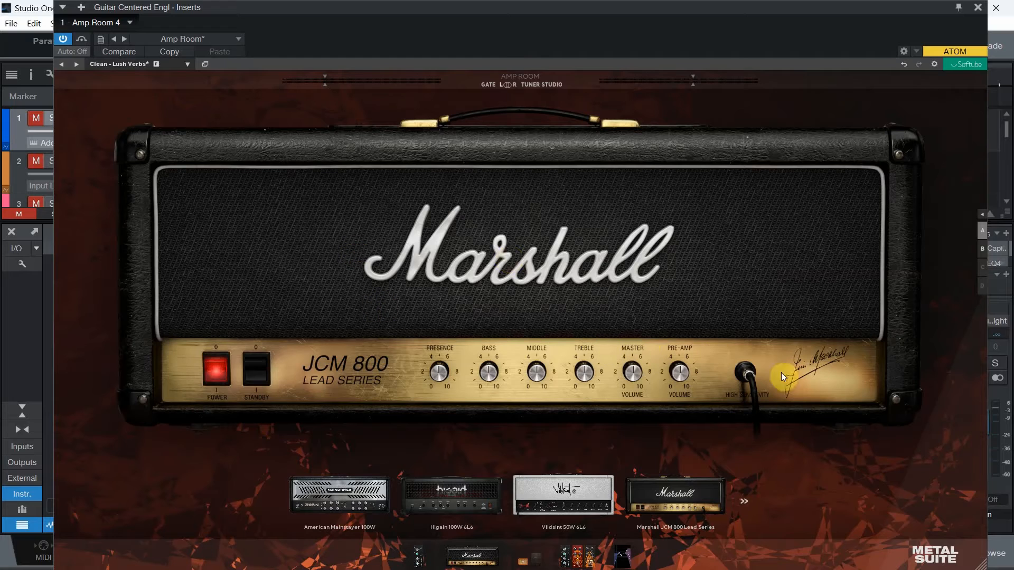
{"action": "left_click", "coordinate": [745, 503]}
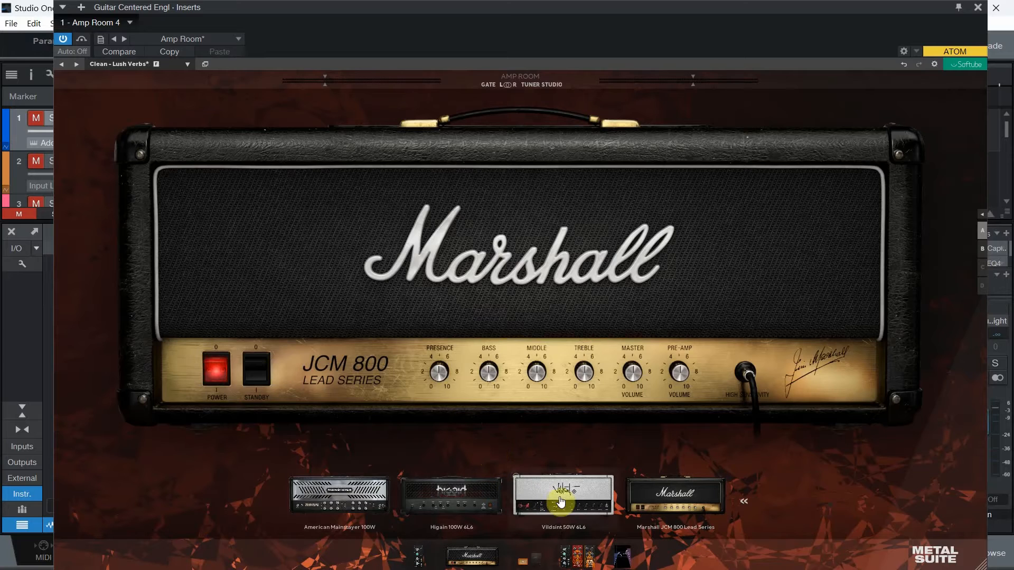
Step: In the cabinet section, try several microphones on the British Closed 2x12, select Rib 160, and move it closer to the speaker
{"action": "left_click", "coordinate": [530, 558]}
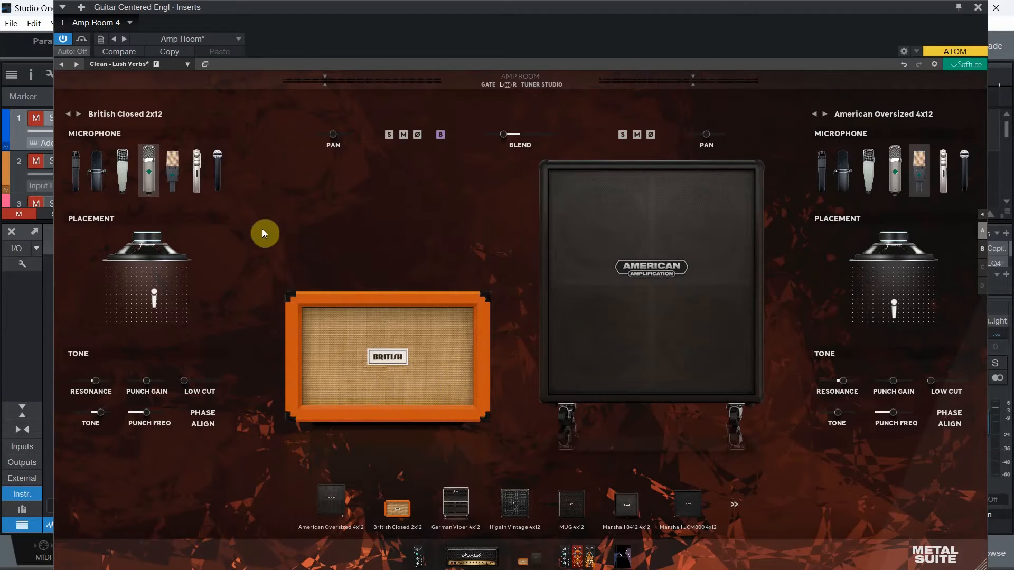
{"action": "left_click", "coordinate": [82, 191]}
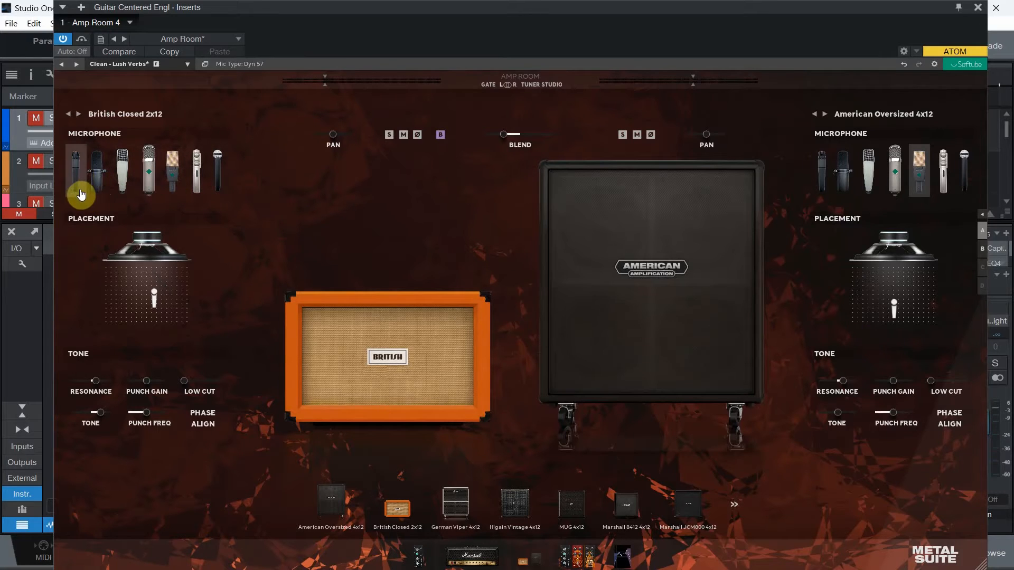
{"action": "left_click", "coordinate": [95, 184]}
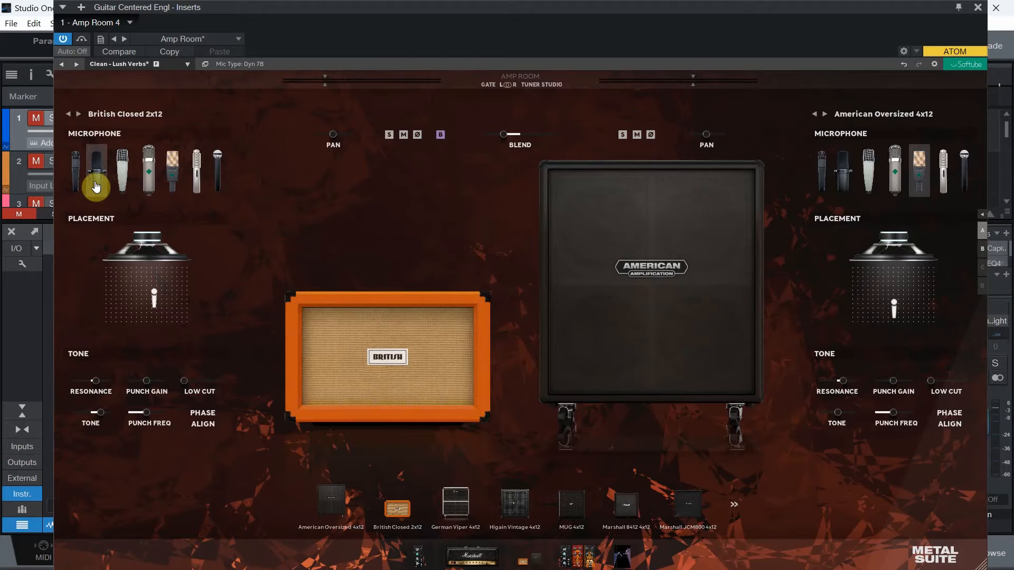
{"action": "left_click", "coordinate": [200, 184]}
{"action": "left_click", "coordinate": [218, 175]}
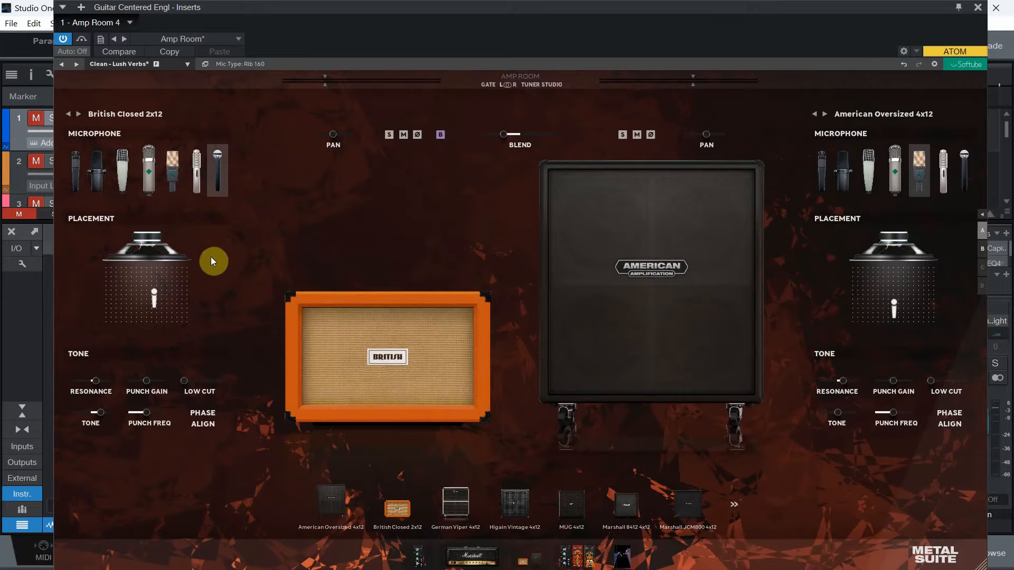
{"action": "left_click_drag", "start_coordinate": [154, 299], "coordinate": [153, 277]}
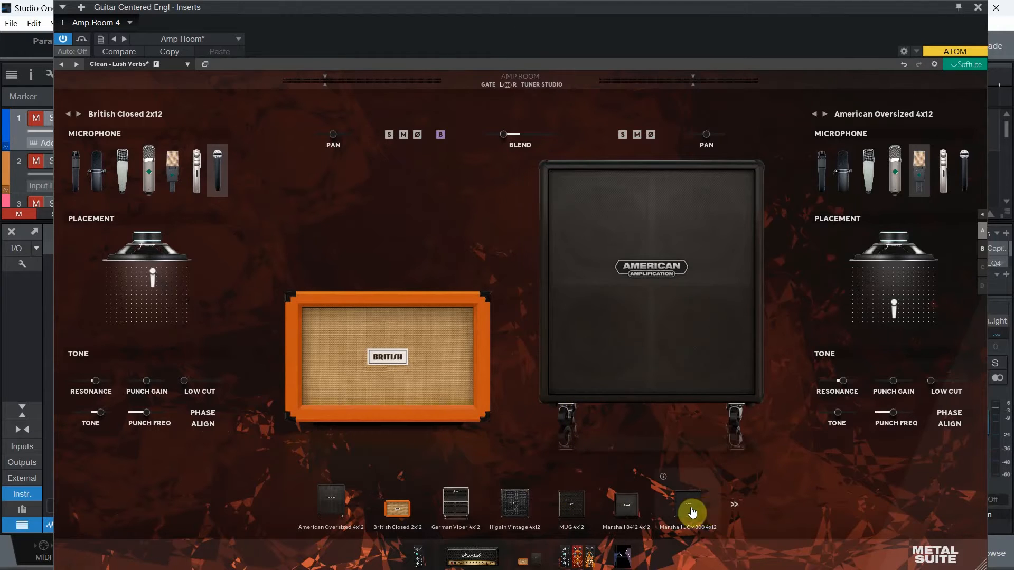
Step: Expand the cabinet selection and try the Higain Vintage 4x12 in both cabinet slots
{"action": "left_click", "coordinate": [736, 506]}
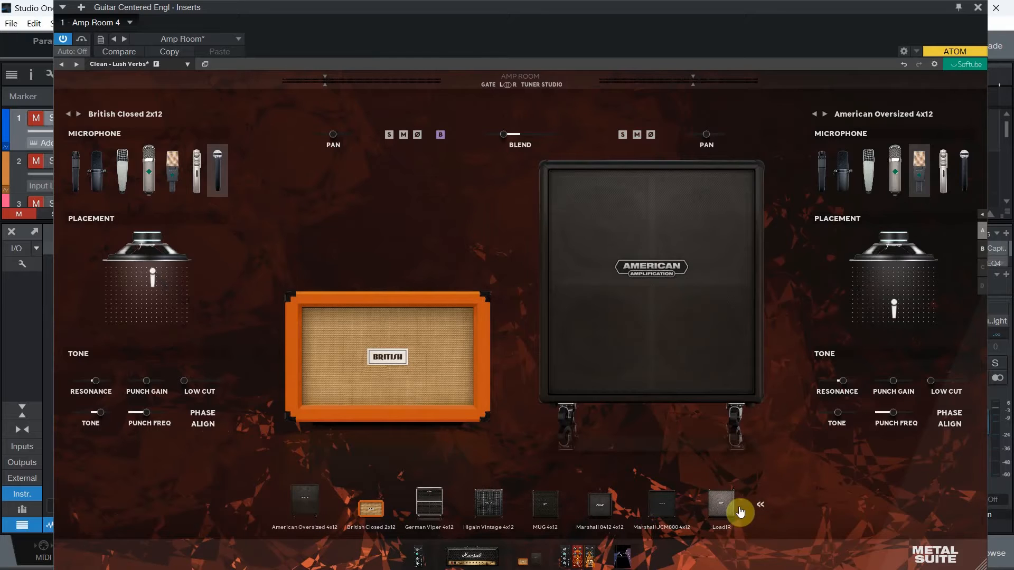
{"action": "left_click_drag", "start_coordinate": [494, 518], "coordinate": [428, 330]}
{"action": "left_click_drag", "start_coordinate": [488, 502], "coordinate": [648, 325]}
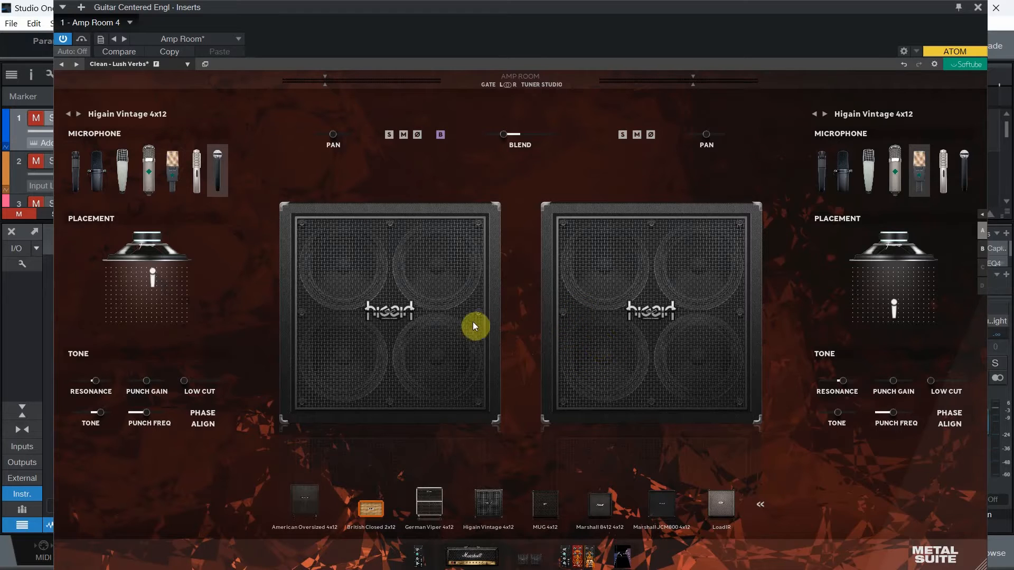
Step: Try the American Oversized 4x12 and German Viper 4x12 in the first cabinet slot and the British Closed 2x12 in the second
{"action": "left_click_drag", "start_coordinate": [328, 487], "coordinate": [387, 315]}
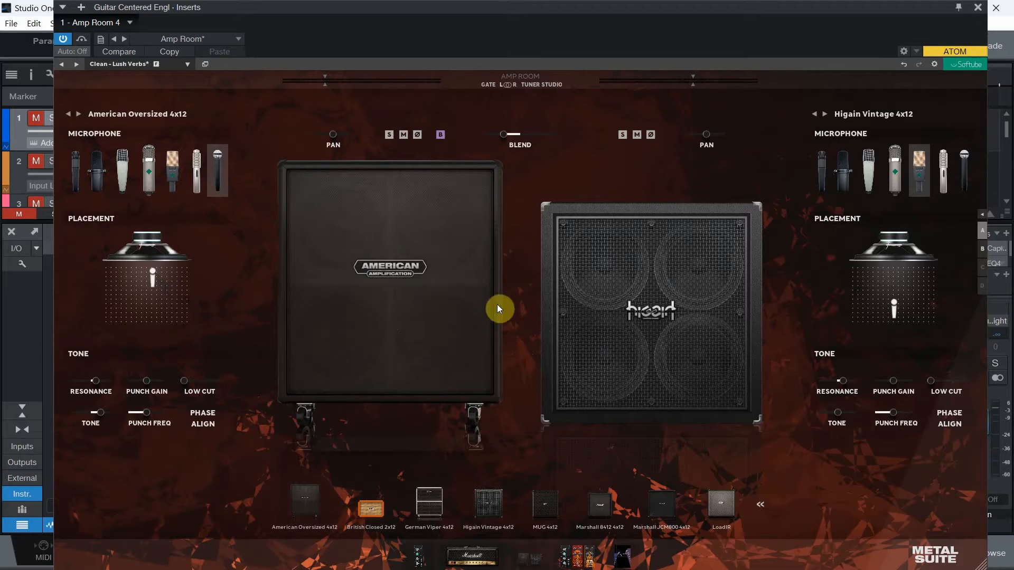
{"action": "left_click_drag", "start_coordinate": [370, 509], "coordinate": [702, 279]}
{"action": "left_click_drag", "start_coordinate": [429, 502], "coordinate": [395, 227]}
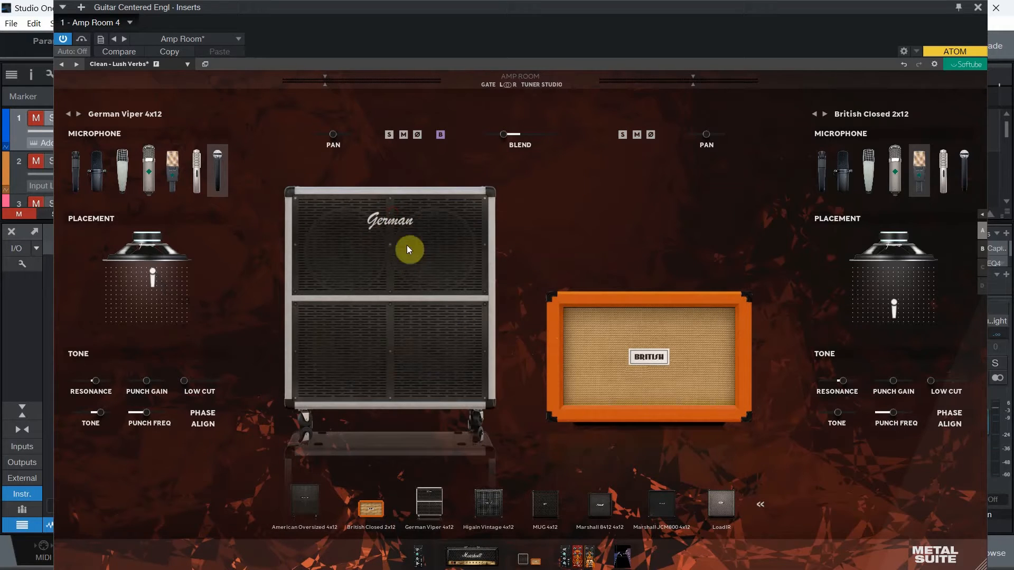
Step: Try Higain Vintage, MUG, Marshall 8412 and LoadIR in the second cabinet slot, and Marshall JCM800 Lead 4x12 in the first
{"action": "left_click_drag", "start_coordinate": [486, 503], "coordinate": [680, 301]}
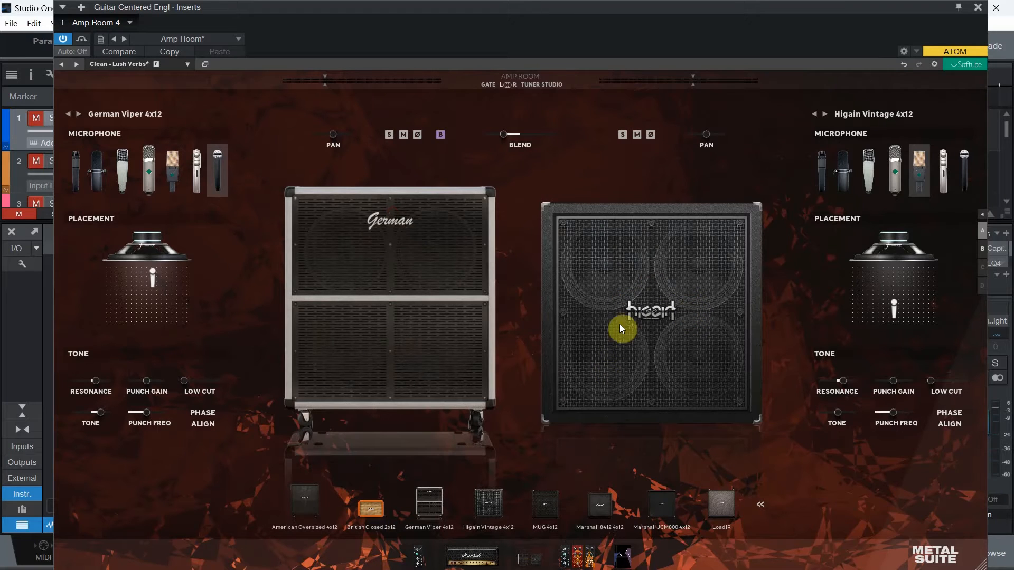
{"action": "left_click_drag", "start_coordinate": [538, 517], "coordinate": [667, 297]}
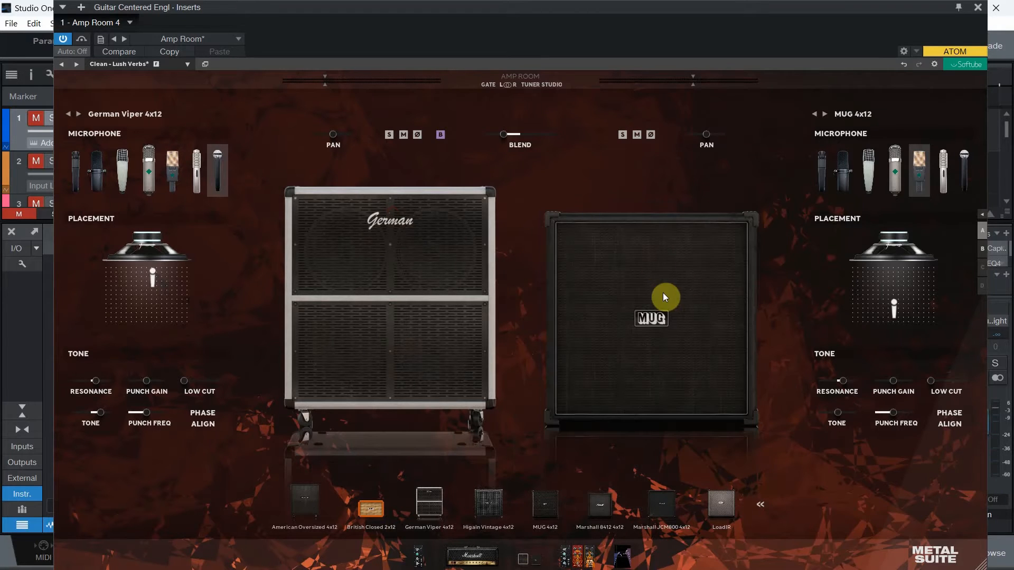
{"action": "left_click_drag", "start_coordinate": [602, 506], "coordinate": [680, 243]}
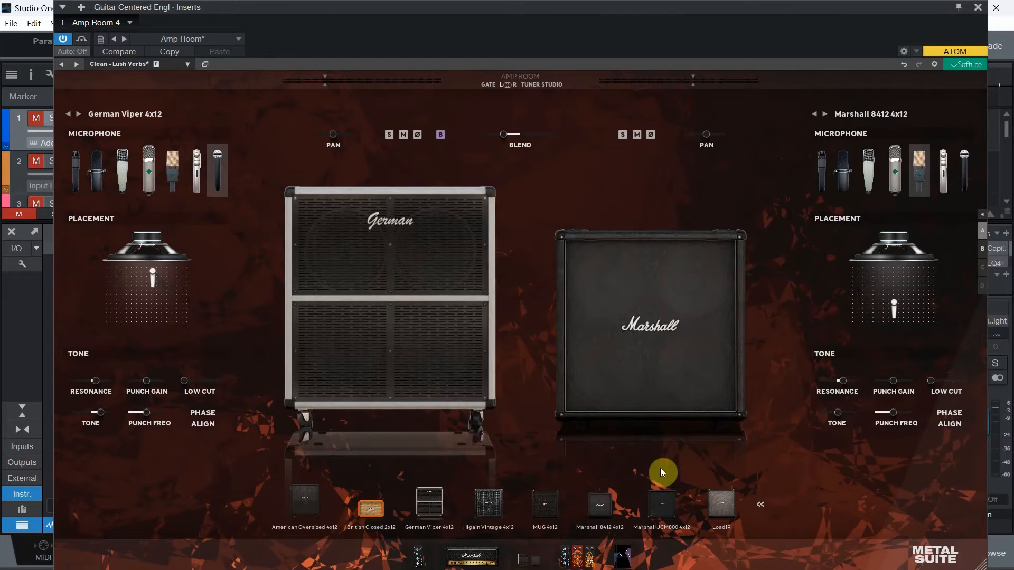
{"action": "left_click_drag", "start_coordinate": [652, 512], "coordinate": [399, 284]}
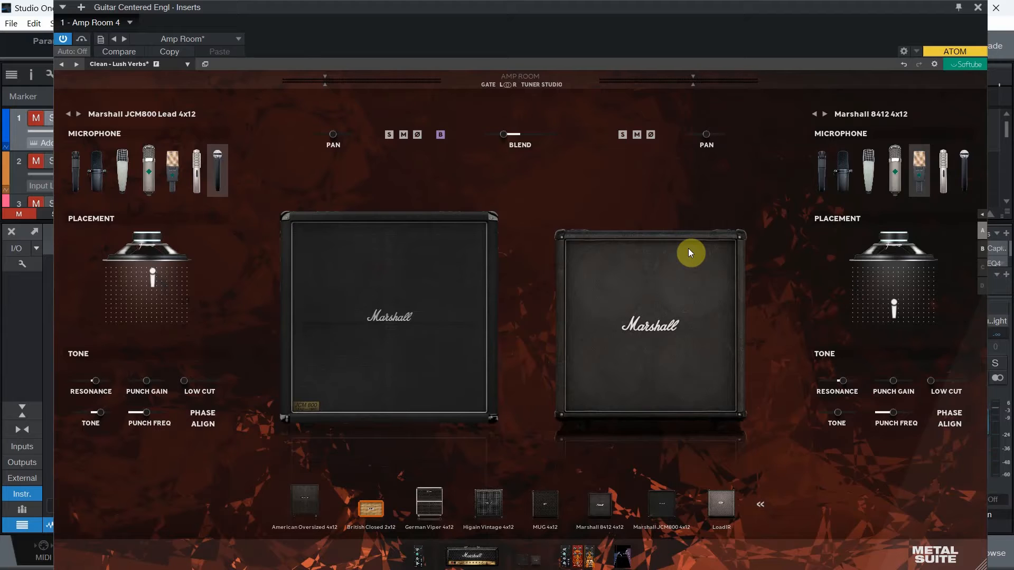
{"action": "left_click_drag", "start_coordinate": [721, 508], "coordinate": [682, 366]}
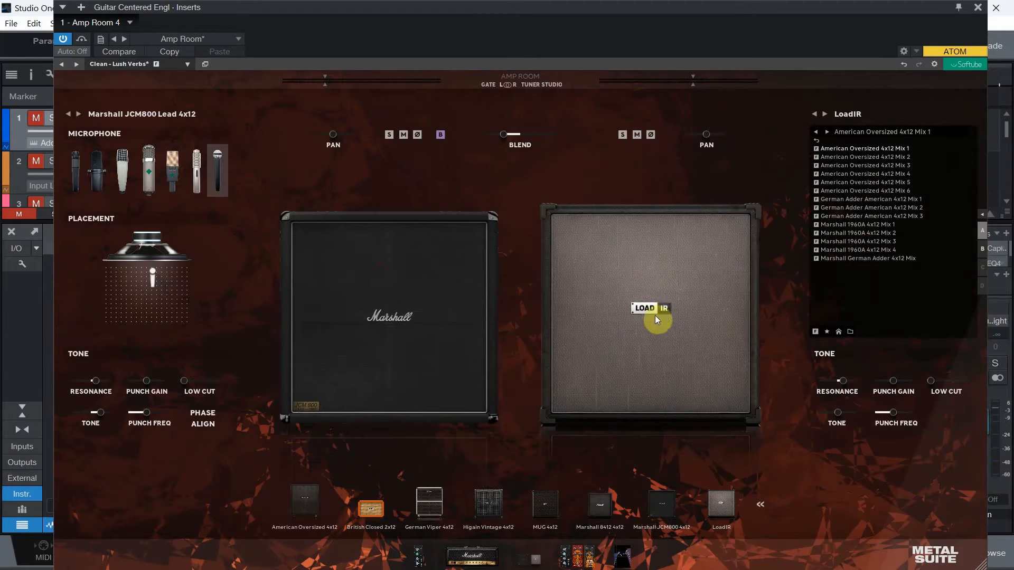
Step: Set both cabinet slots to the Higain Vintage 4x12
{"action": "left_click", "coordinate": [761, 506]}
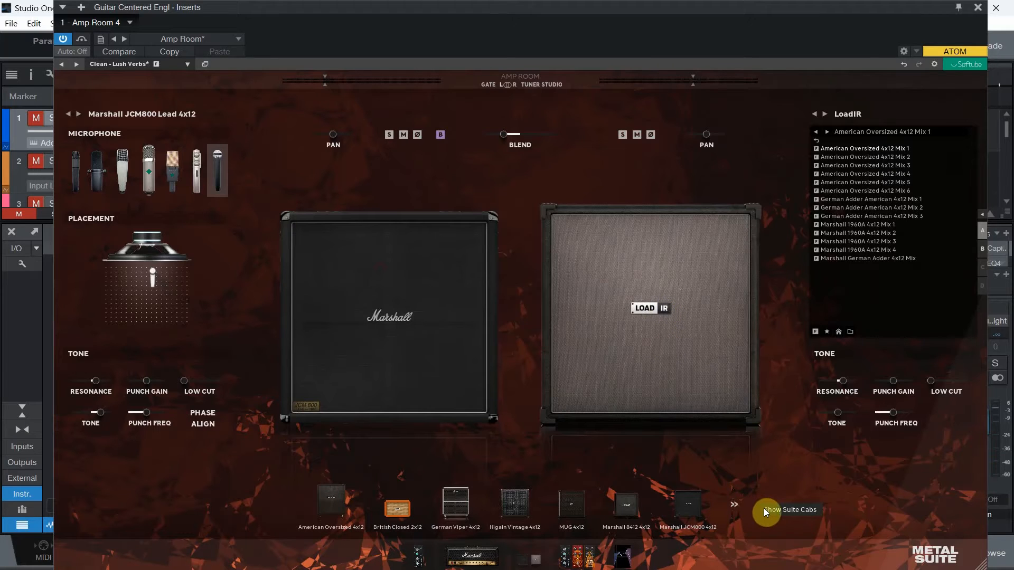
{"action": "left_click", "coordinate": [734, 511]}
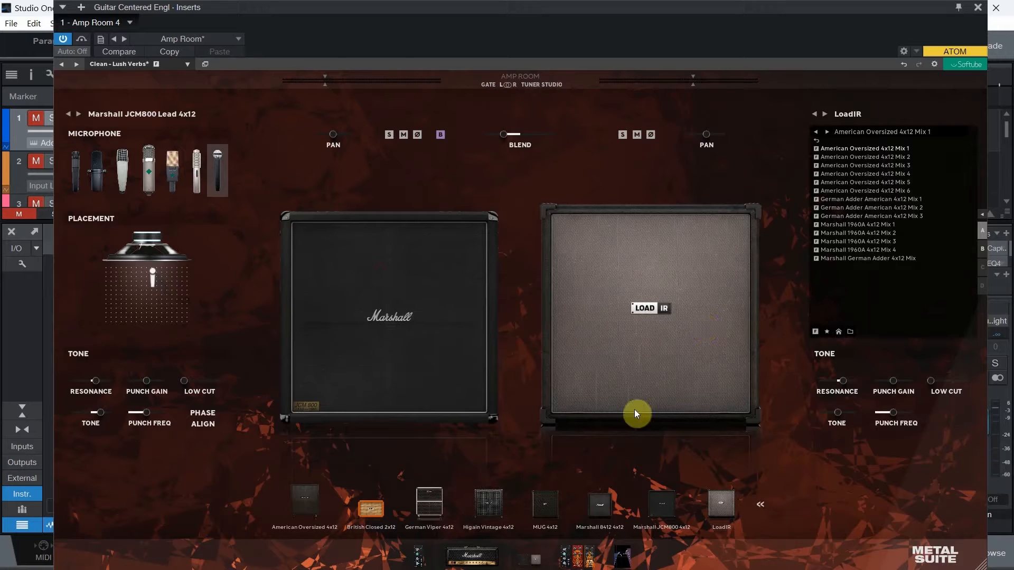
{"action": "left_click_drag", "start_coordinate": [500, 512], "coordinate": [429, 346]}
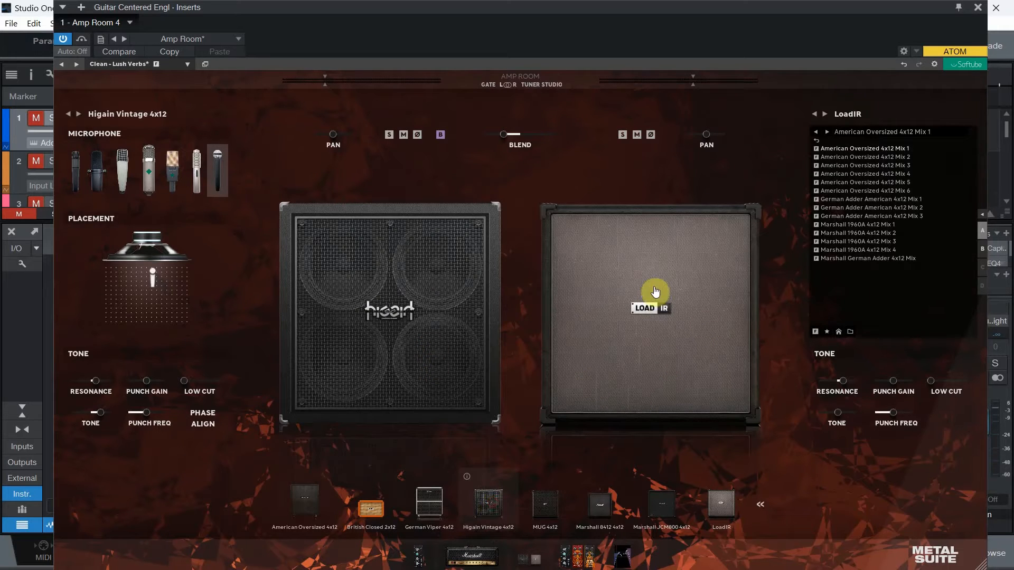
{"action": "left_click_drag", "start_coordinate": [483, 510], "coordinate": [661, 316]}
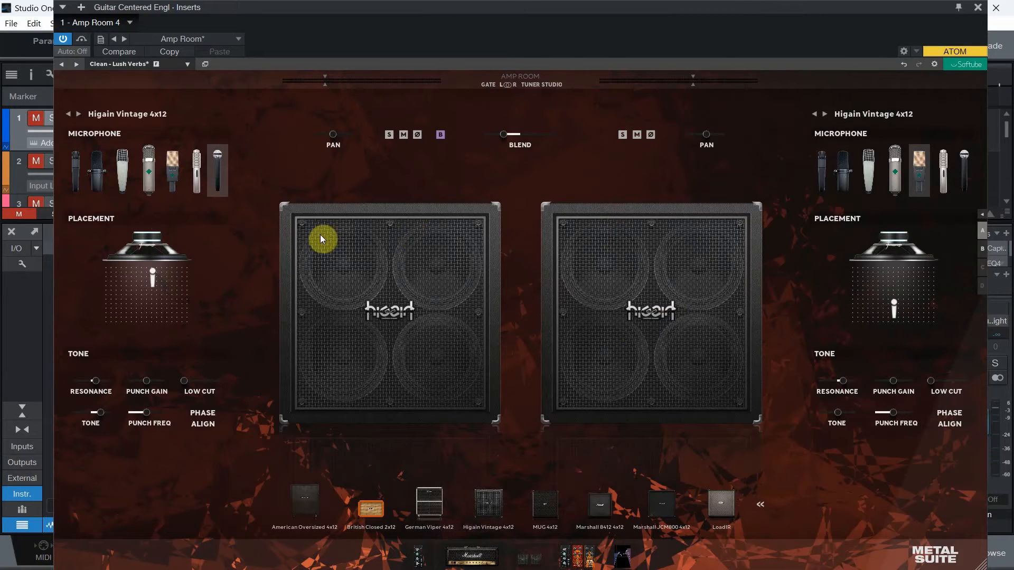
Step: Choose the Dyn 7B microphone for the first cabinet and the slim silver one for the second, moving the second closer to the speaker
{"action": "left_click", "coordinate": [100, 168]}
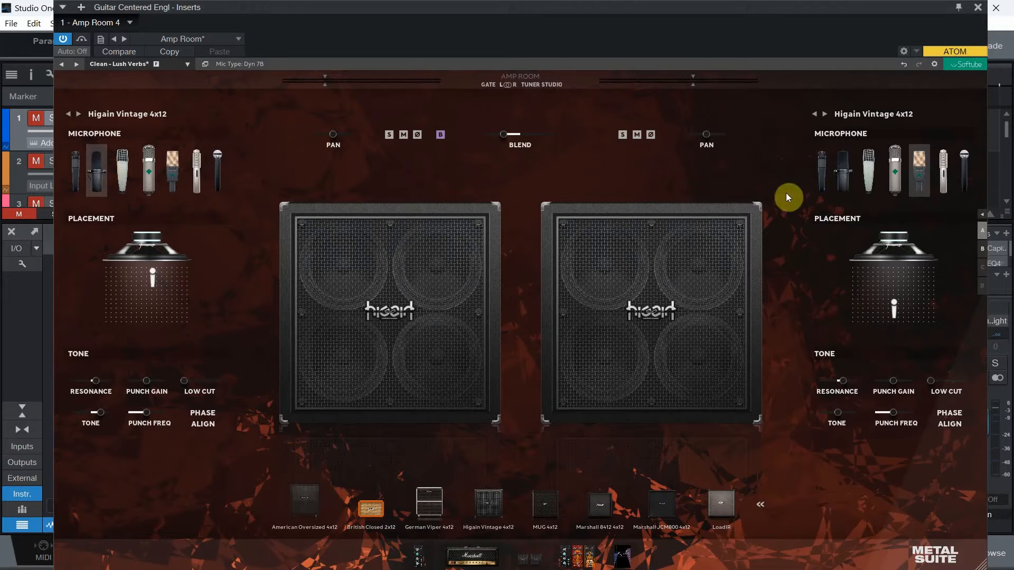
{"action": "left_click", "coordinate": [944, 170]}
{"action": "left_click_drag", "start_coordinate": [897, 328], "coordinate": [910, 305]}
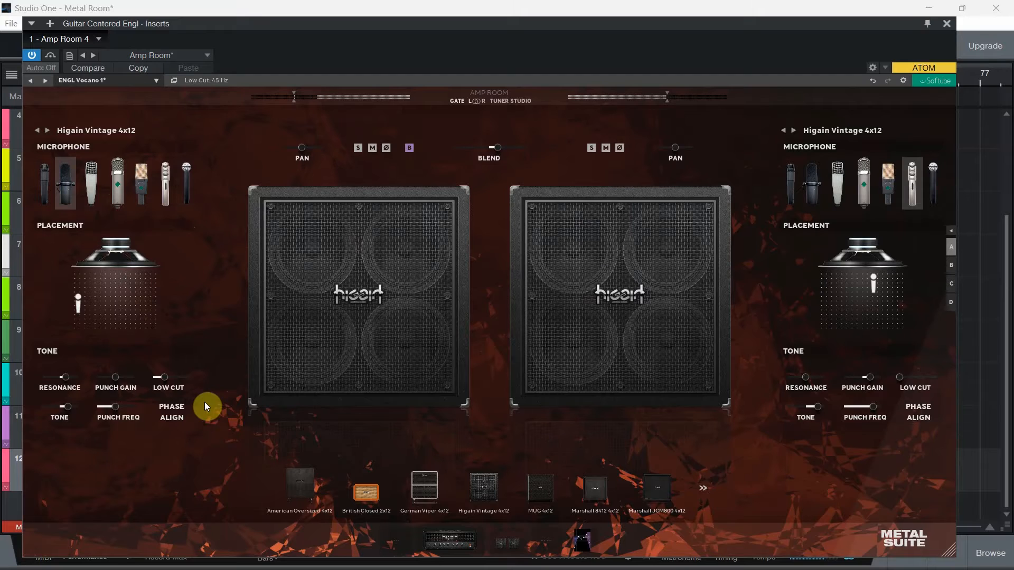
Step: Examine the amp head, Pre-FX and Post-FX sections of the ENGL Vocano 1 preset
{"action": "left_click", "coordinate": [448, 541]}
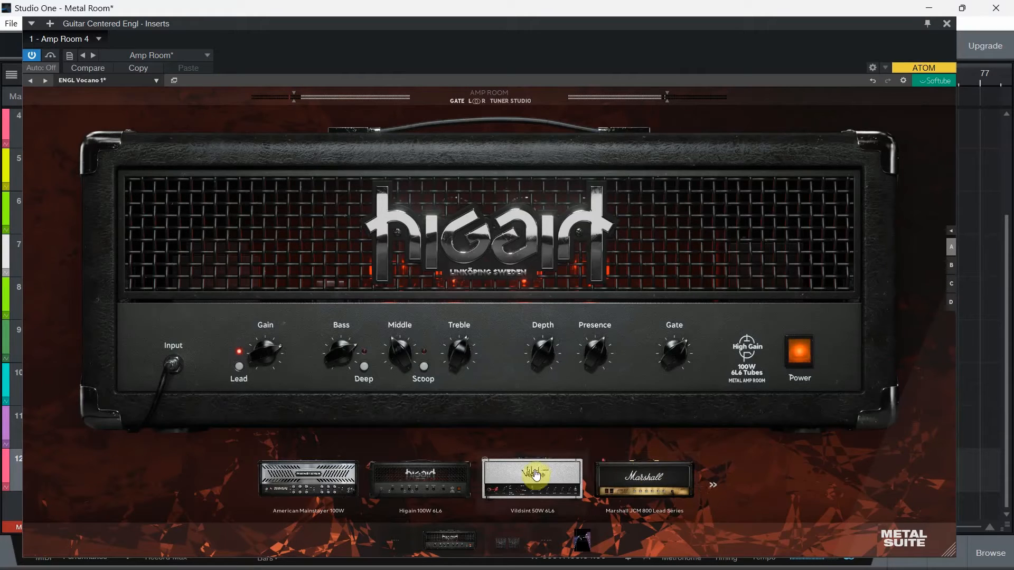
{"action": "left_click", "coordinate": [398, 540]}
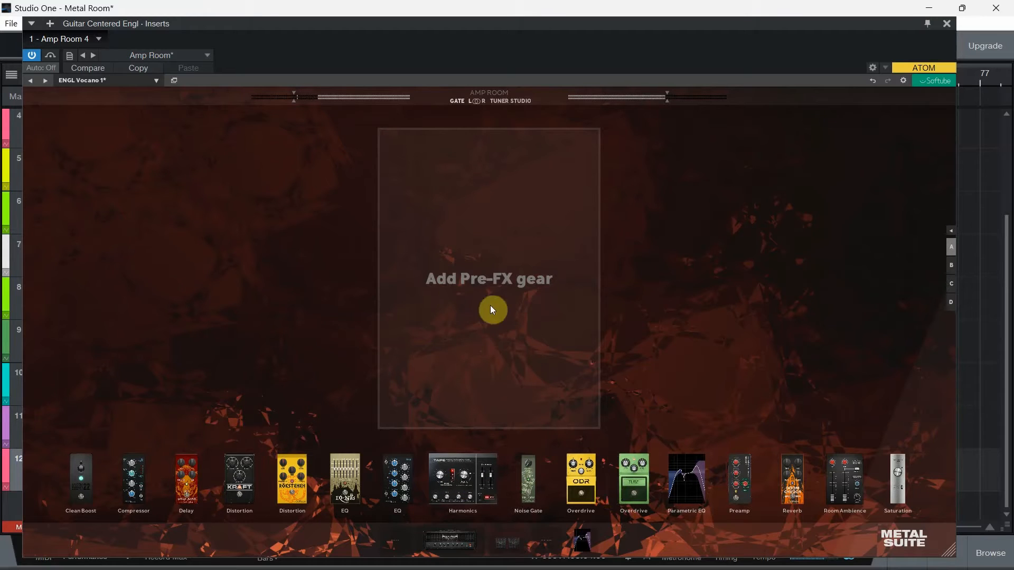
{"action": "left_click", "coordinate": [452, 538]}
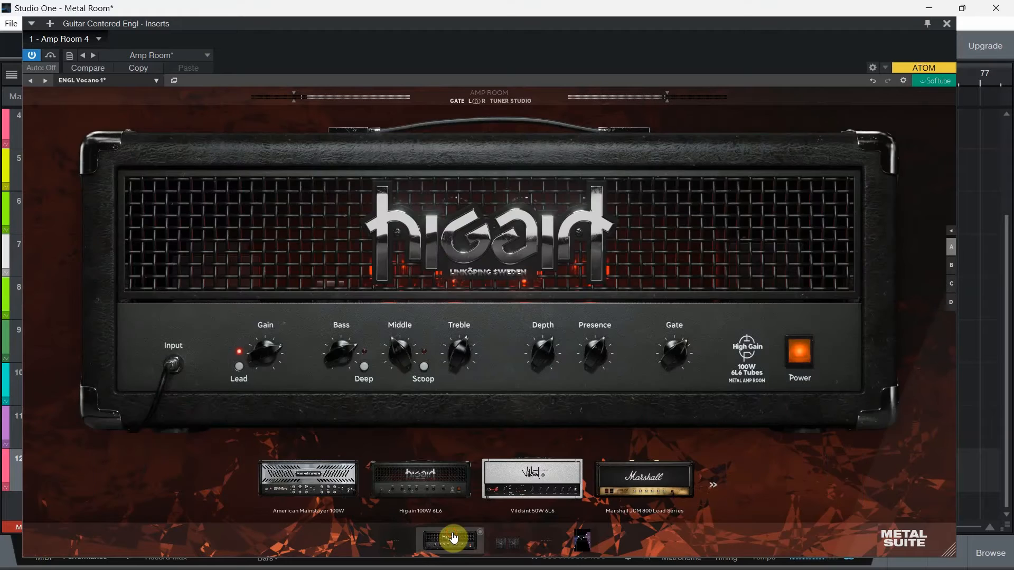
{"action": "left_click", "coordinate": [395, 543]}
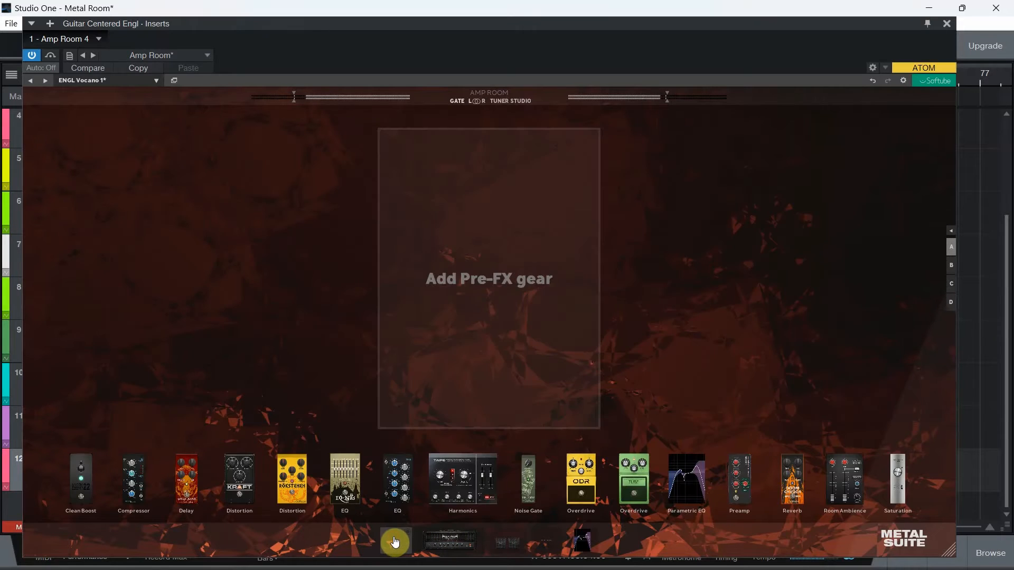
{"action": "left_click", "coordinate": [548, 542]}
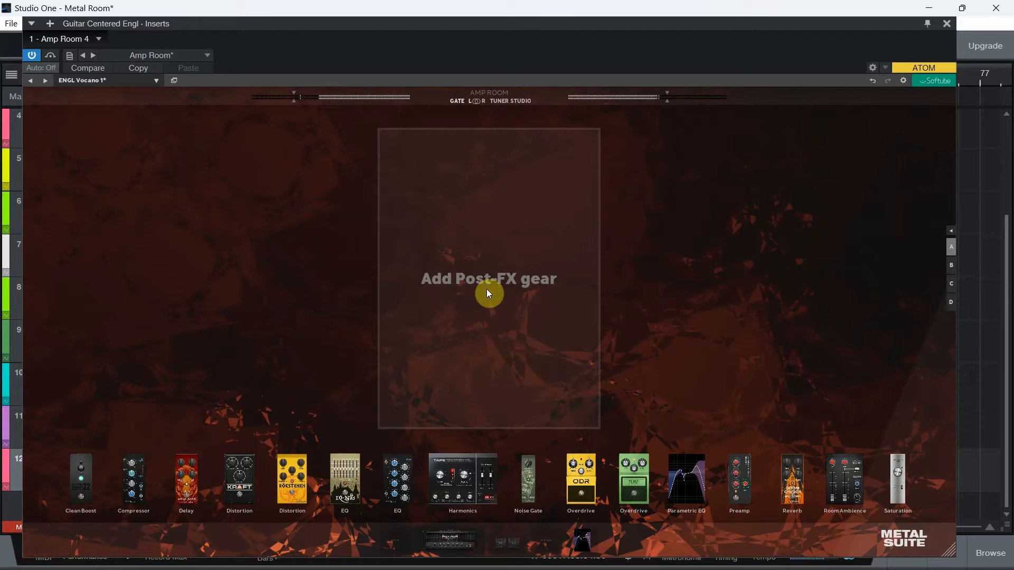
{"action": "left_click", "coordinate": [397, 542]}
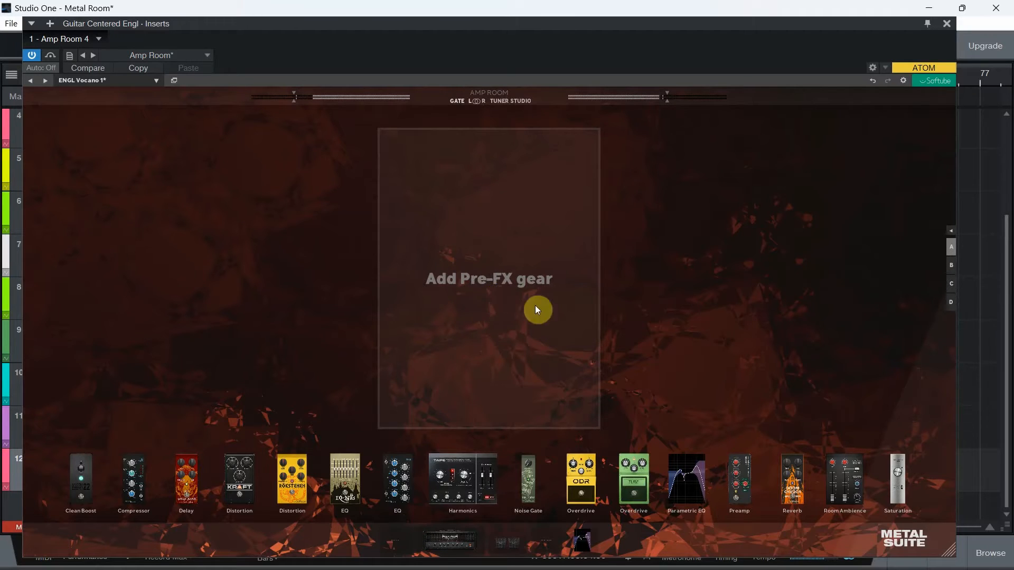
Step: Try the Kleen Booster 22, with the 25 Comp before it and Kraft distortion after it, in the Pre-FX section and remove all three
{"action": "left_click_drag", "start_coordinate": [80, 478], "coordinate": [481, 304]}
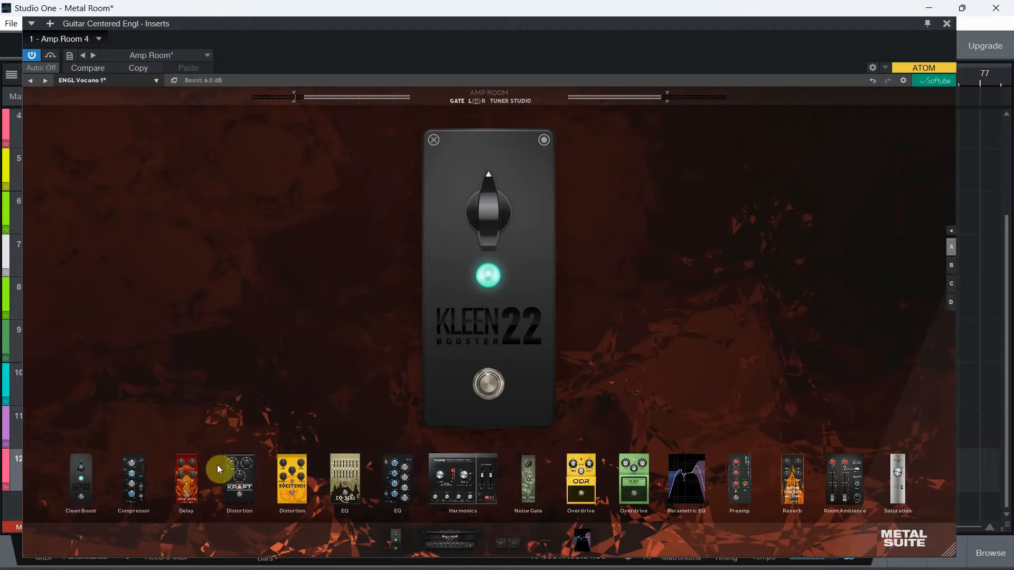
{"action": "left_click_drag", "start_coordinate": [133, 478], "coordinate": [499, 277]}
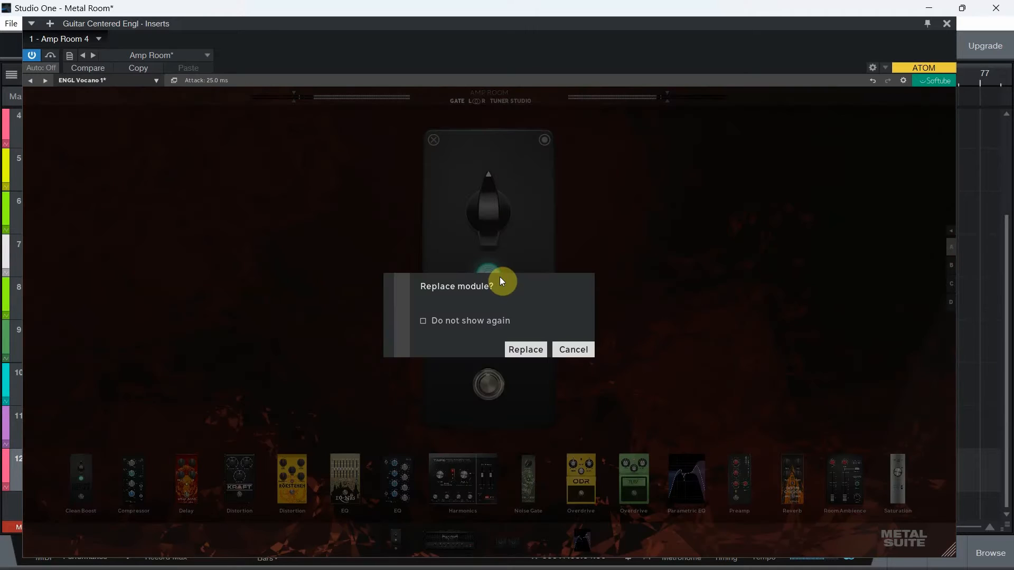
{"action": "left_click", "coordinate": [568, 352]}
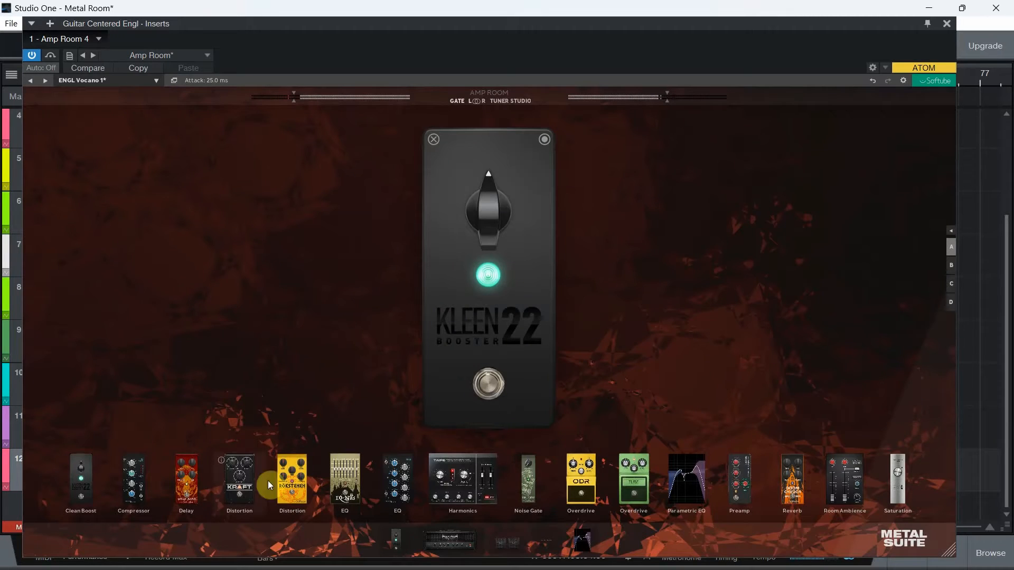
{"action": "left_click_drag", "start_coordinate": [382, 308], "coordinate": [414, 274]}
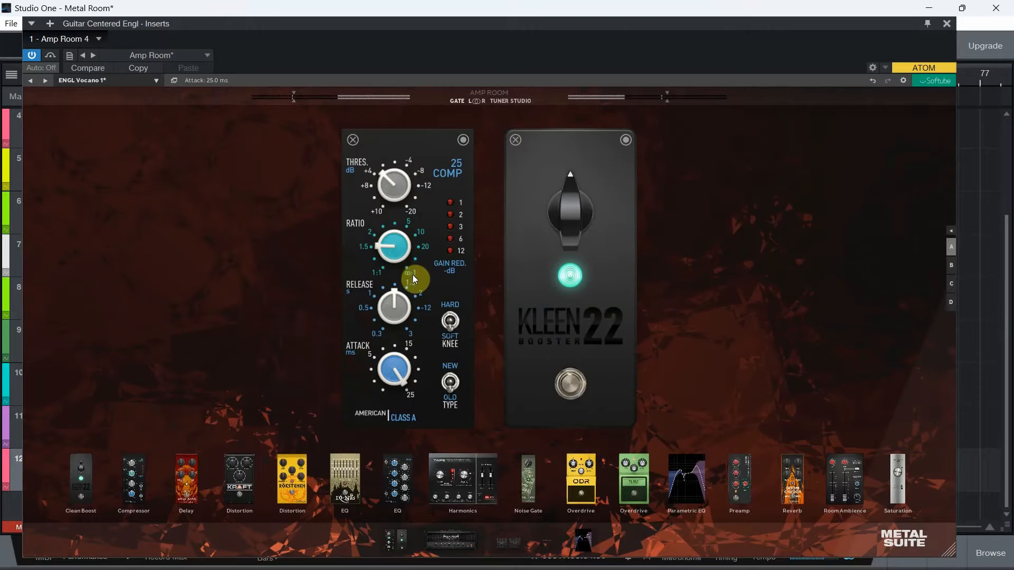
{"action": "left_click_drag", "start_coordinate": [233, 494], "coordinate": [737, 286]}
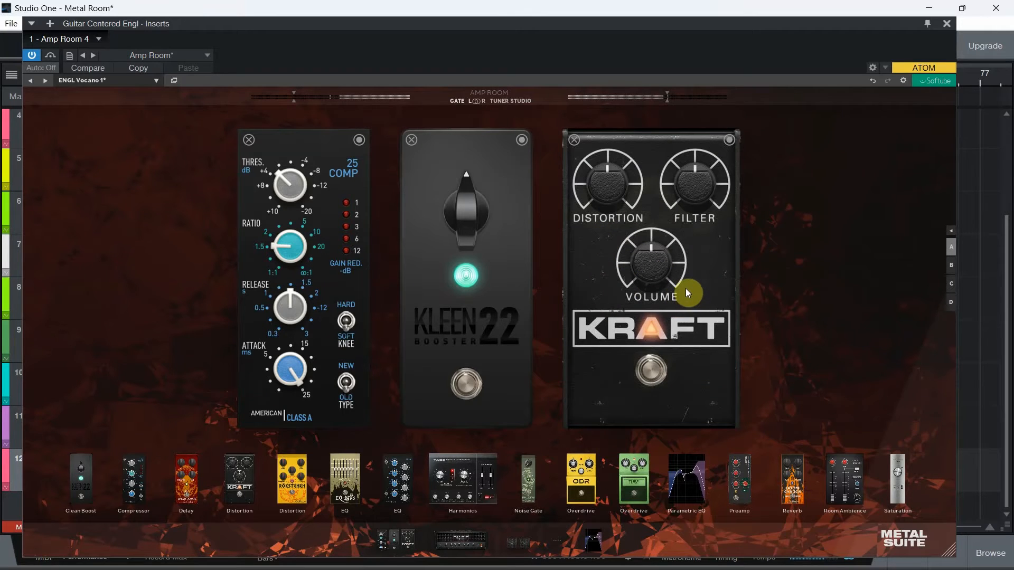
{"action": "left_click", "coordinate": [574, 140]}
{"action": "left_click", "coordinate": [515, 141]}
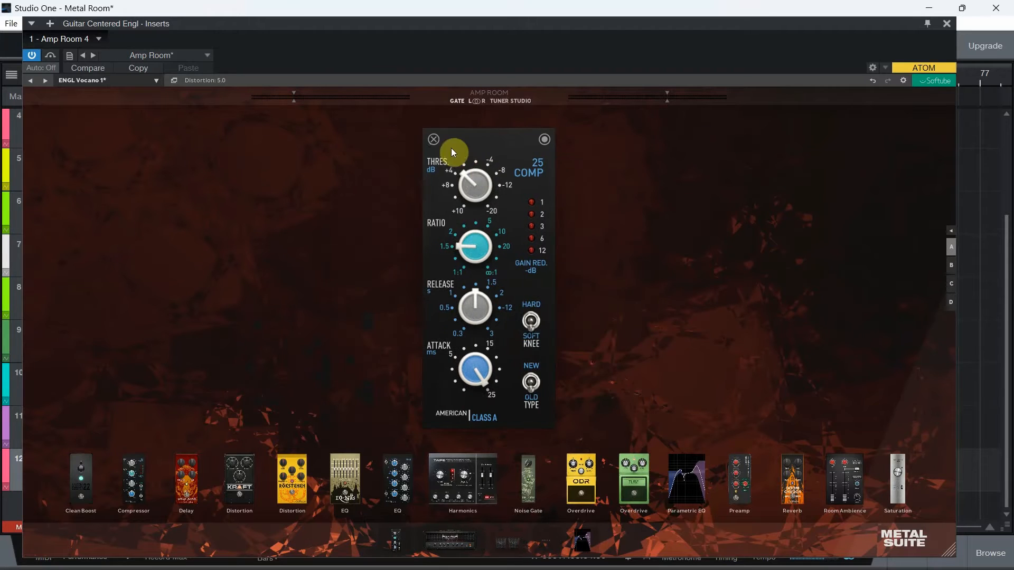
{"action": "left_click", "coordinate": [434, 140]}
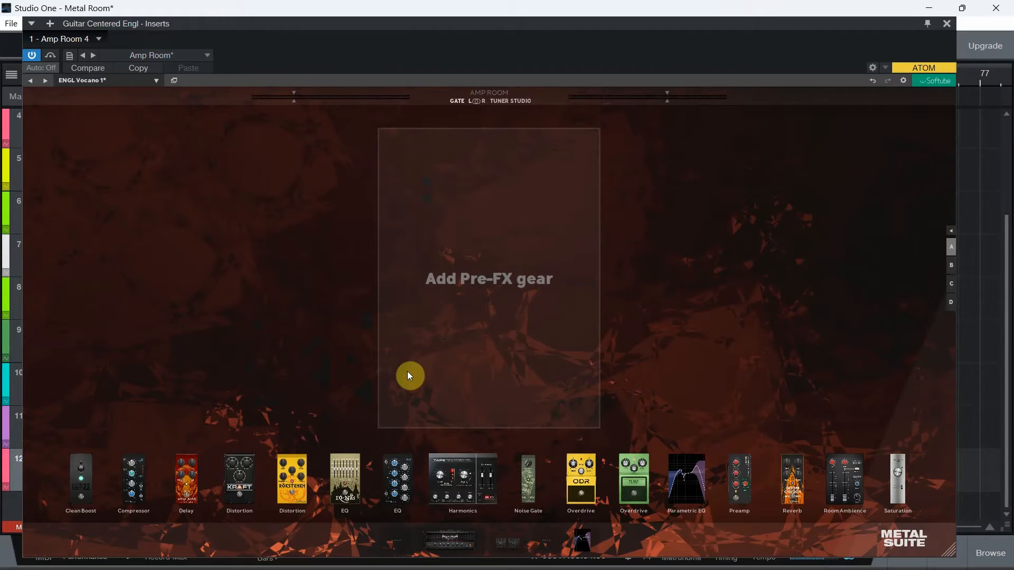
Step: Try the Rökstenen distortion, EQ-Näs and 55 EQ in a row in the Pre-FX section and remove all three
{"action": "left_click_drag", "start_coordinate": [292, 478], "coordinate": [478, 295]}
{"action": "left_click_drag", "start_coordinate": [345, 499], "coordinate": [584, 285]}
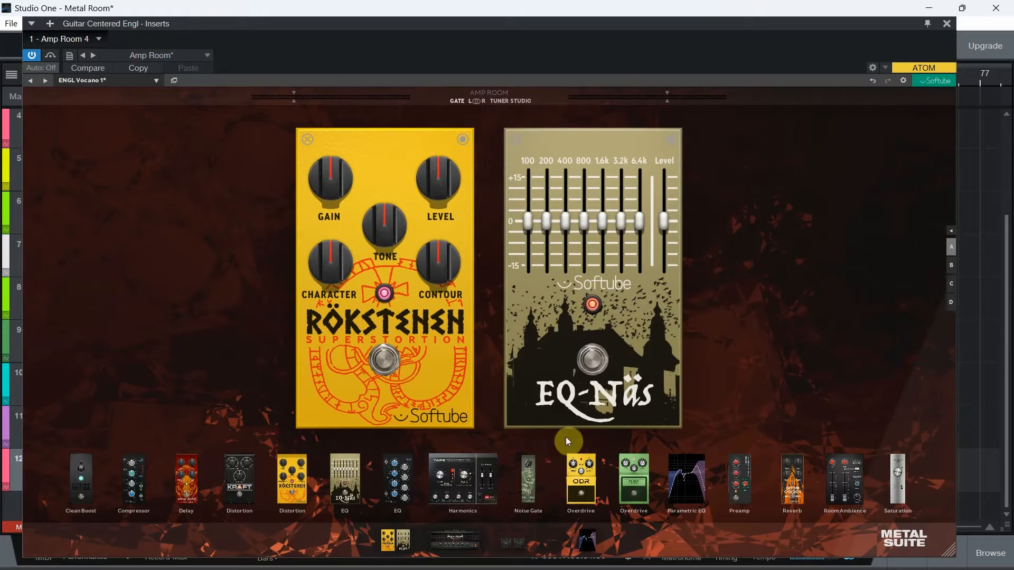
{"action": "left_click_drag", "start_coordinate": [399, 478], "coordinate": [774, 279]}
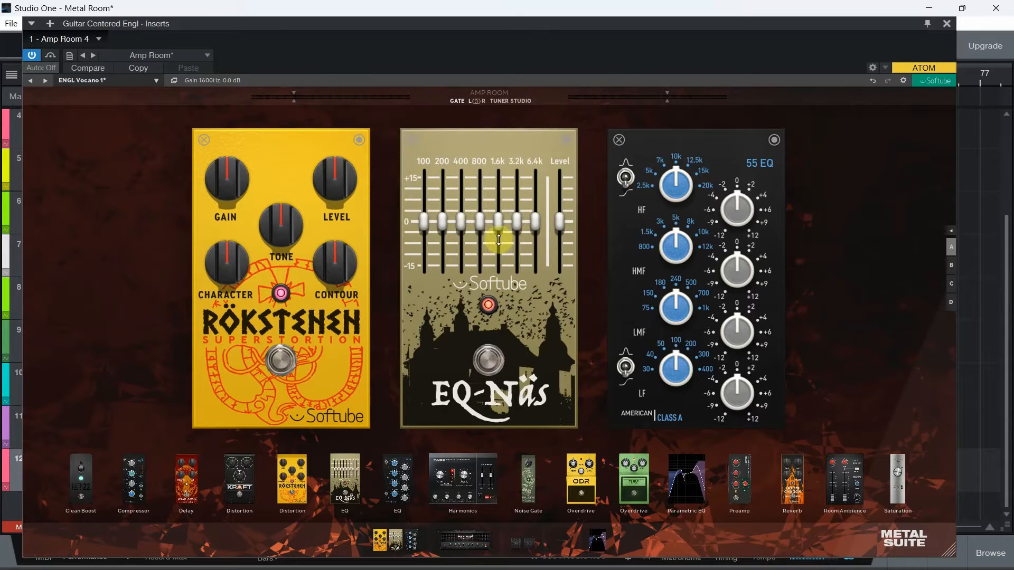
{"action": "left_click", "coordinate": [620, 140]}
{"action": "left_click", "coordinate": [516, 140]}
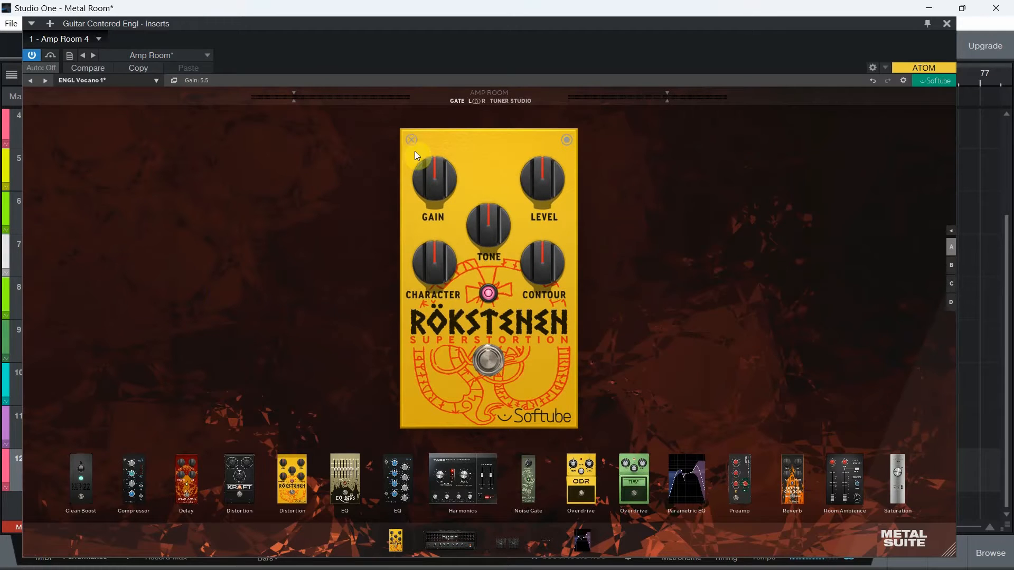
{"action": "left_click", "coordinate": [412, 141]}
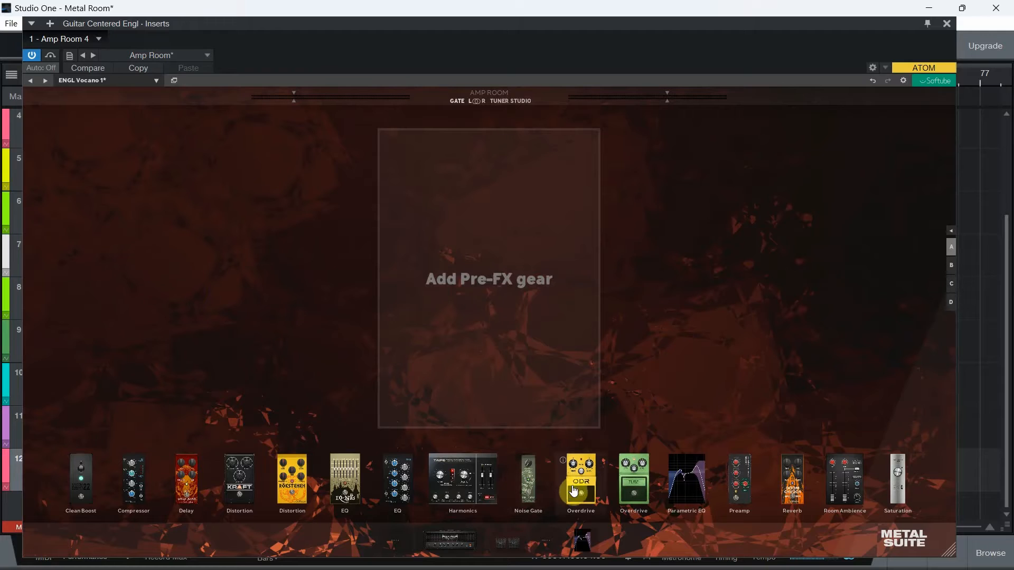
Step: Try the Trollegater noise gate with the ODR and Tube overdrives before it in the Pre-FX section, and clear the section
{"action": "left_click", "coordinate": [528, 478]}
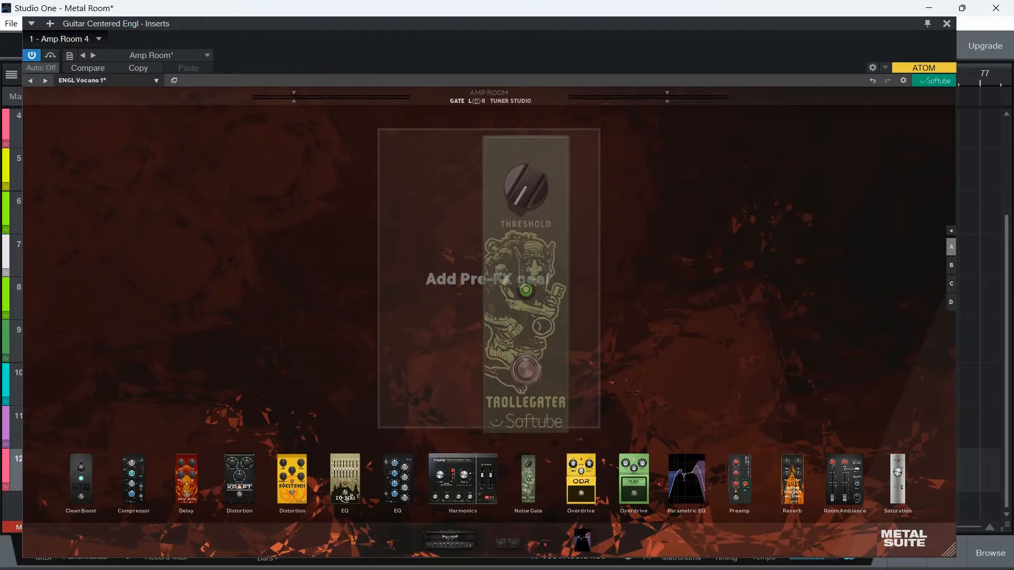
{"action": "left_click_drag", "start_coordinate": [527, 289], "coordinate": [527, 289]}
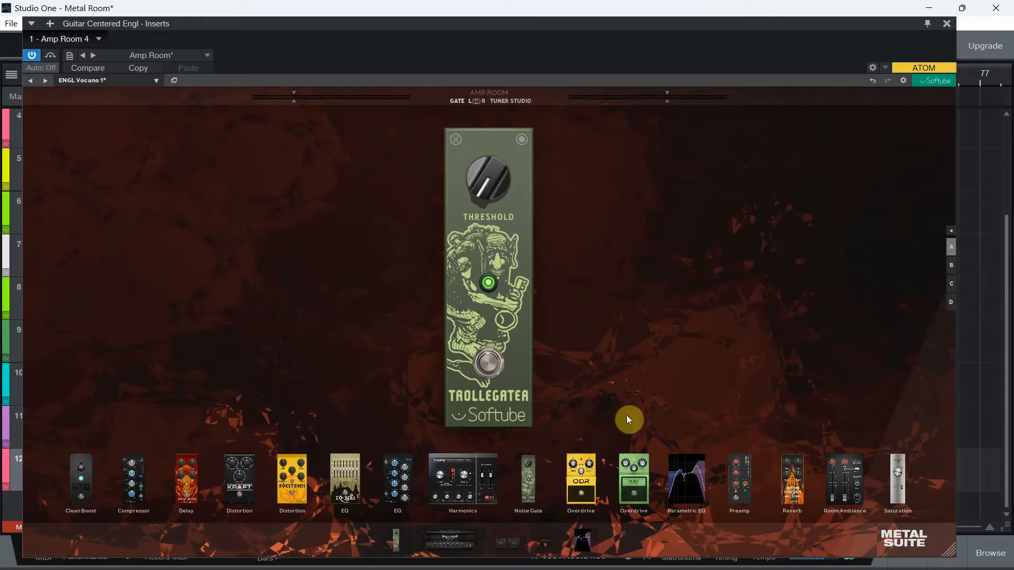
{"action": "left_click", "coordinate": [581, 478]}
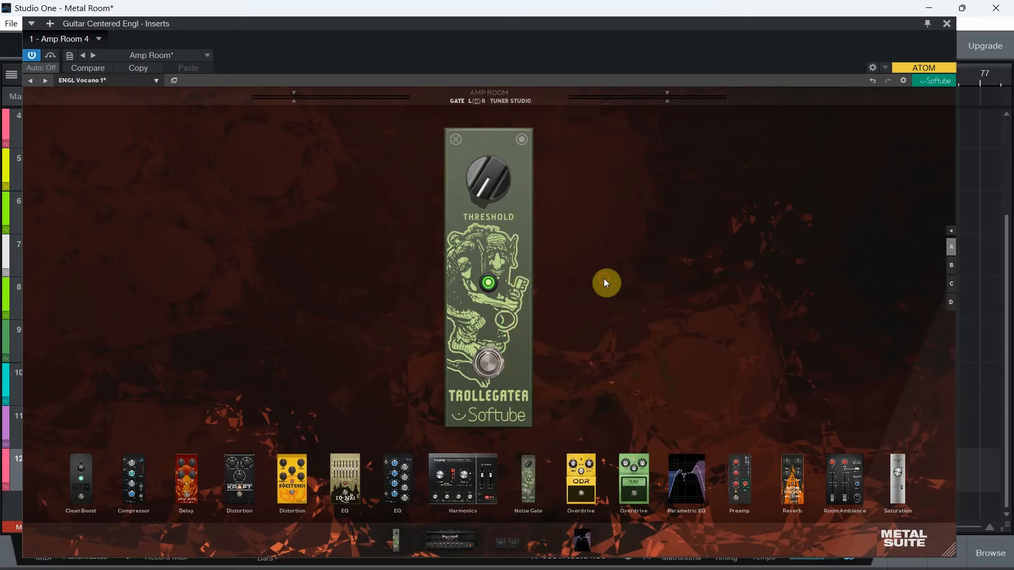
{"action": "left_click_drag", "start_coordinate": [581, 478], "coordinate": [456, 280]}
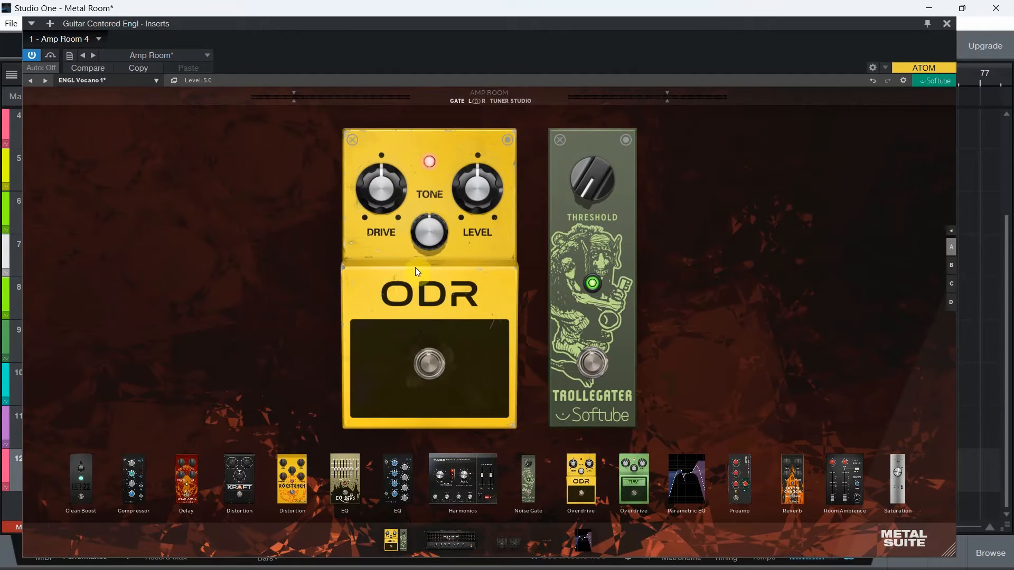
{"action": "left_click_drag", "start_coordinate": [634, 480], "coordinate": [438, 317]}
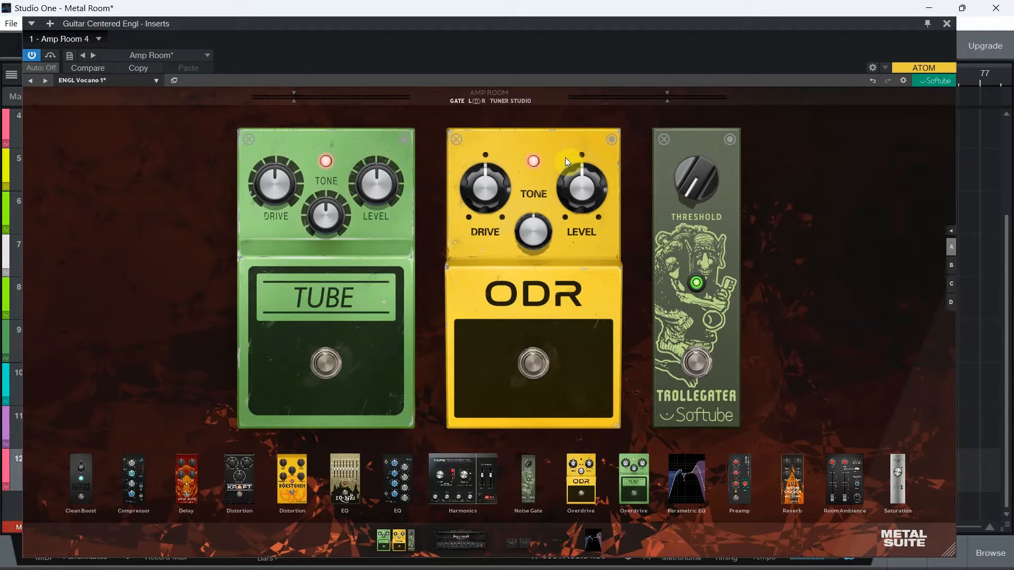
{"action": "left_click", "coordinate": [662, 137]}
{"action": "left_click", "coordinate": [515, 141]}
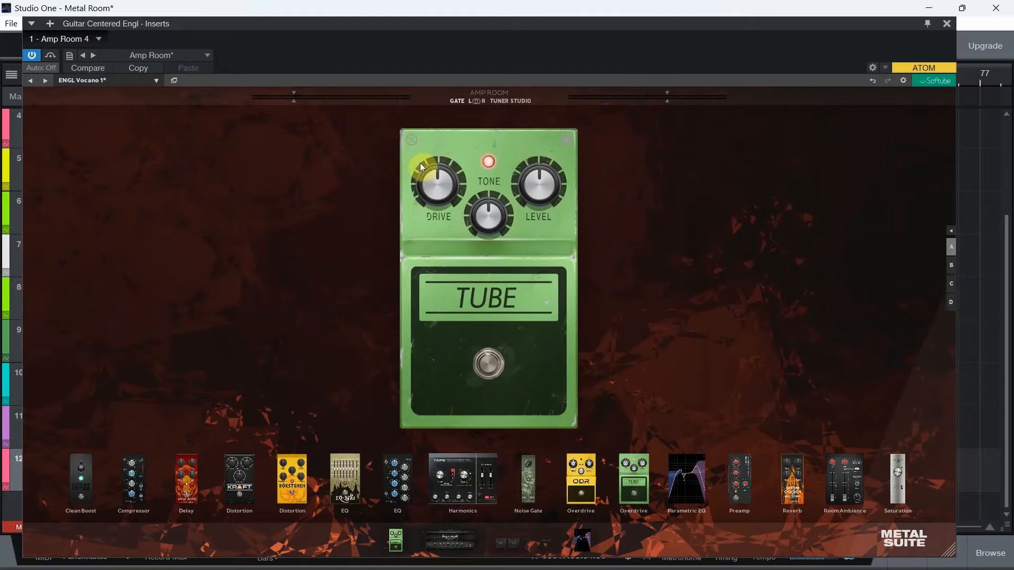
{"action": "left_click", "coordinate": [412, 141]}
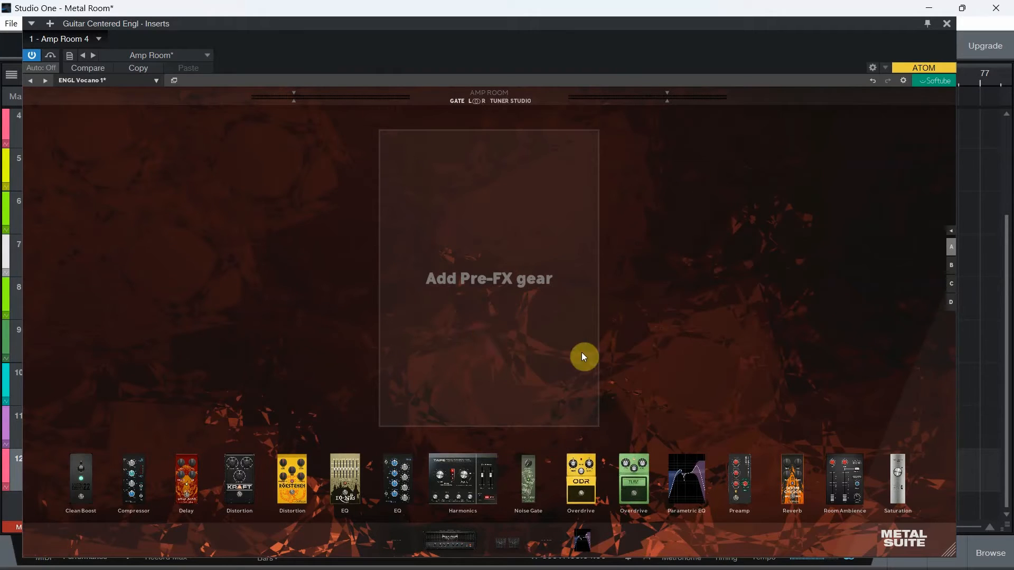
Step: Add the Wild Boar delay to the Post-FX section with the Tape harmonics unit after it
{"action": "left_click", "coordinate": [549, 543]}
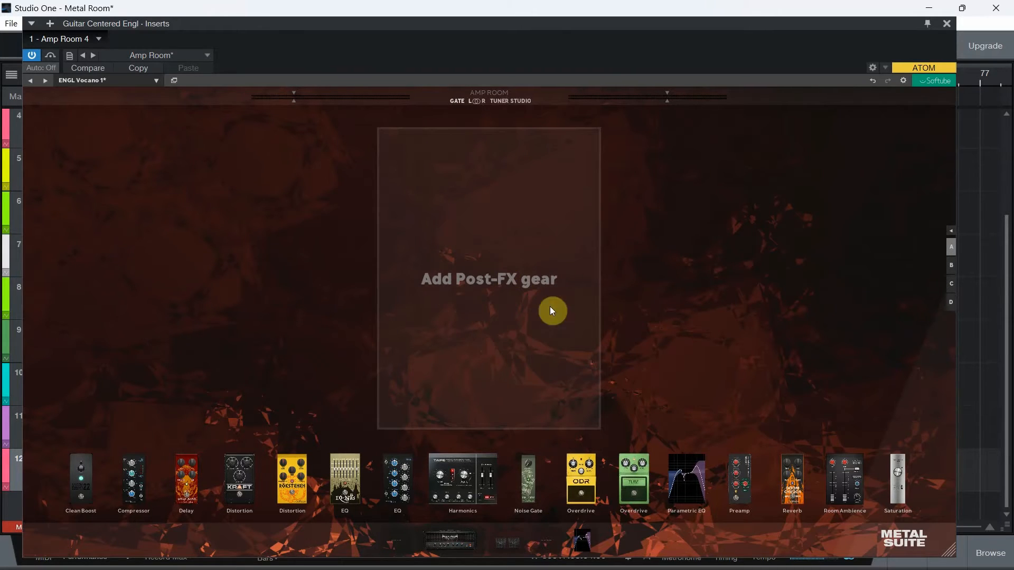
{"action": "left_click", "coordinate": [191, 481]}
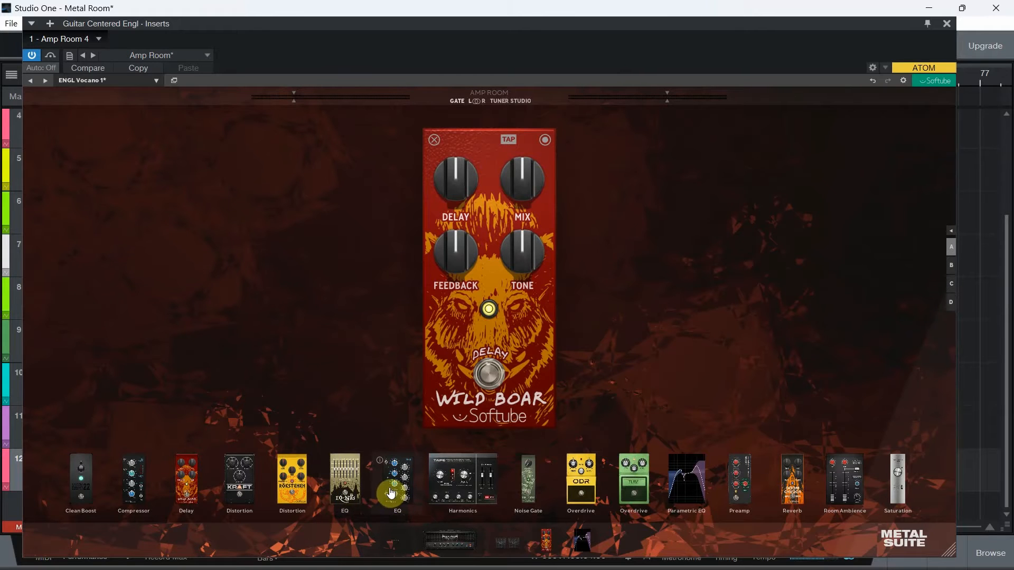
{"action": "left_click", "coordinate": [451, 505]}
{"action": "left_click_drag", "start_coordinate": [694, 259], "coordinate": [694, 256]}
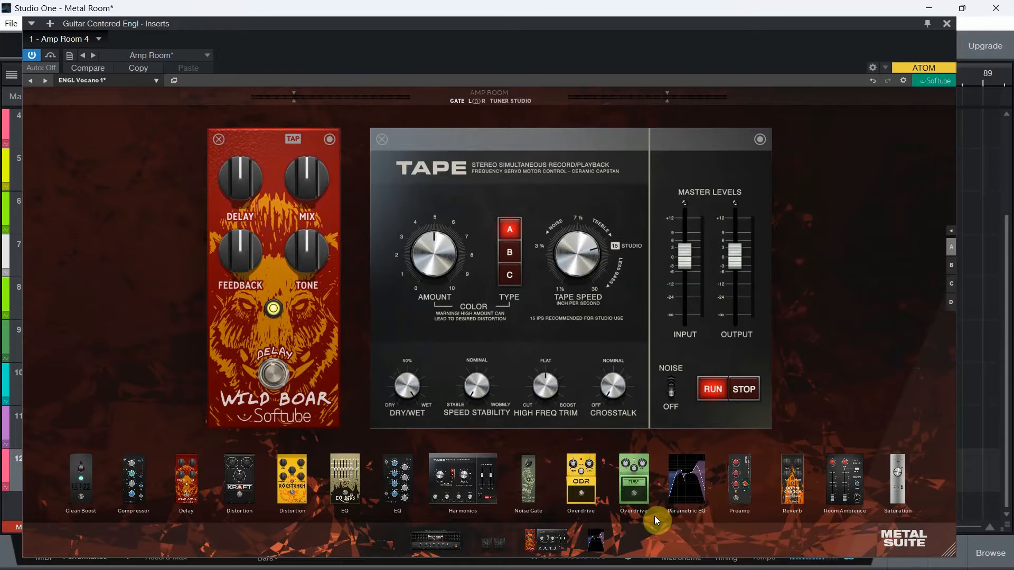
Step: Add a Parametric EQ after the Tape unit, cut its mid and high bands, and move band 1 to 66.2 Hz
{"action": "left_click_drag", "start_coordinate": [691, 504], "coordinate": [667, 239]}
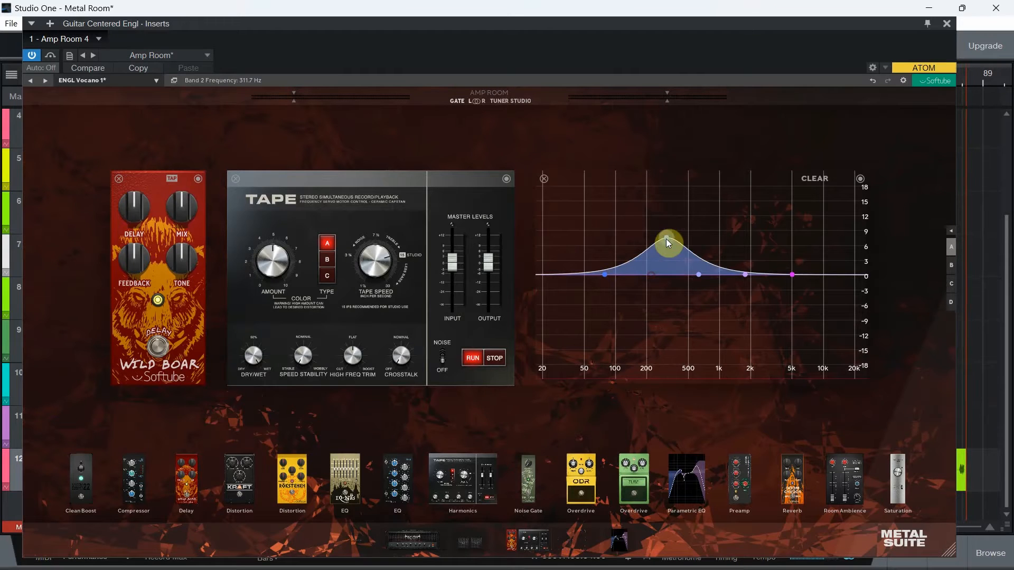
{"action": "left_click_drag", "start_coordinate": [700, 274], "coordinate": [812, 245]}
{"action": "left_click_drag", "start_coordinate": [757, 240], "coordinate": [741, 303]}
{"action": "left_click_drag", "start_coordinate": [667, 237], "coordinate": [597, 277]}
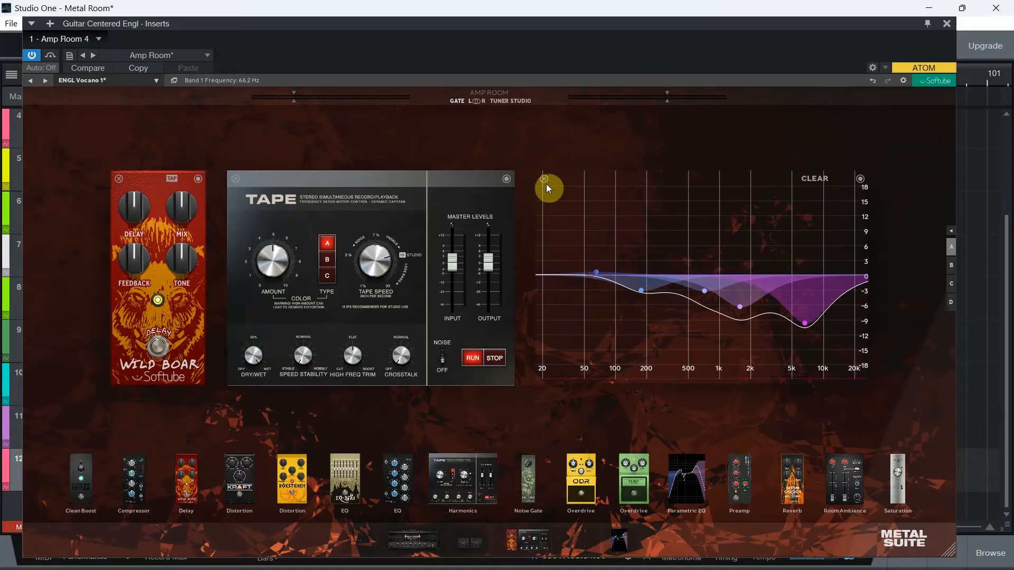
Step: Remove the Parametric EQ, Tape and Wild Boar delay from the Post-FX section
{"action": "left_click", "coordinate": [544, 180]}
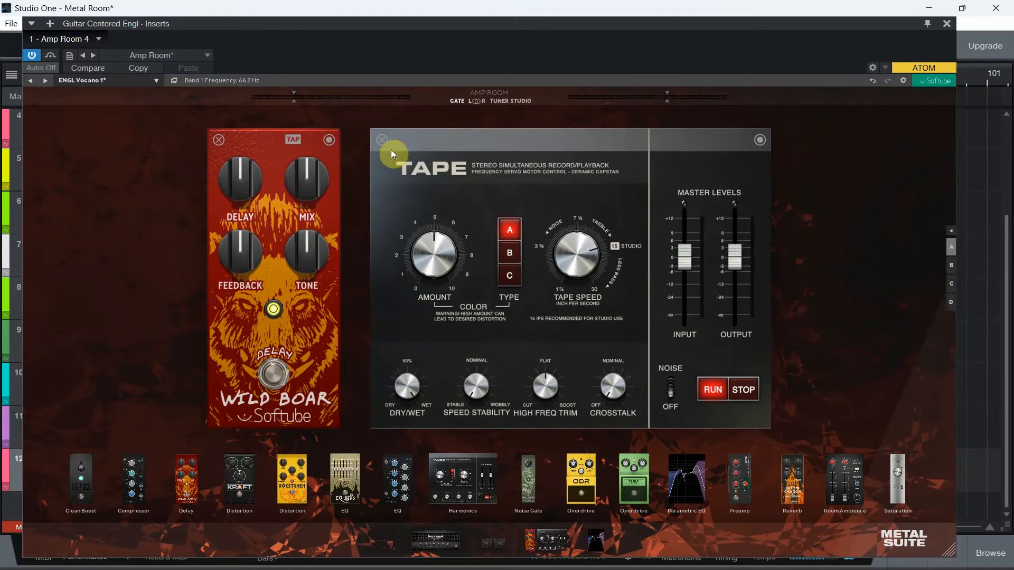
{"action": "left_click", "coordinate": [381, 140]}
{"action": "left_click", "coordinate": [434, 140]}
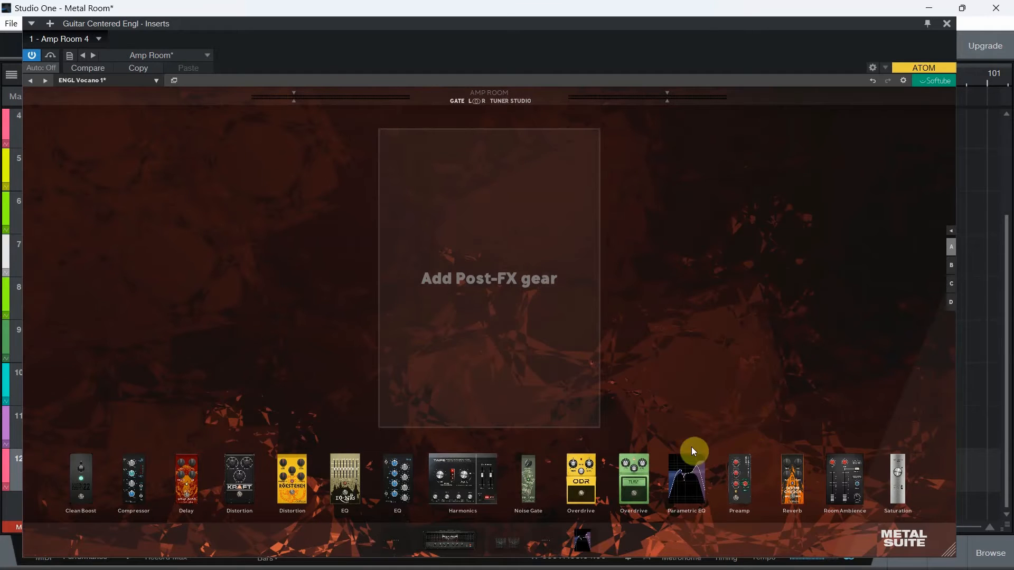
Step: Add the Doom Chvrch reverb to Post-FX with RoomIR before it, choosing the Concrete Harbor room at 100% wet
{"action": "left_click_drag", "start_coordinate": [796, 499], "coordinate": [477, 277]}
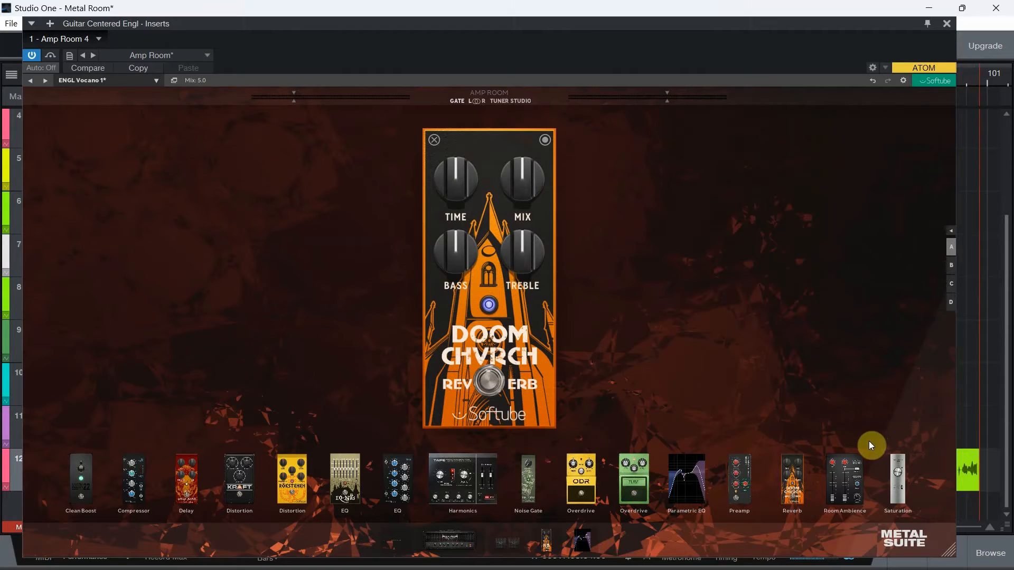
{"action": "left_click_drag", "start_coordinate": [849, 500], "coordinate": [681, 273]}
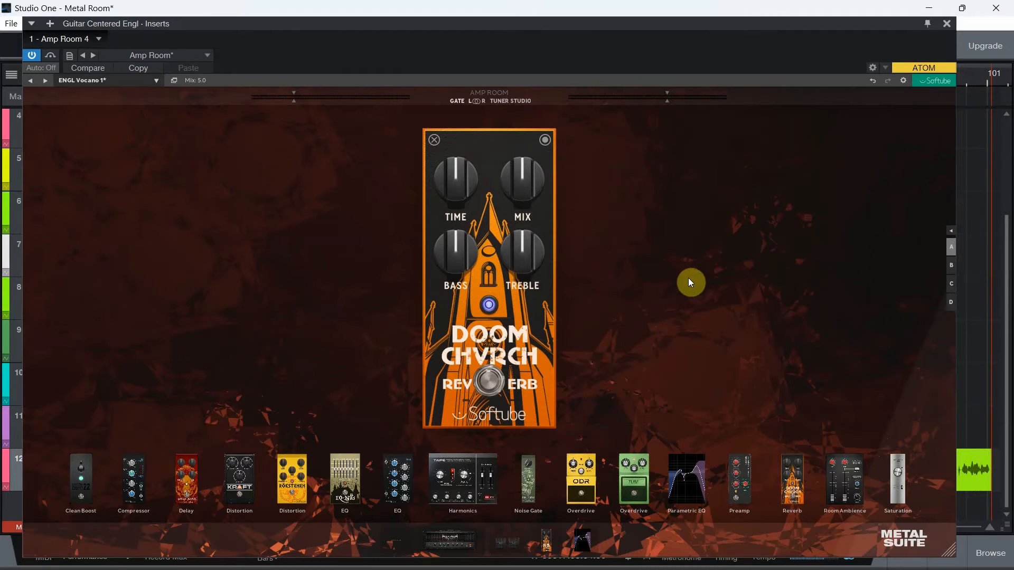
{"action": "left_click_drag", "start_coordinate": [845, 478], "coordinate": [415, 276]}
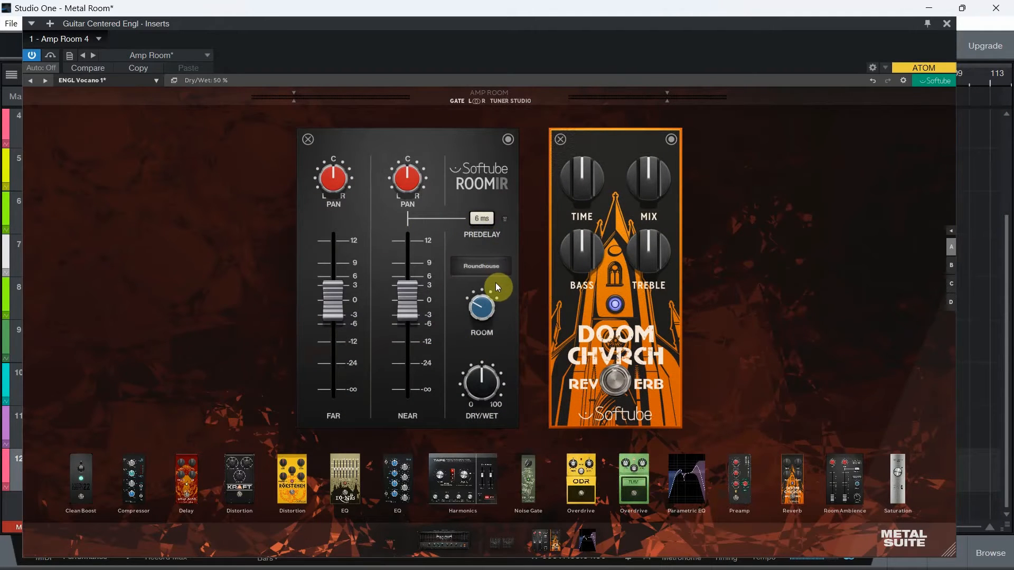
{"action": "mouse_move", "coordinate": [475, 301]}
{"action": "left_mouse_down"}
{"action": "mouse_move", "coordinate": [481, 285]}
{"action": "mouse_move", "coordinate": [480, 311]}
{"action": "mouse_move", "coordinate": [484, 295]}
{"action": "left_mouse_up"}
{"action": "mouse_move", "coordinate": [482, 375]}
{"action": "left_mouse_down"}
{"action": "mouse_move", "coordinate": [469, 410]}
{"action": "mouse_move", "coordinate": [478, 349]}
{"action": "mouse_move", "coordinate": [461, 409]}
{"action": "mouse_move", "coordinate": [476, 356]}
{"action": "left_mouse_up"}
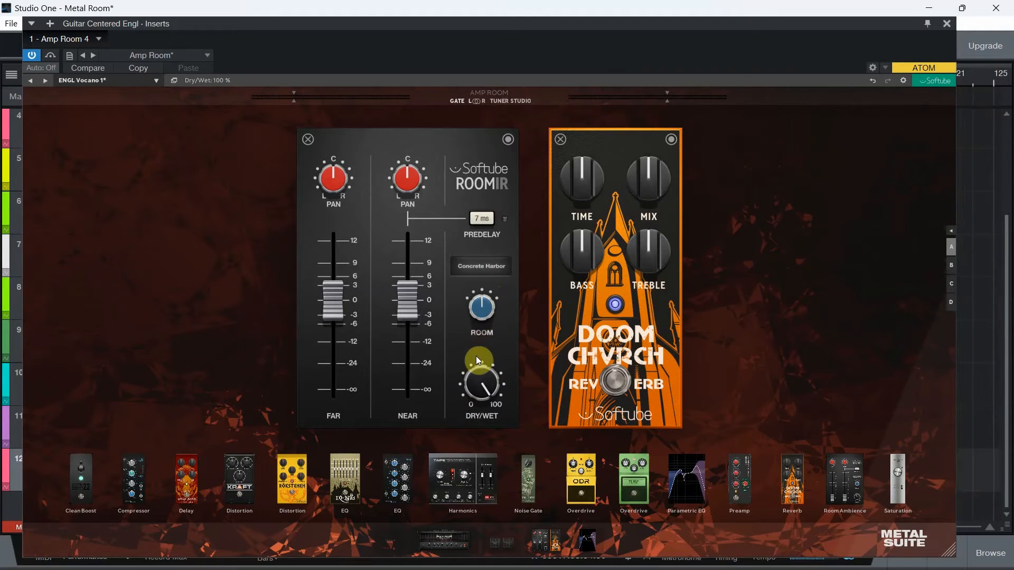
Step: Insert the Saturation Knob between RoomIR and the Doom Chvrch reverb and set its saturation to 1.7
{"action": "left_click_drag", "start_coordinate": [899, 489], "coordinate": [549, 313]}
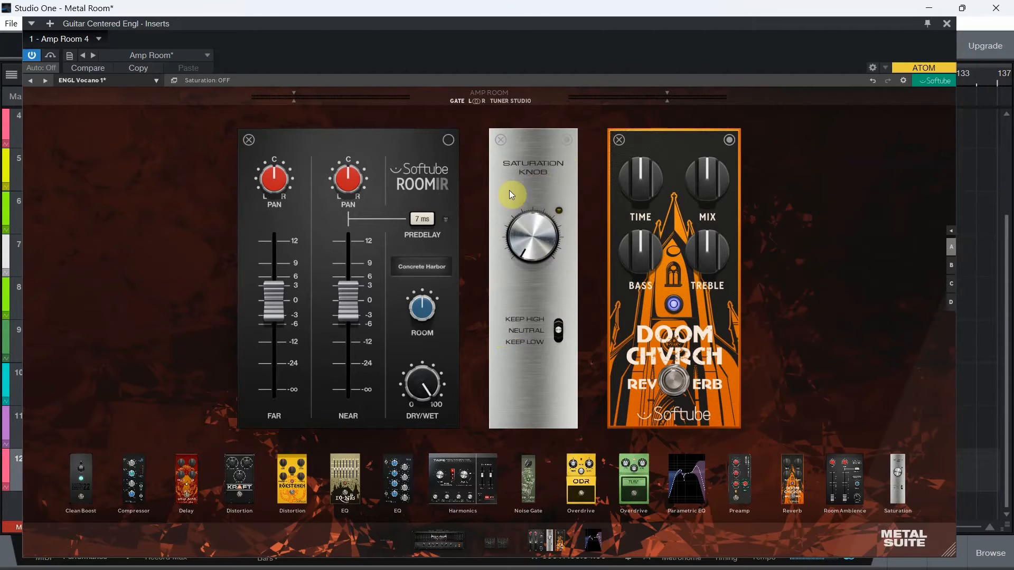
{"action": "mouse_move", "coordinate": [529, 251]}
{"action": "left_mouse_down"}
{"action": "mouse_move", "coordinate": [514, 192]}
{"action": "mouse_move", "coordinate": [510, 220]}
{"action": "mouse_move", "coordinate": [544, 283]}
{"action": "mouse_move", "coordinate": [557, 240]}
{"action": "mouse_move", "coordinate": [528, 256]}
{"action": "left_mouse_up"}
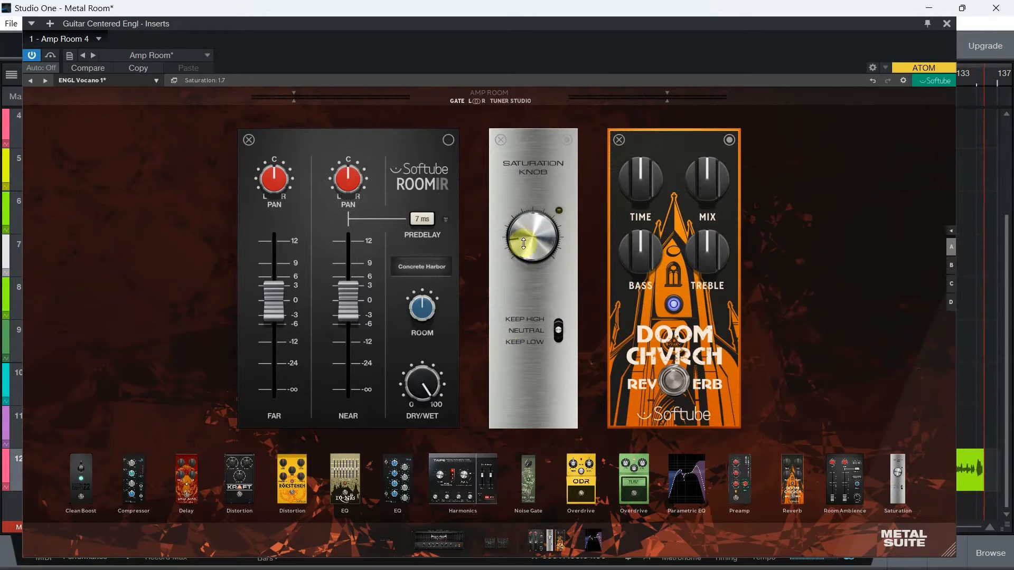
{"action": "left_click", "coordinate": [523, 240]}
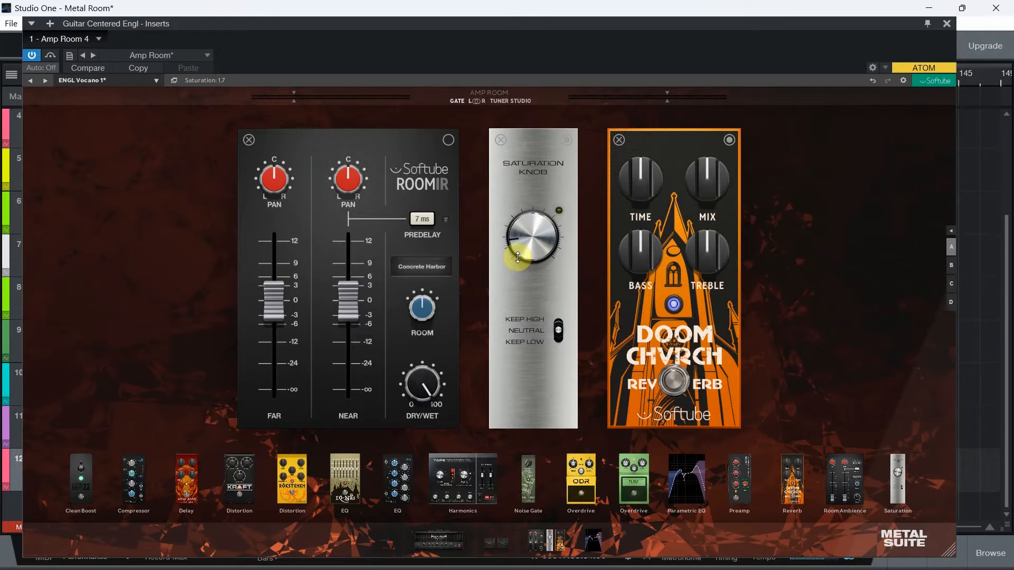
Step: Remove the Doom Chvrch reverb, Saturation Knob and RoomIR from the Post-FX section
{"action": "left_click", "coordinate": [619, 141]}
{"action": "left_click", "coordinate": [587, 148]}
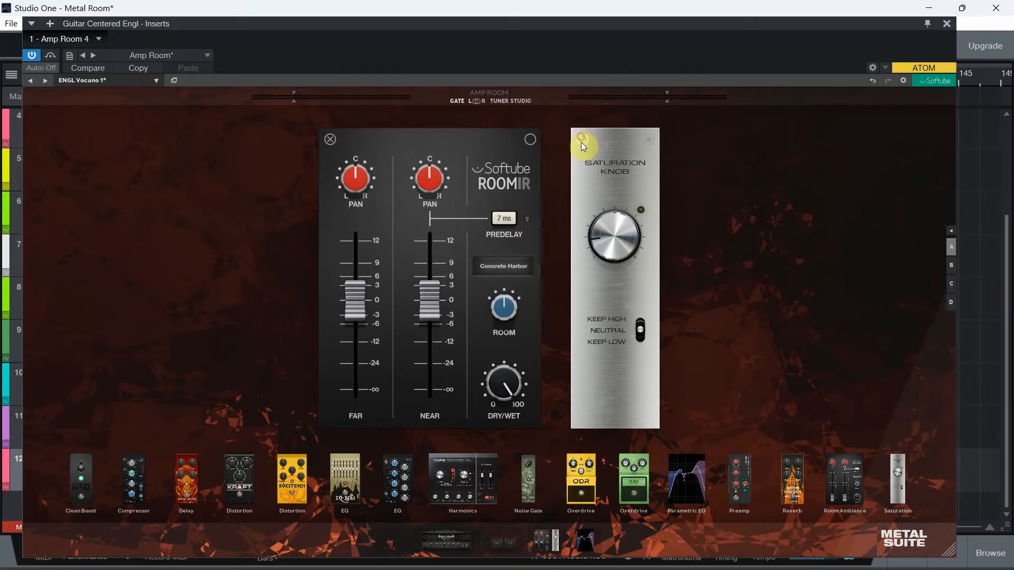
{"action": "left_click", "coordinate": [390, 140]}
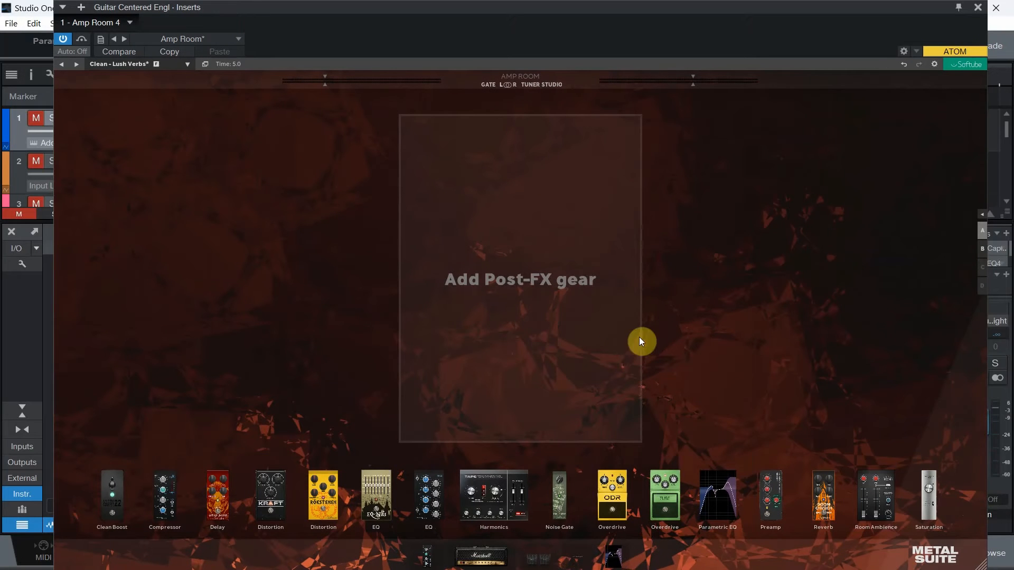
Step: Open the parametric EQ section of the Clean - Lush Verbs preset
{"action": "left_click", "coordinate": [616, 560]}
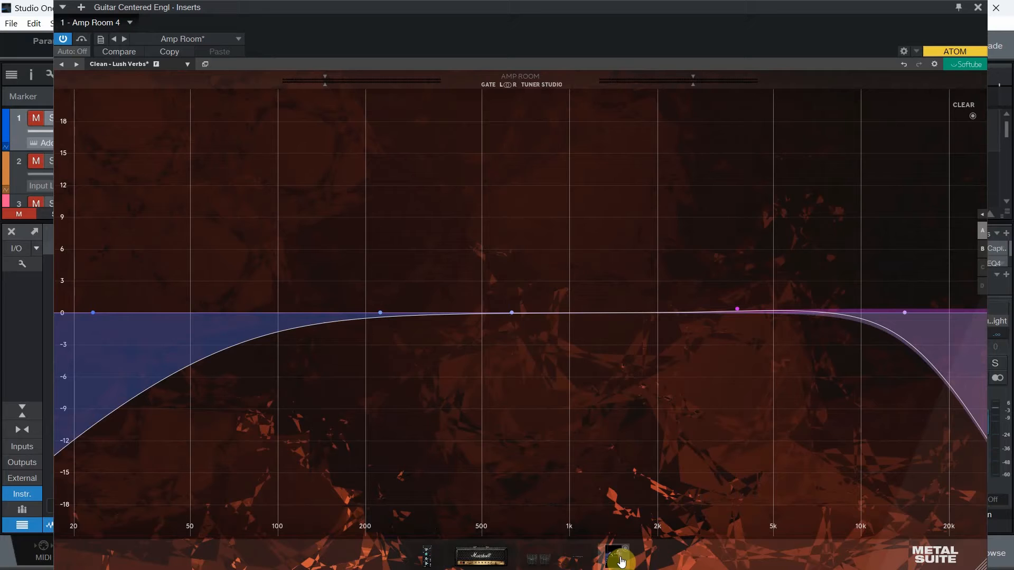
Step: Revisit the Post-FX, parametric EQ, Pre-FX and amp sections, and swap the Marshall JCM 800 for the Higain 100W 6L6
{"action": "left_click", "coordinate": [581, 558]}
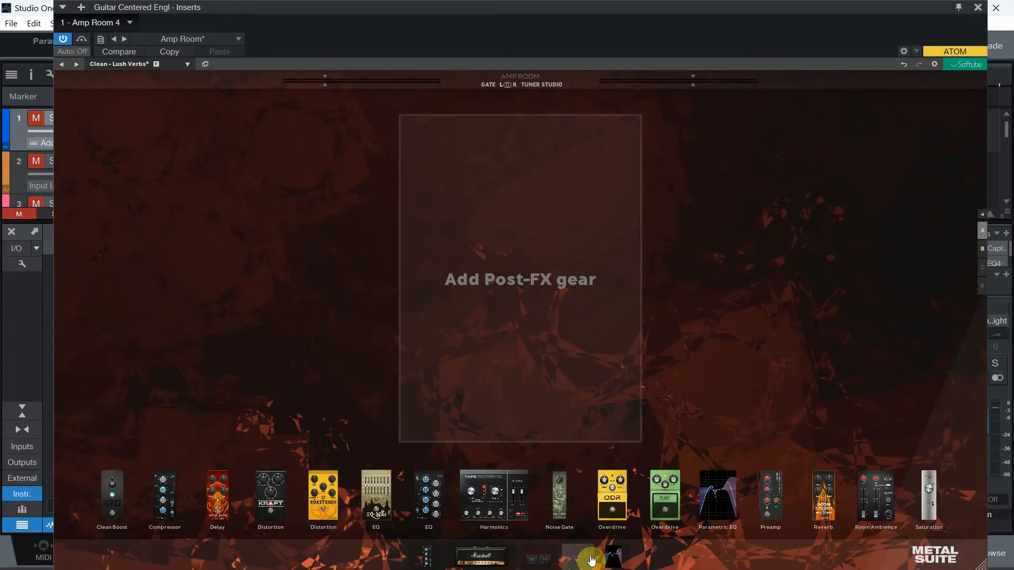
{"action": "left_click", "coordinate": [614, 560]}
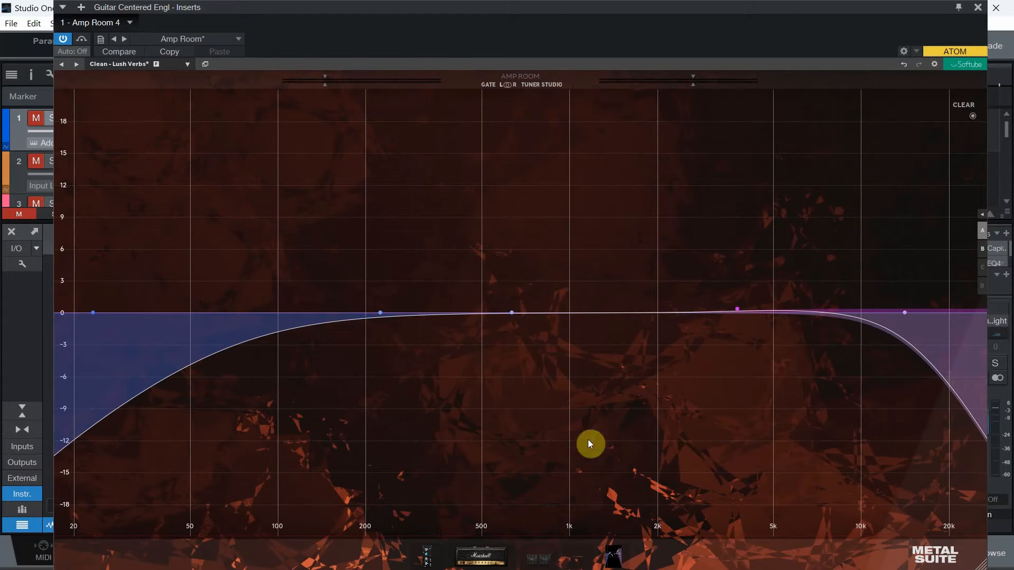
{"action": "left_click", "coordinate": [429, 555]}
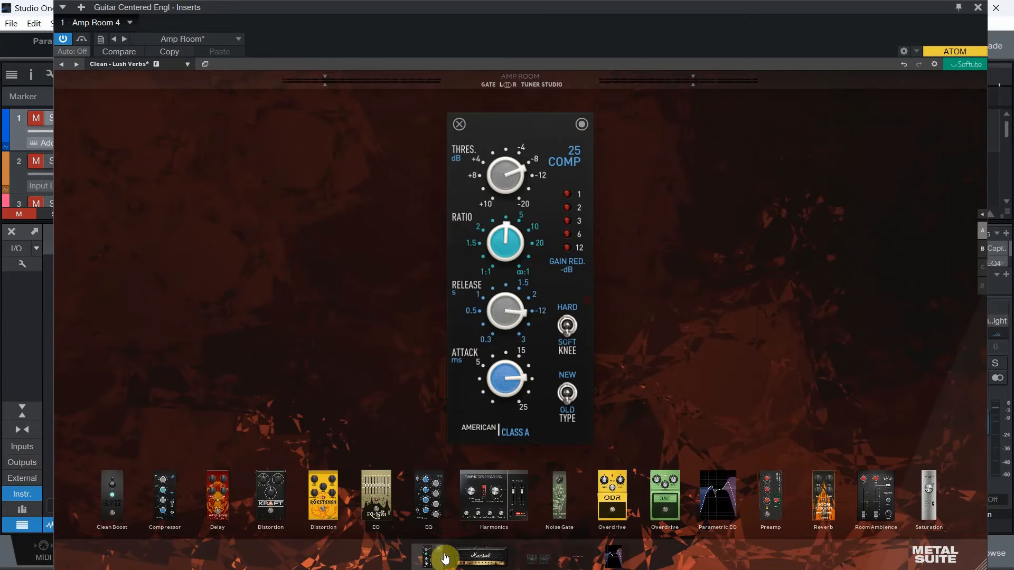
{"action": "left_click", "coordinate": [478, 557]}
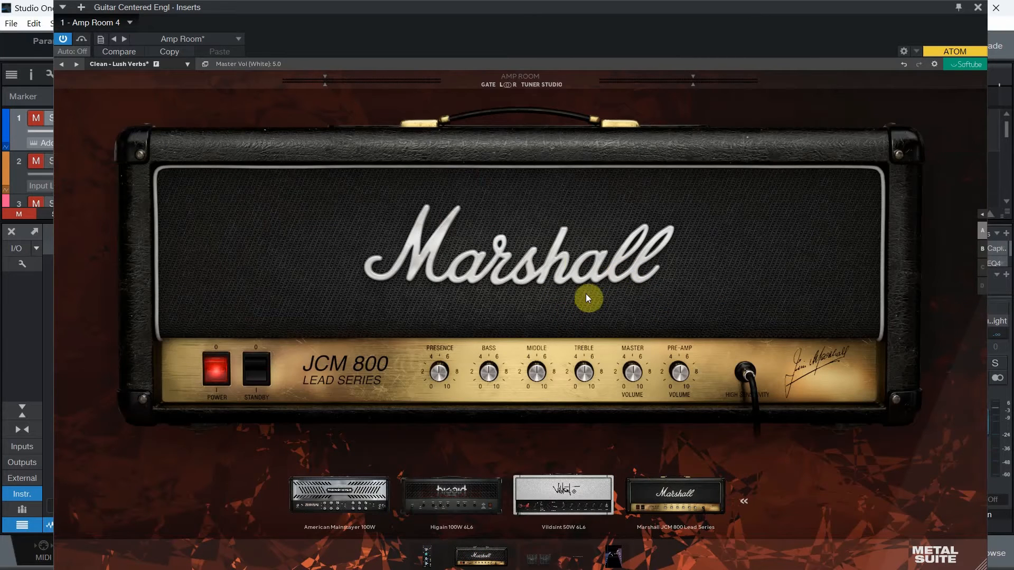
{"action": "left_click", "coordinate": [450, 499]}
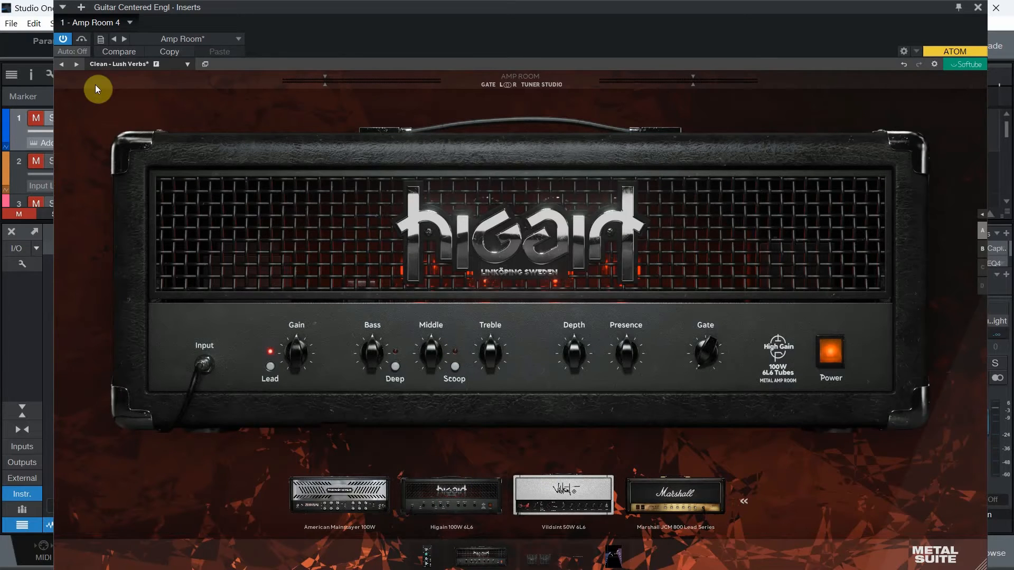
Step: Browse forward through the factory presets from Clean - Sweep through the Crunch presets to High Gain - Flare
{"action": "left_click", "coordinate": [77, 65]}
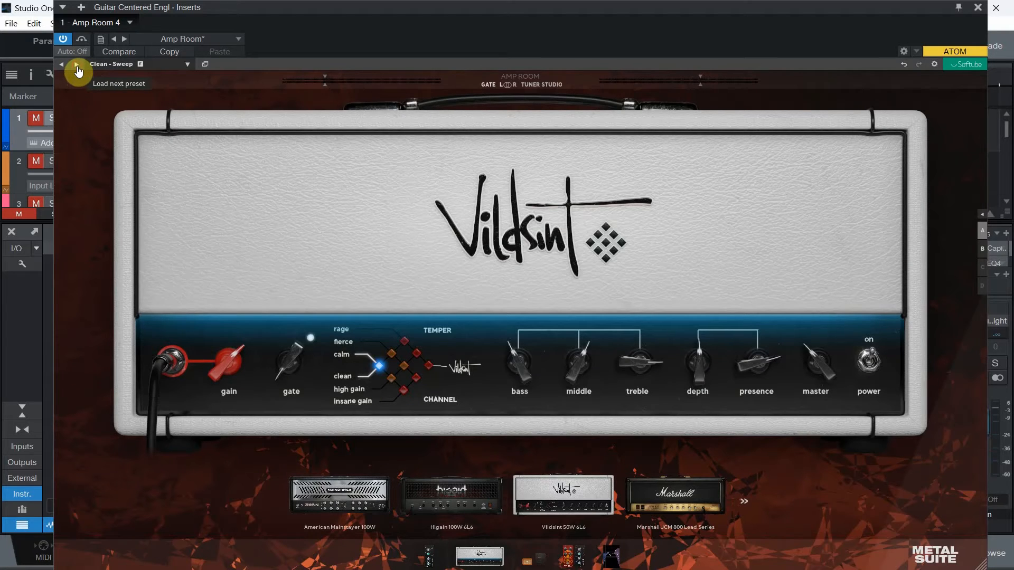
{"action": "left_click", "coordinate": [77, 65]}
{"action": "left_click", "coordinate": [77, 65]}
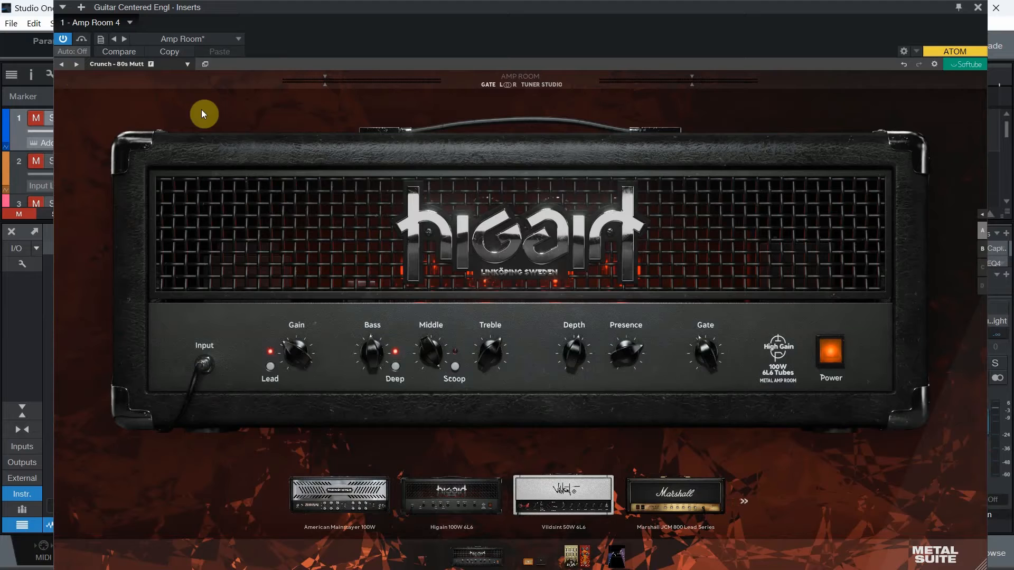
{"action": "left_click", "coordinate": [77, 64]}
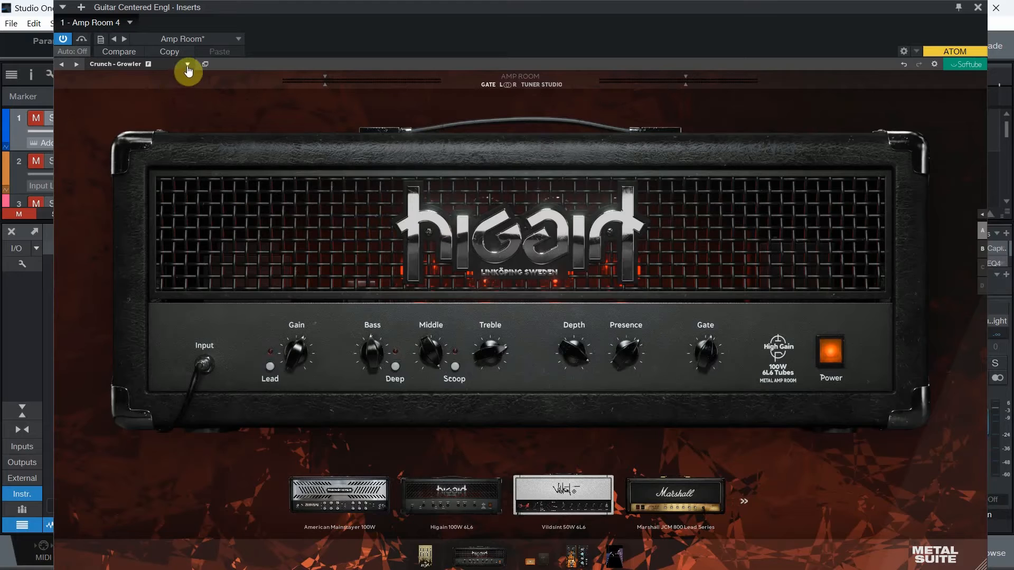
{"action": "left_click", "coordinate": [77, 64]}
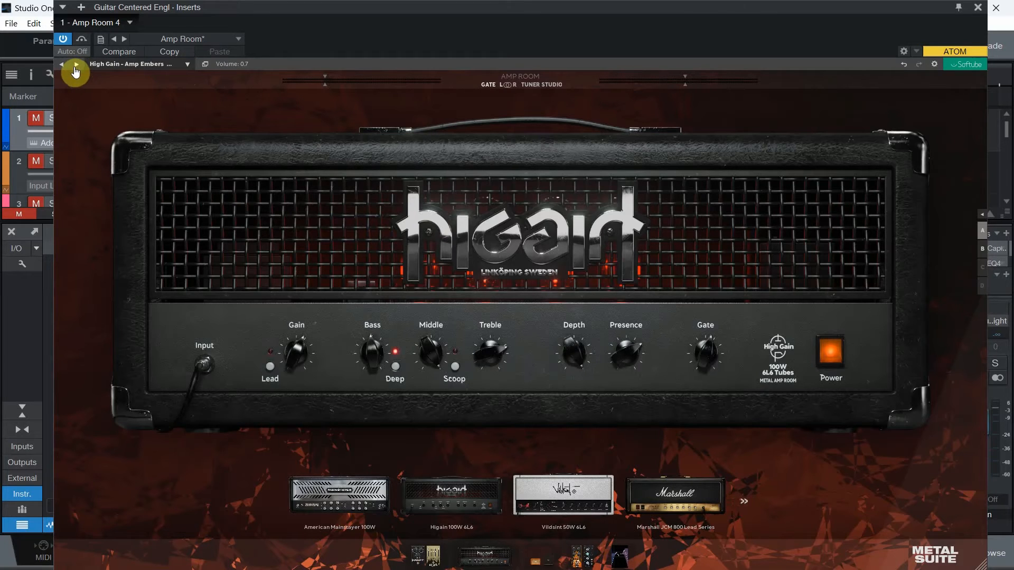
{"action": "left_click", "coordinate": [77, 65]}
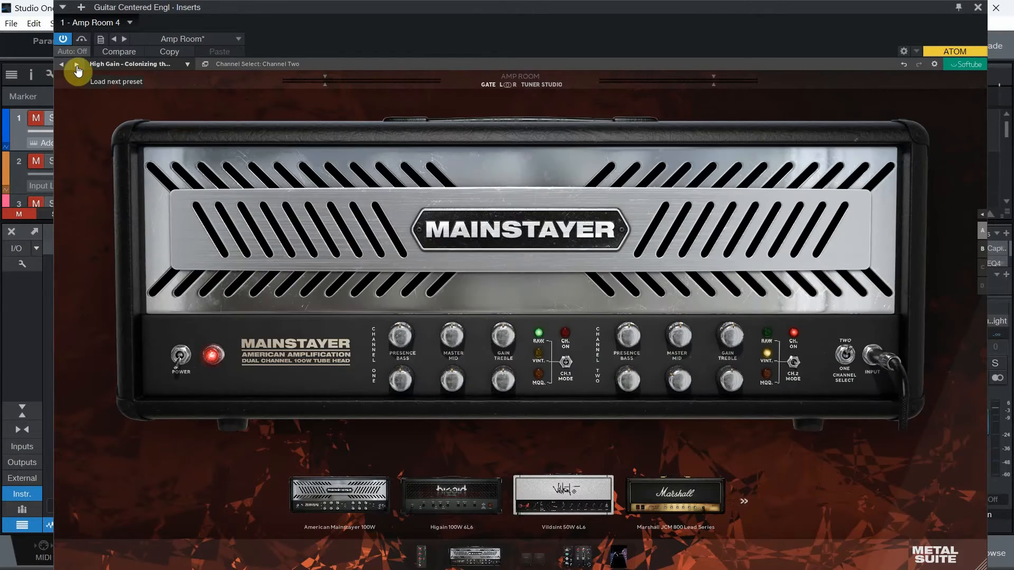
{"action": "left_click", "coordinate": [77, 64]}
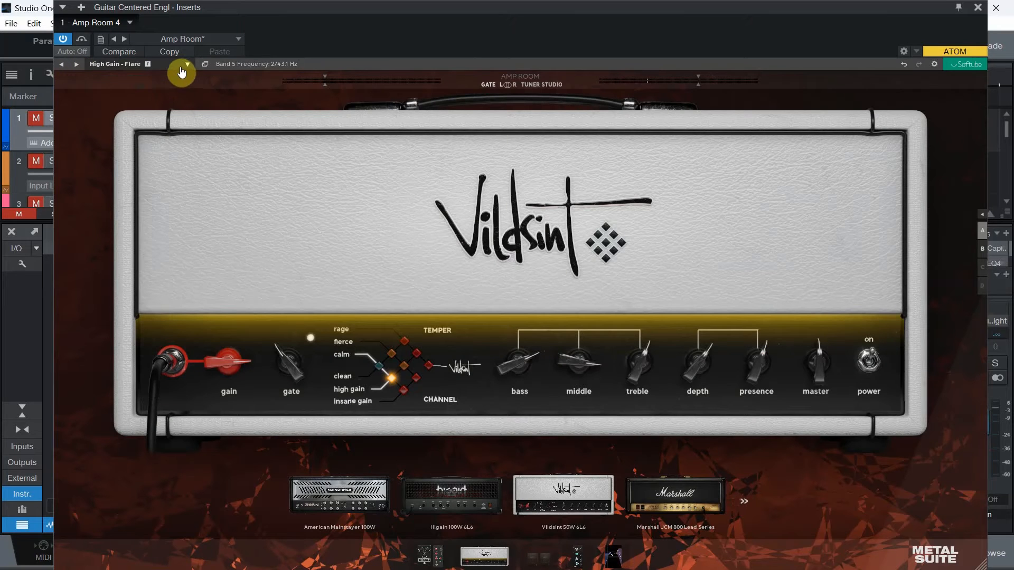
Step: Try out the user presets ENGL Vocano 1 and EVH Volcacno 1 on the Guitar Centered Engl channel
{"action": "left_click", "coordinate": [187, 65]}
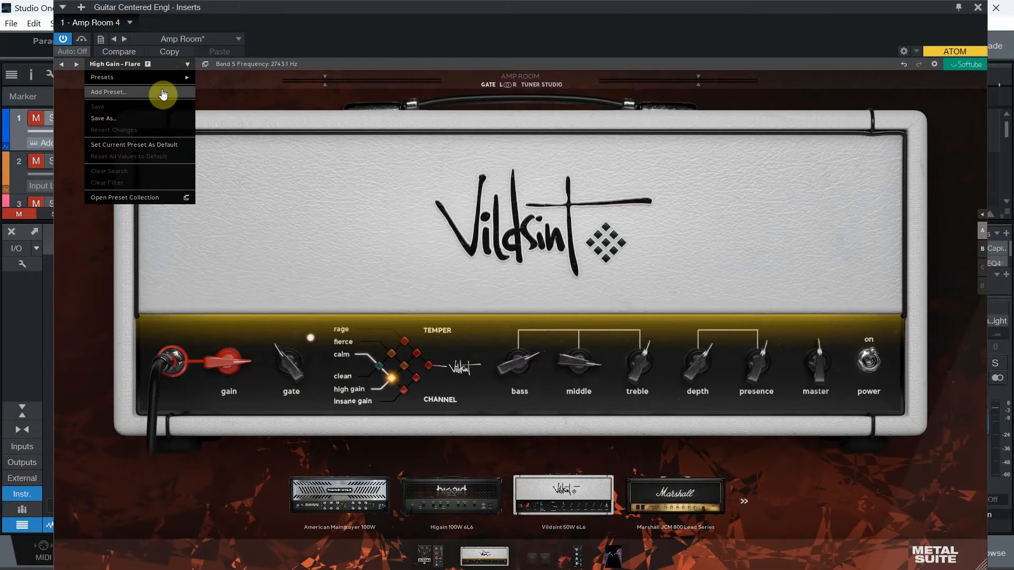
{"action": "mouse_move", "coordinate": [156, 78]}
{"action": "mouse_move", "coordinate": [235, 78]}
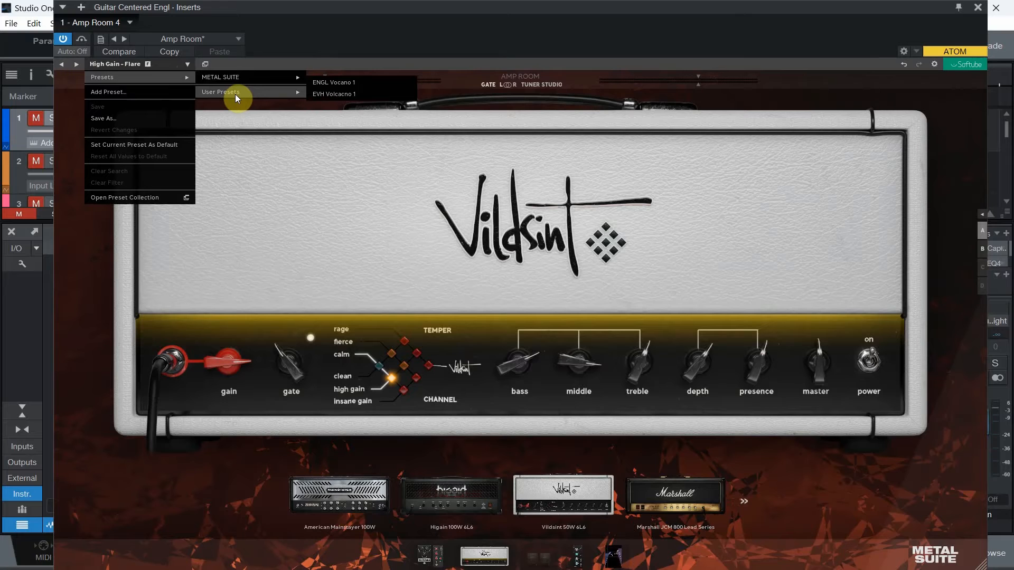
{"action": "left_click", "coordinate": [336, 82]}
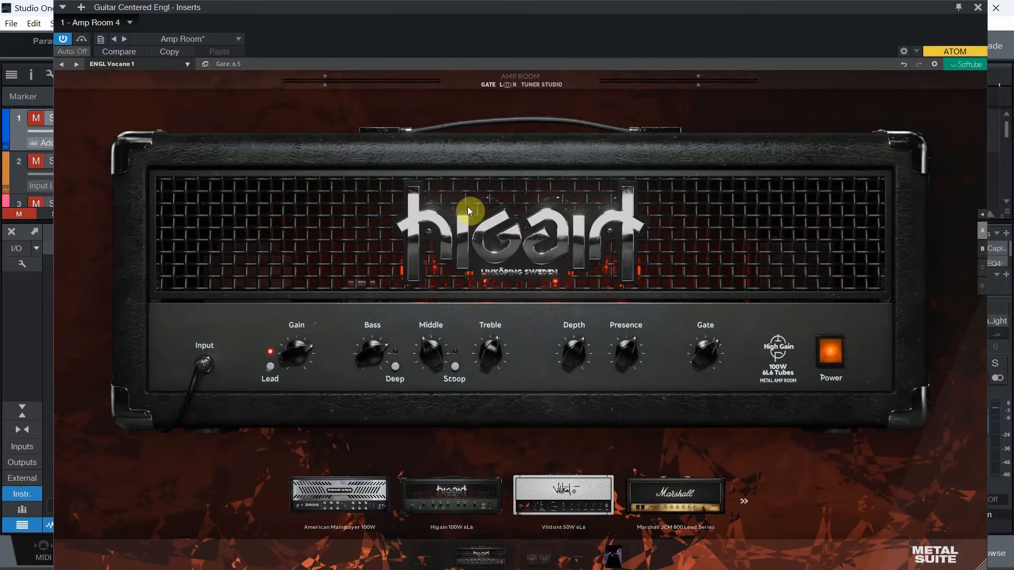
{"action": "left_click", "coordinate": [187, 67]}
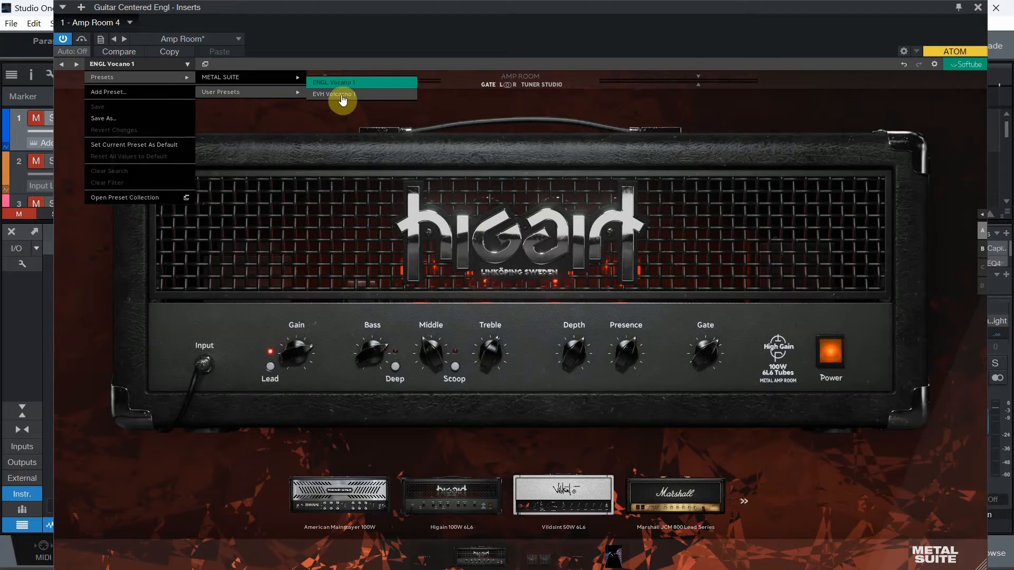
{"action": "left_click", "coordinate": [336, 96]}
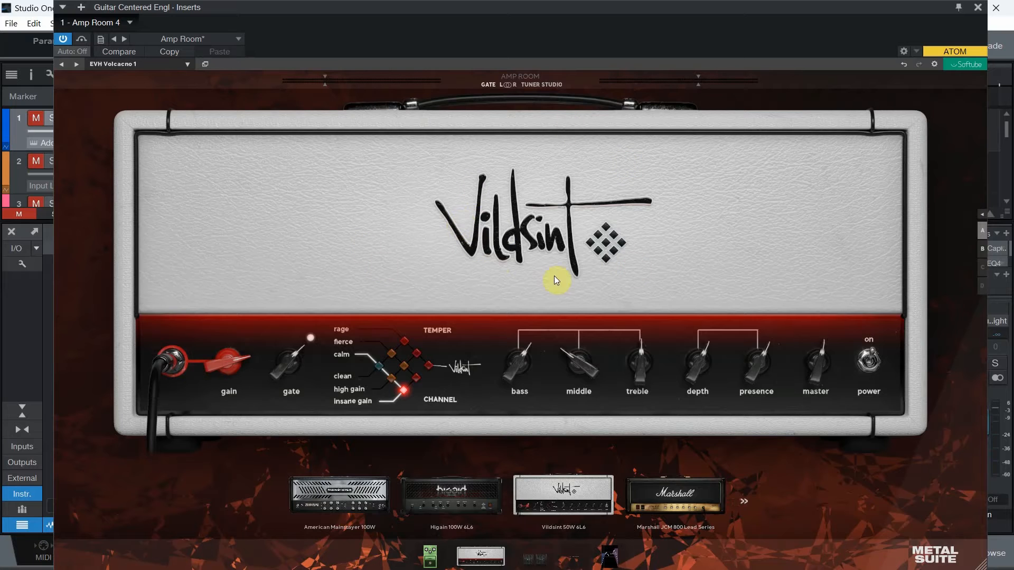
Step: Close the plug-in window and mixer, and unmute and solo the Guitar Centered Engl track
{"action": "left_click", "coordinate": [977, 7]}
{"action": "left_click", "coordinate": [945, 557]}
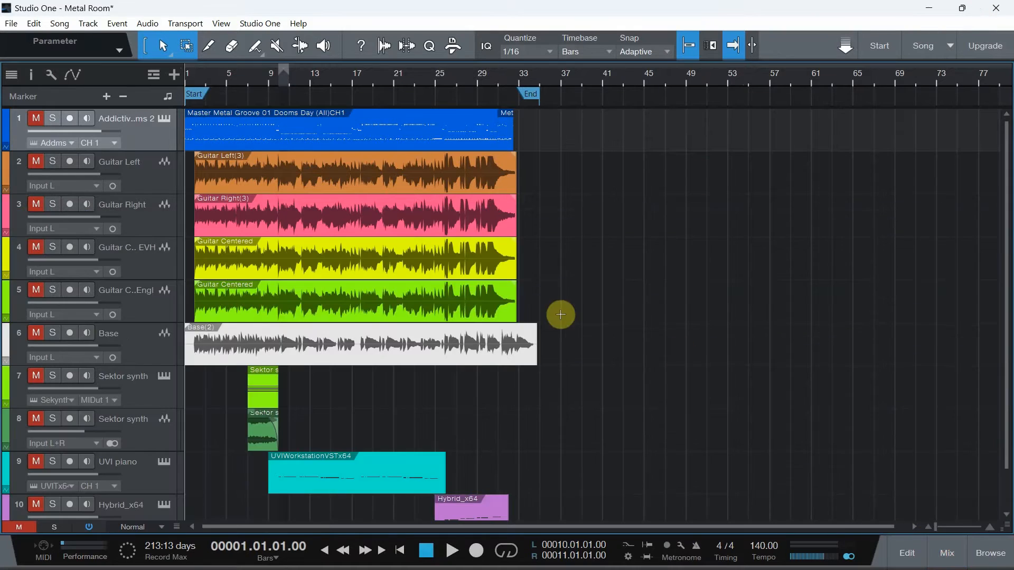
{"action": "left_click", "coordinate": [36, 289]}
{"action": "left_click", "coordinate": [53, 290]}
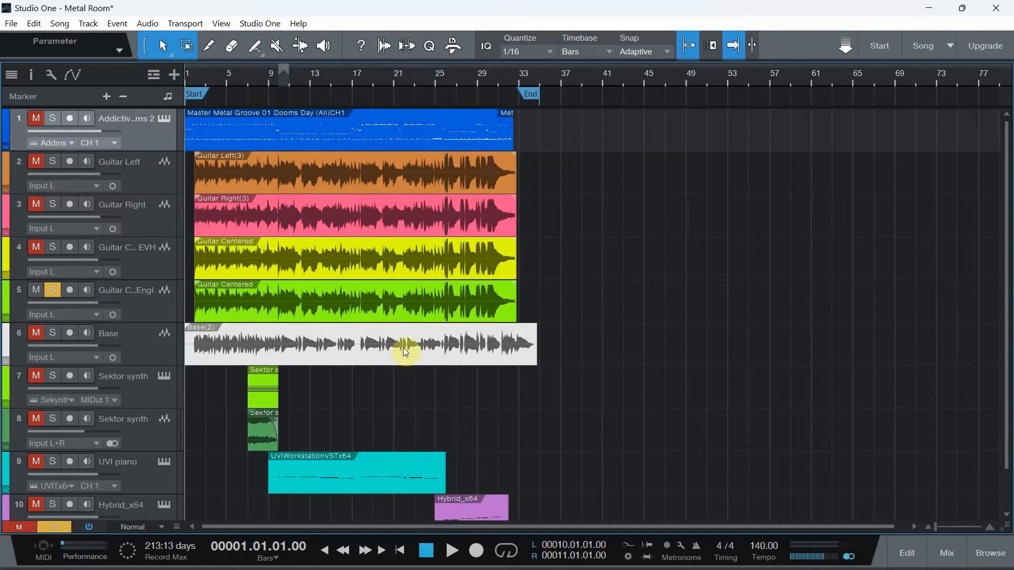
Step: Load the user preset ENGL Vocano 1 in Amp Room 4 on the Guitar Centered Engl channel and close the plug-in
{"action": "left_click", "coordinate": [947, 553]}
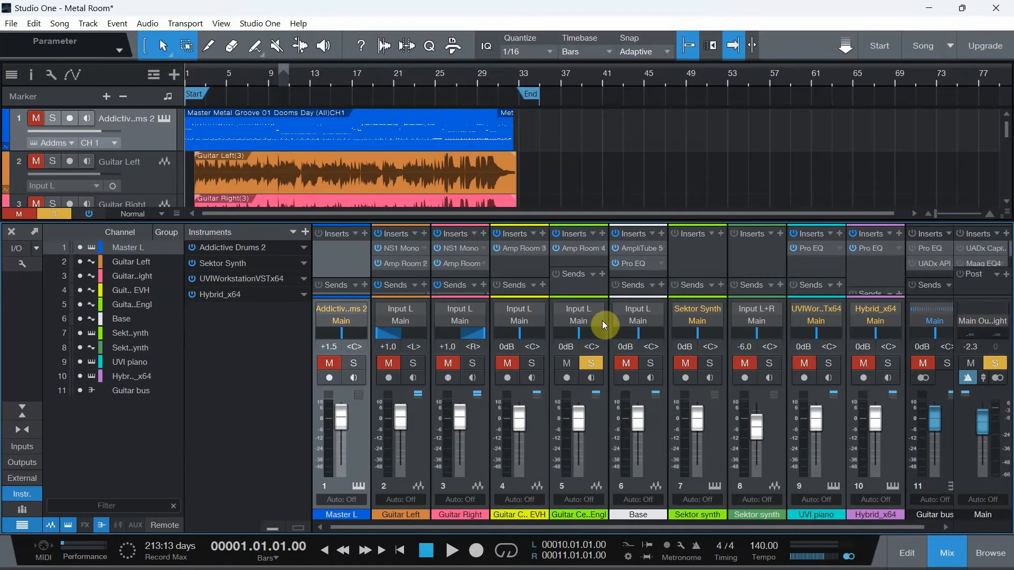
{"action": "left_click", "coordinate": [602, 250]}
{"action": "left_click", "coordinate": [610, 261]}
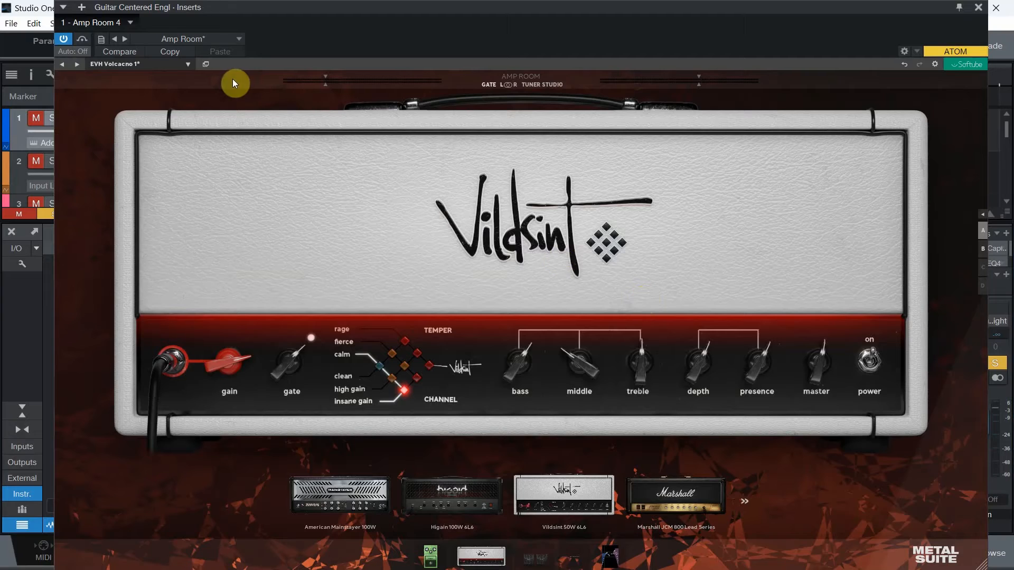
{"action": "left_click", "coordinate": [185, 64]}
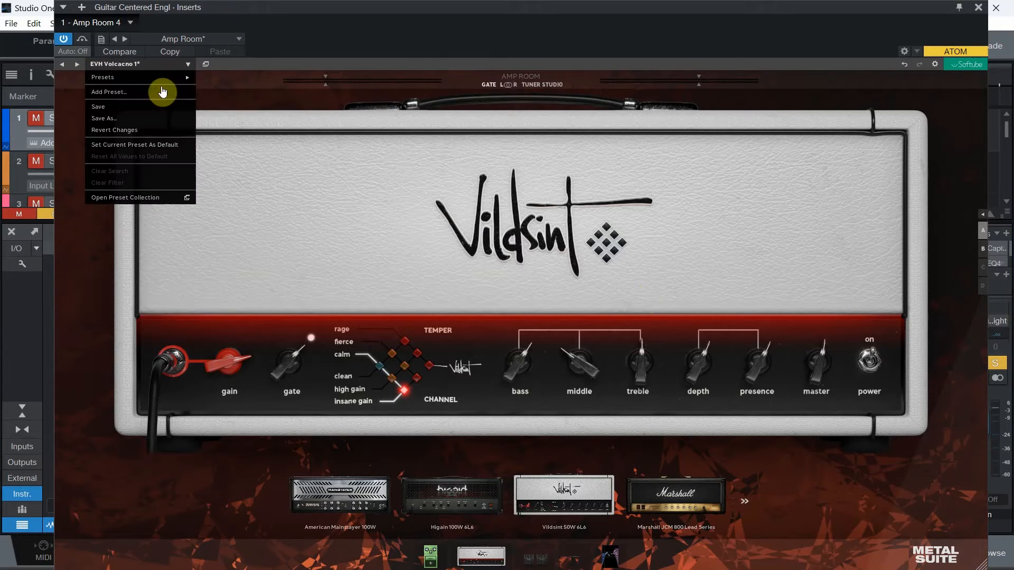
{"action": "mouse_move", "coordinate": [165, 76]}
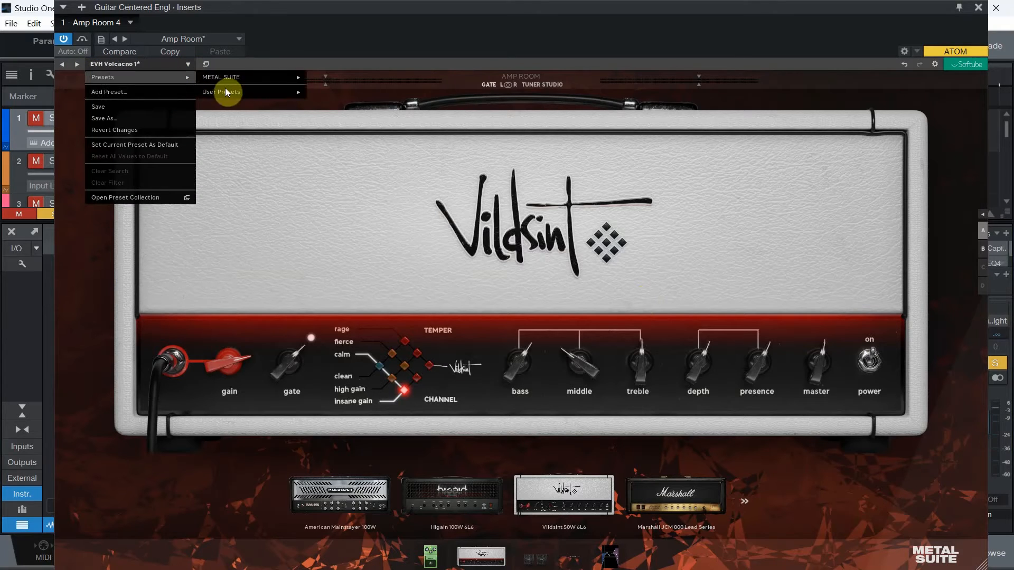
{"action": "mouse_move", "coordinate": [225, 91]}
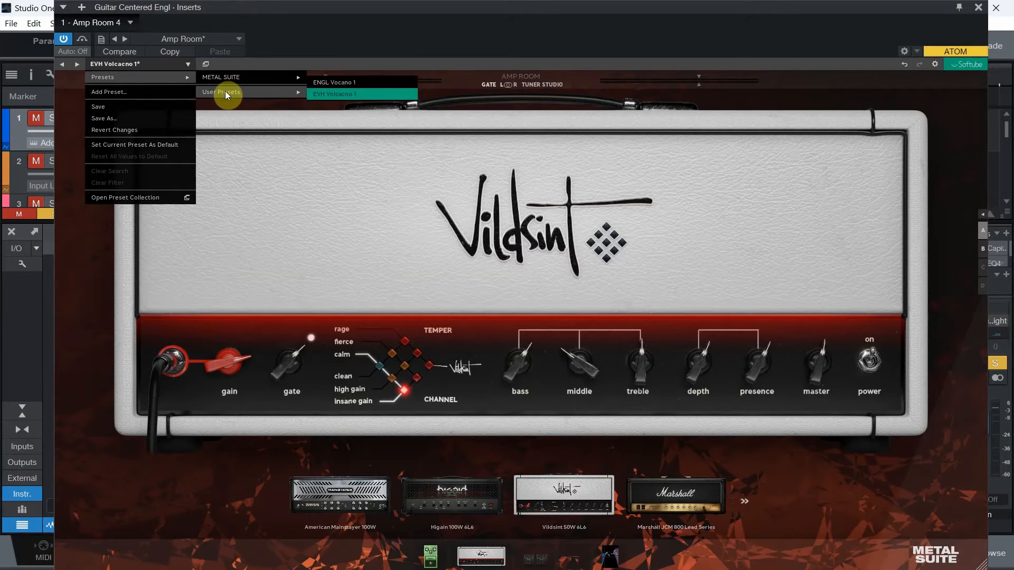
{"action": "left_click", "coordinate": [359, 83]}
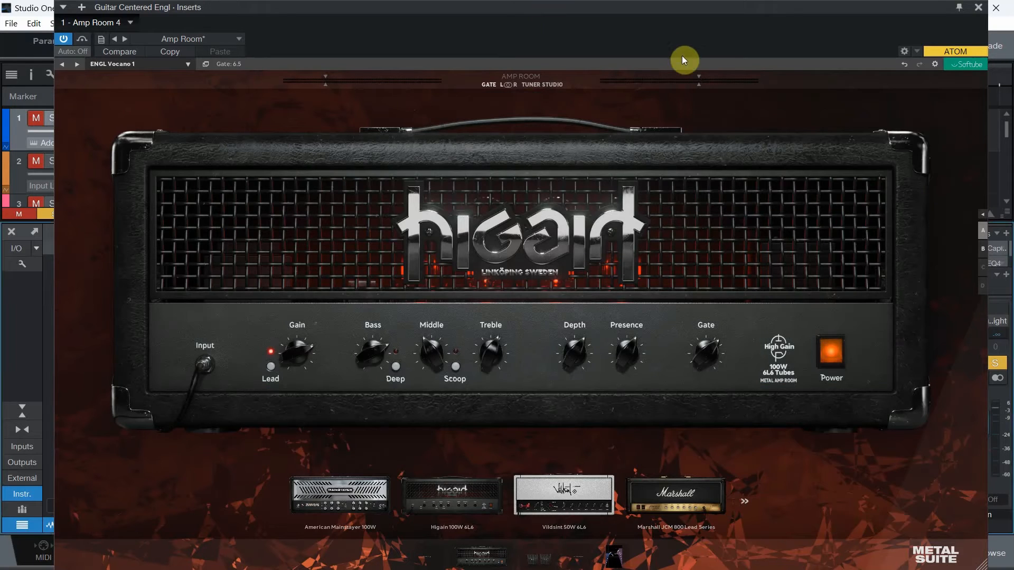
{"action": "left_click", "coordinate": [979, 6]}
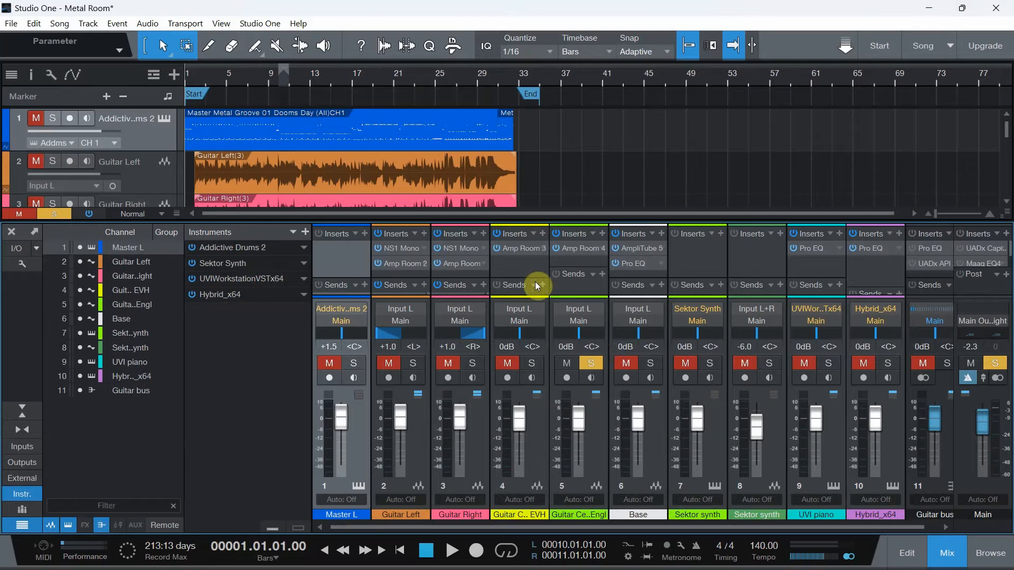
Step: Check the Vildsint amp preset in Amp Room 3 on the Guitar Centered EVH channel, and hide the plug-in and mixer
{"action": "right_click", "coordinate": [542, 249]}
{"action": "left_click", "coordinate": [574, 262]}
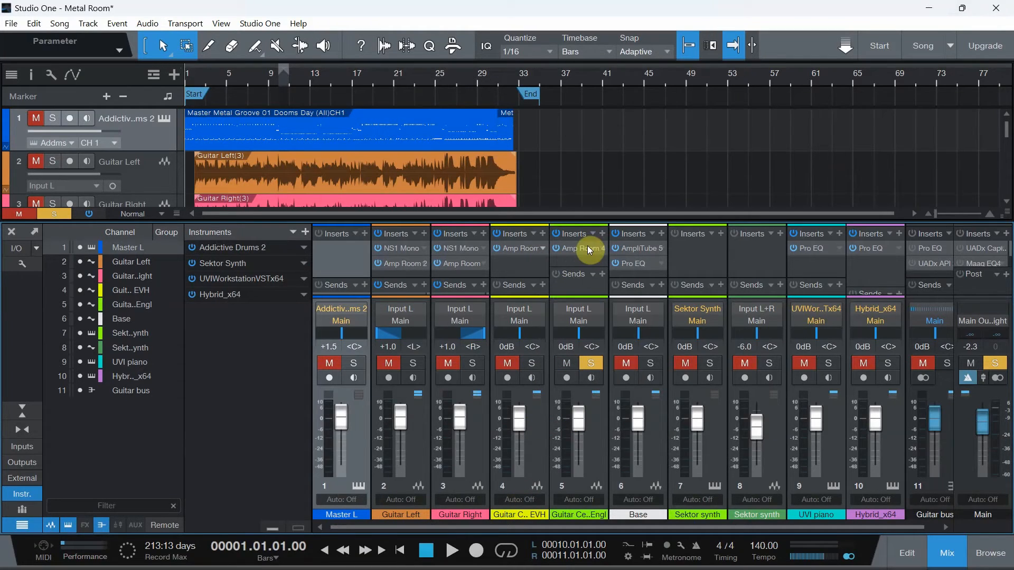
{"action": "left_click", "coordinate": [589, 251]}
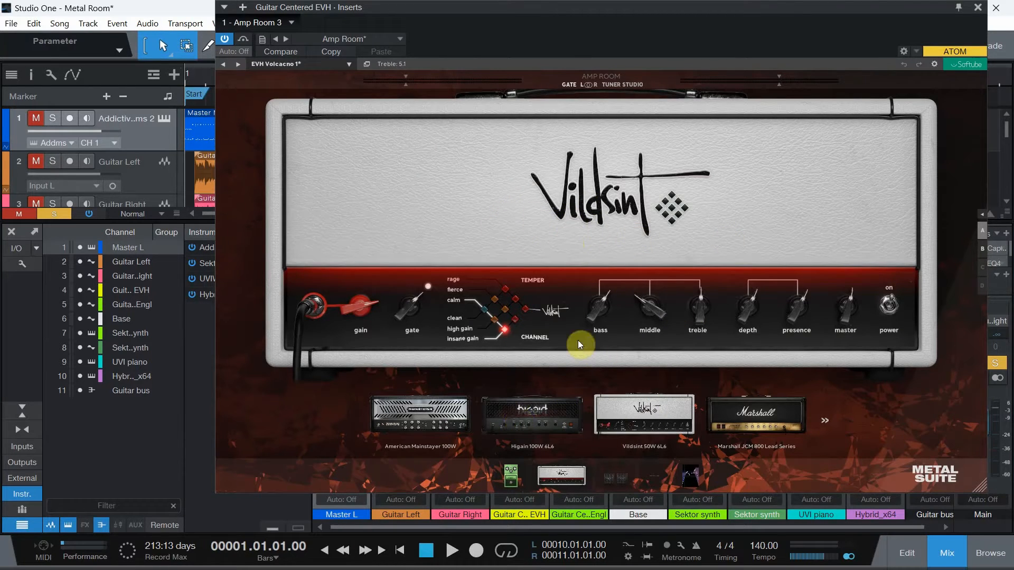
{"action": "left_click", "coordinate": [978, 9]}
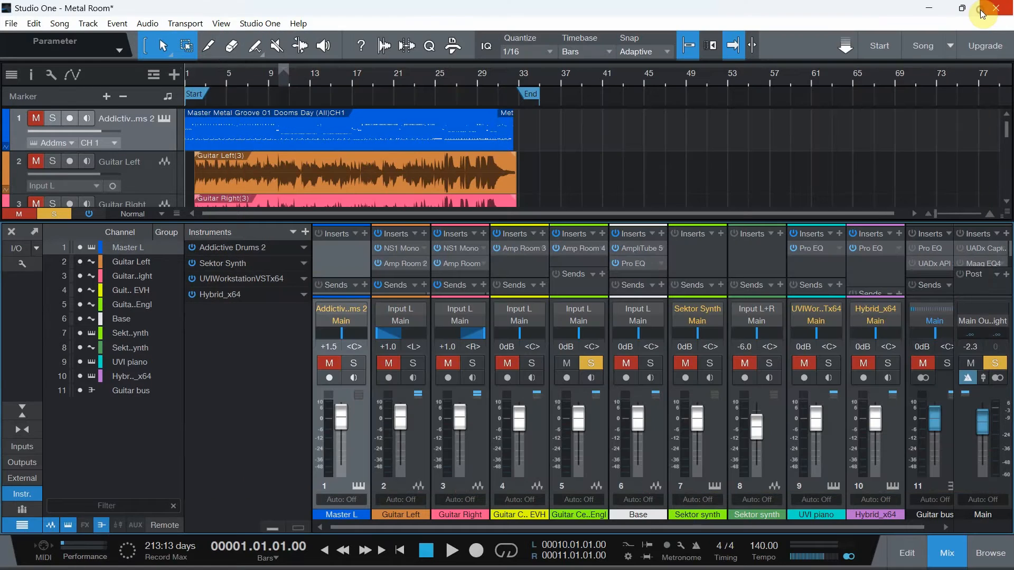
{"action": "left_click", "coordinate": [948, 549]}
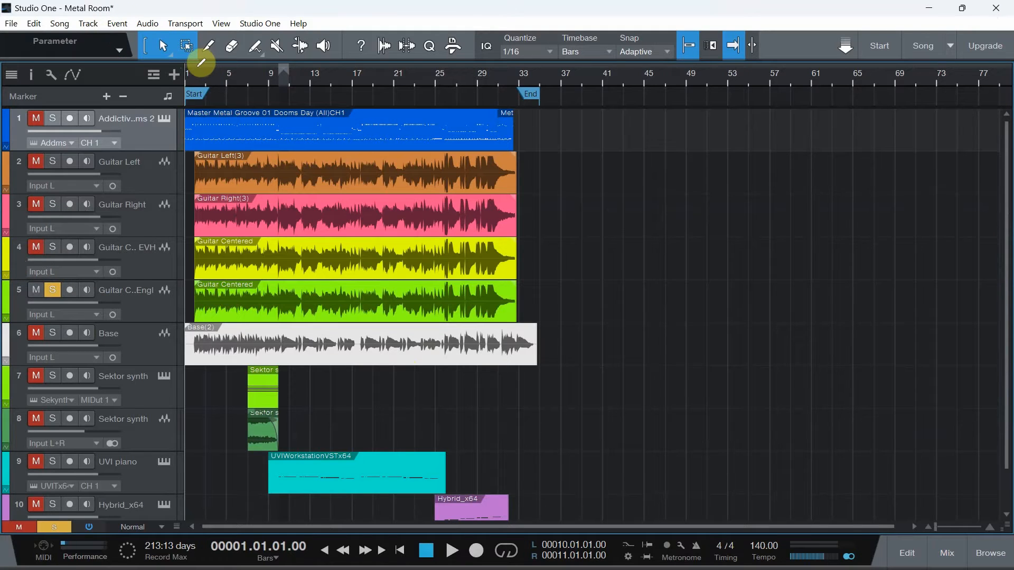
Step: Set a loop over the guitar events from bar 2 to bar 33, enable looping, and audition the soloed Engl guitar
{"action": "left_click_drag", "start_coordinate": [204, 64], "coordinate": [516, 79]}
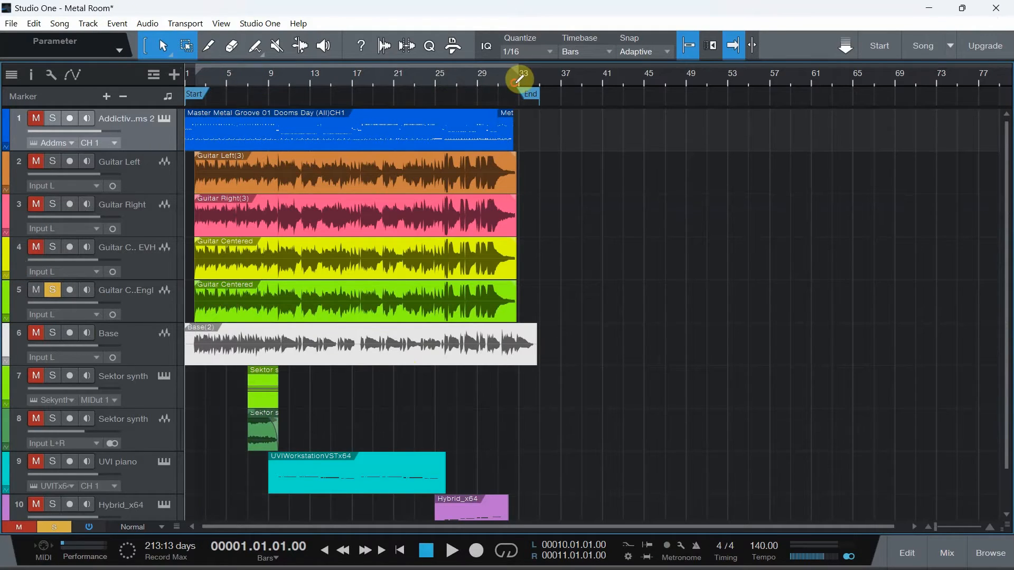
{"action": "left_click", "coordinate": [506, 551]}
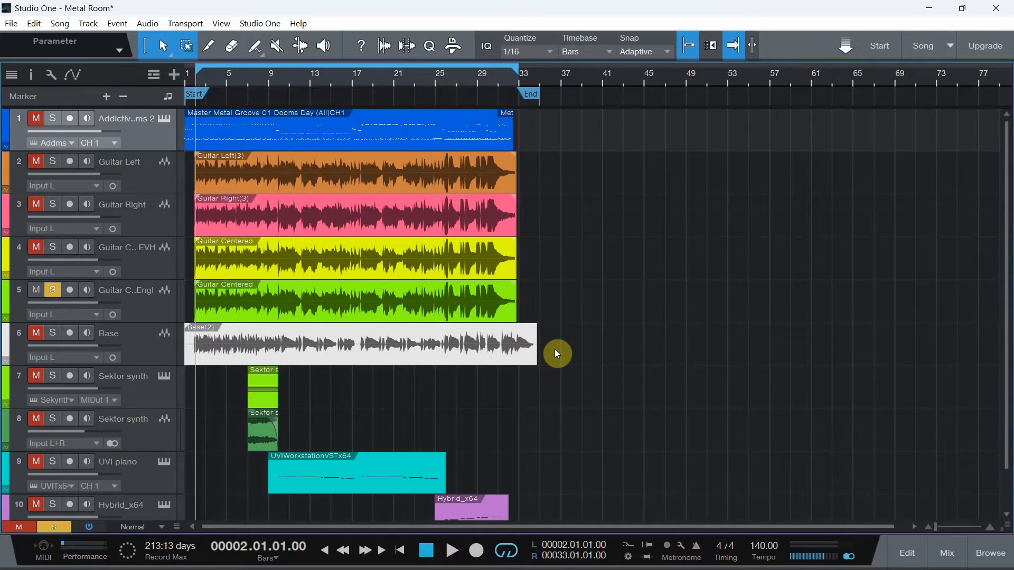
{"action": "key", "text": "space"}
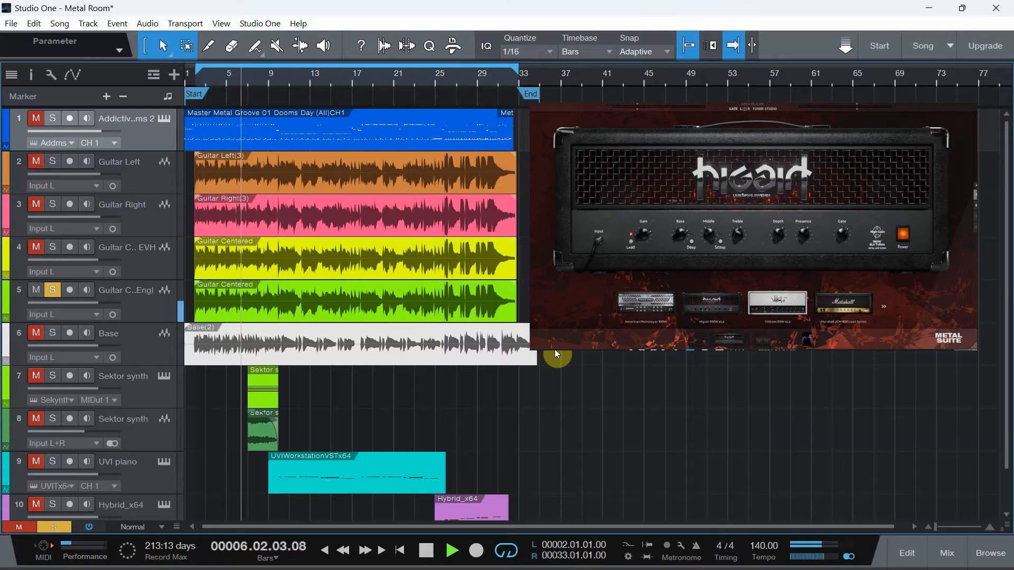
{"action": "left_click", "coordinate": [425, 551]}
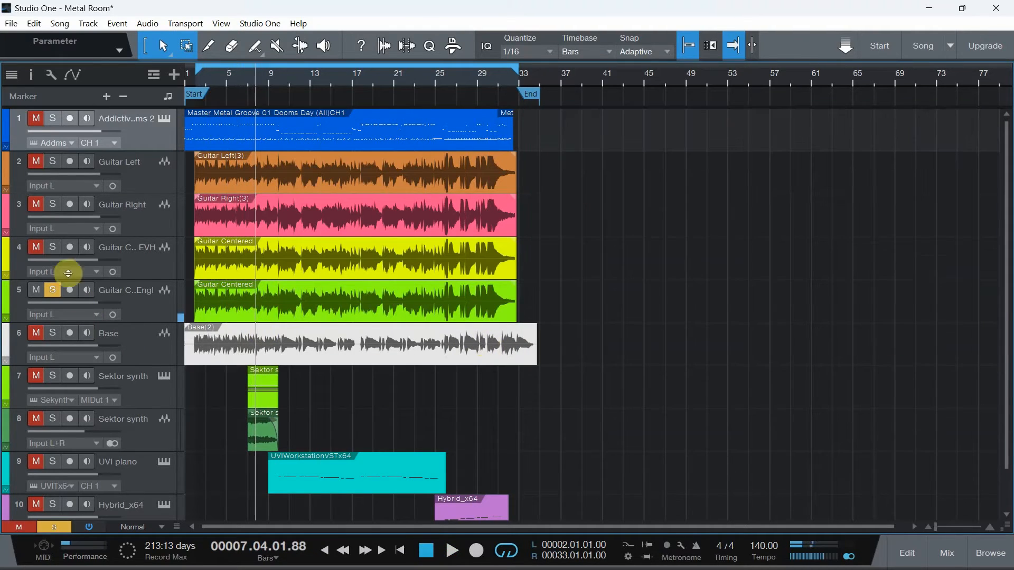
Step: Solo the Guitar Centered EVH track instead of the Engl track and play it back
{"action": "left_click", "coordinate": [53, 248]}
{"action": "left_click", "coordinate": [52, 290]}
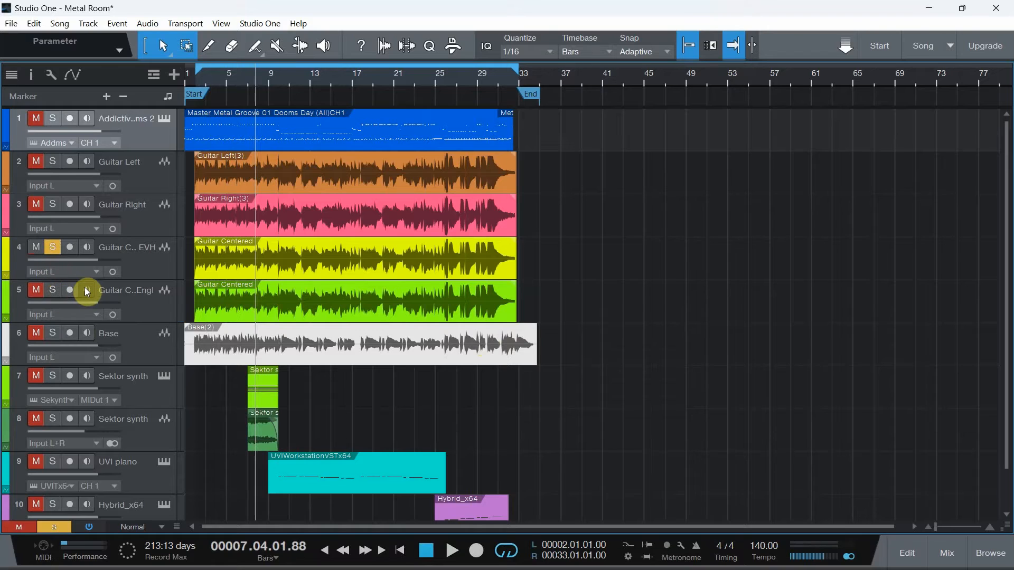
{"action": "key", "text": "space"}
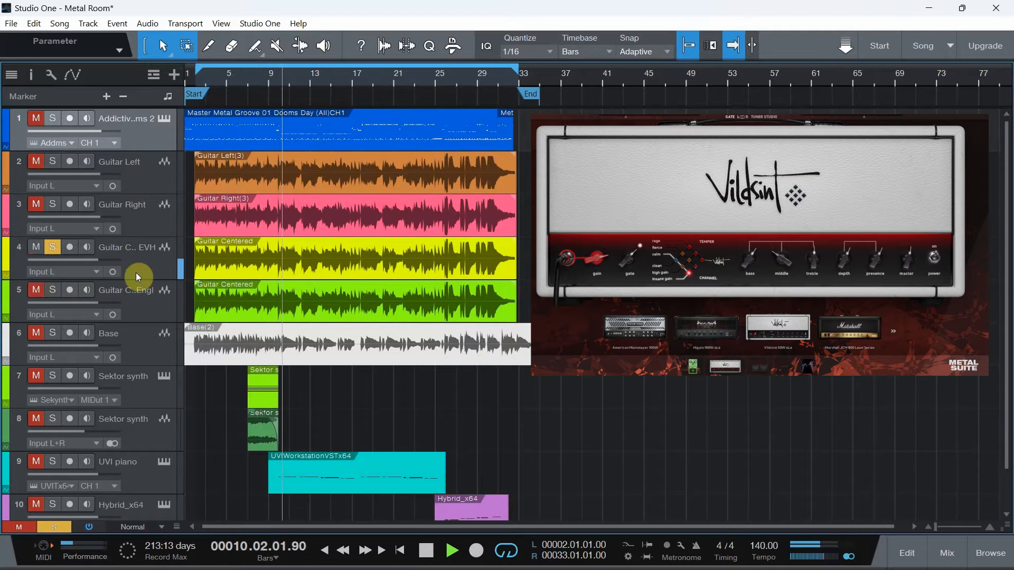
Step: Alternate the solo between the Guitar Centered Engl and EVH tracks during playback to compare their tones, and stop playback
{"action": "left_click", "coordinate": [55, 291]}
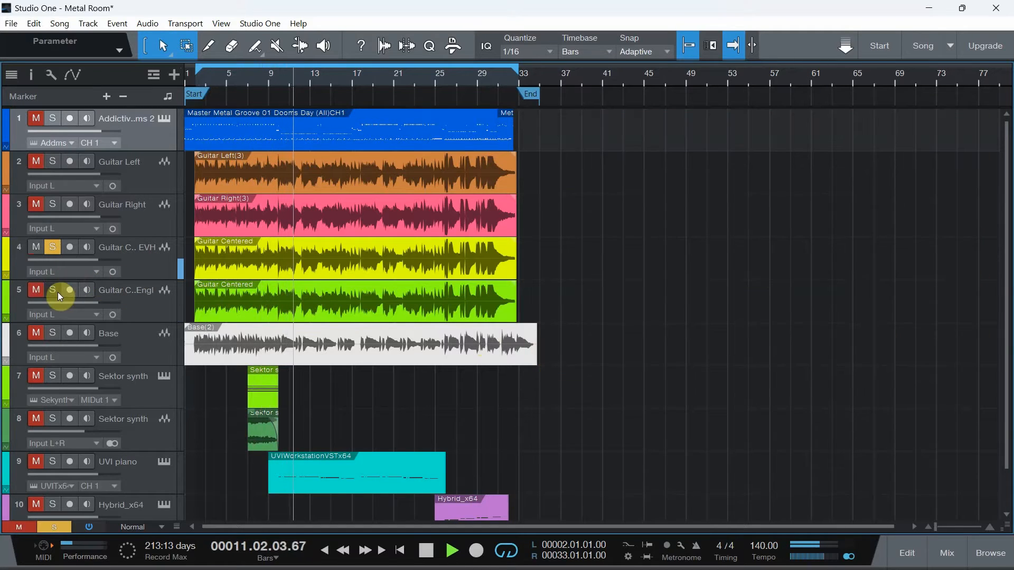
{"action": "left_click", "coordinate": [50, 249]}
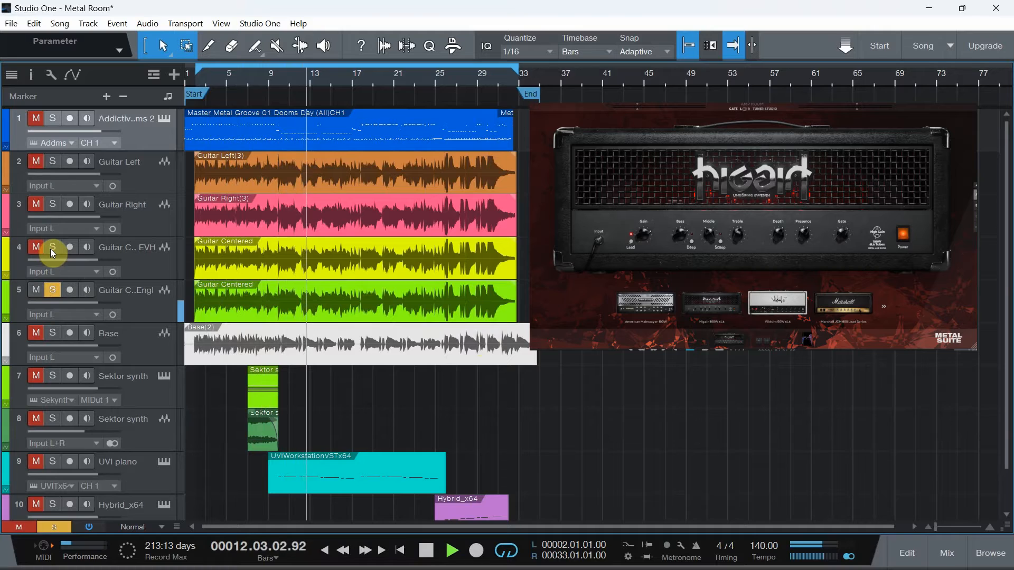
{"action": "left_click", "coordinate": [51, 251]}
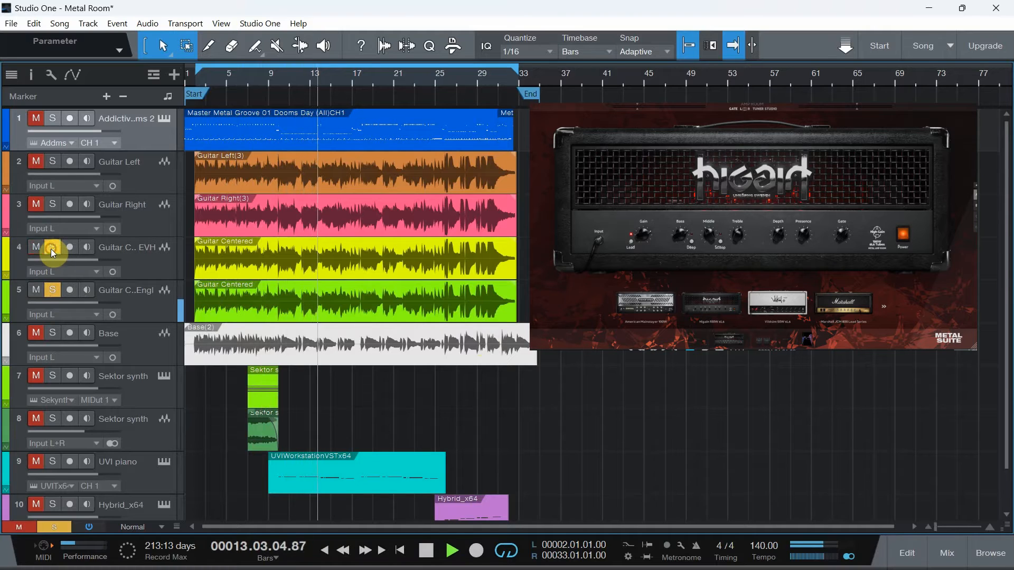
{"action": "left_click", "coordinate": [54, 289]}
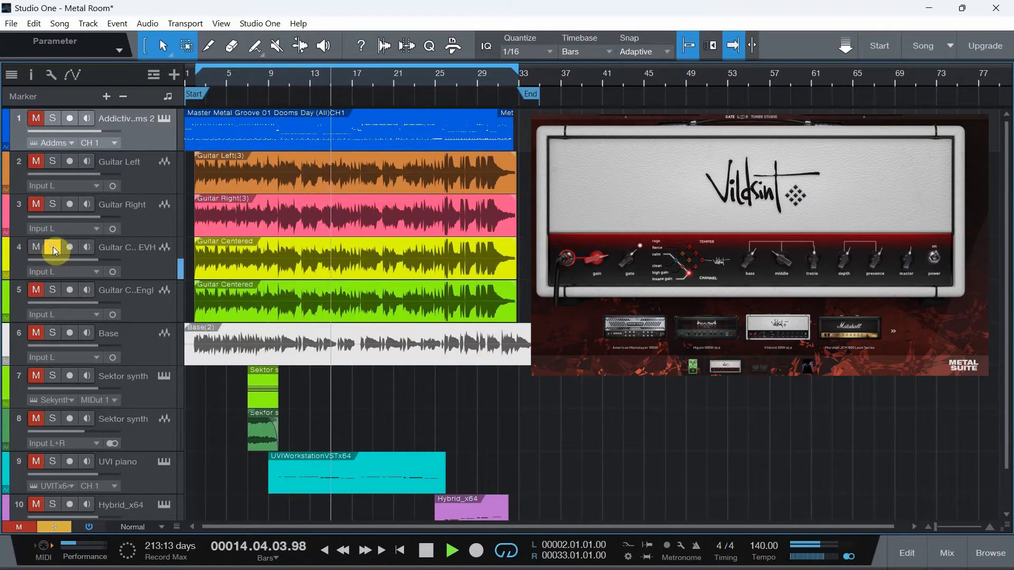
{"action": "left_click", "coordinate": [54, 246]}
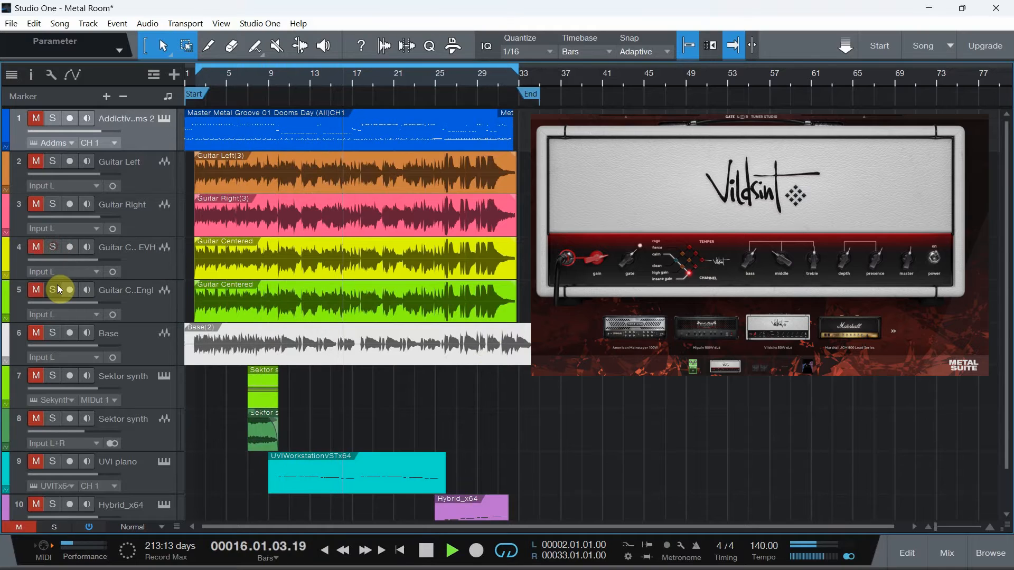
{"action": "left_click", "coordinate": [57, 286]}
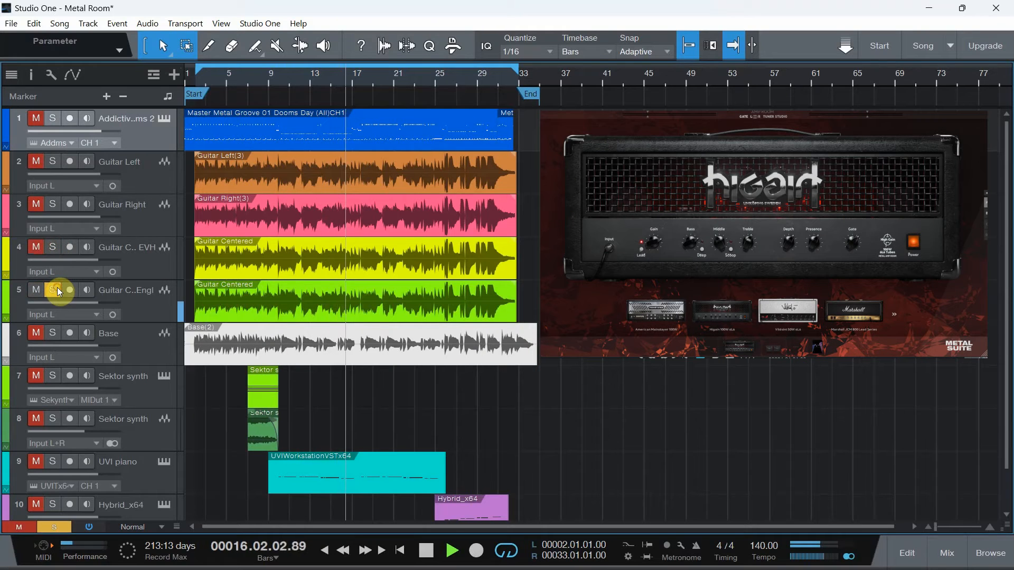
{"action": "left_click", "coordinate": [56, 248]}
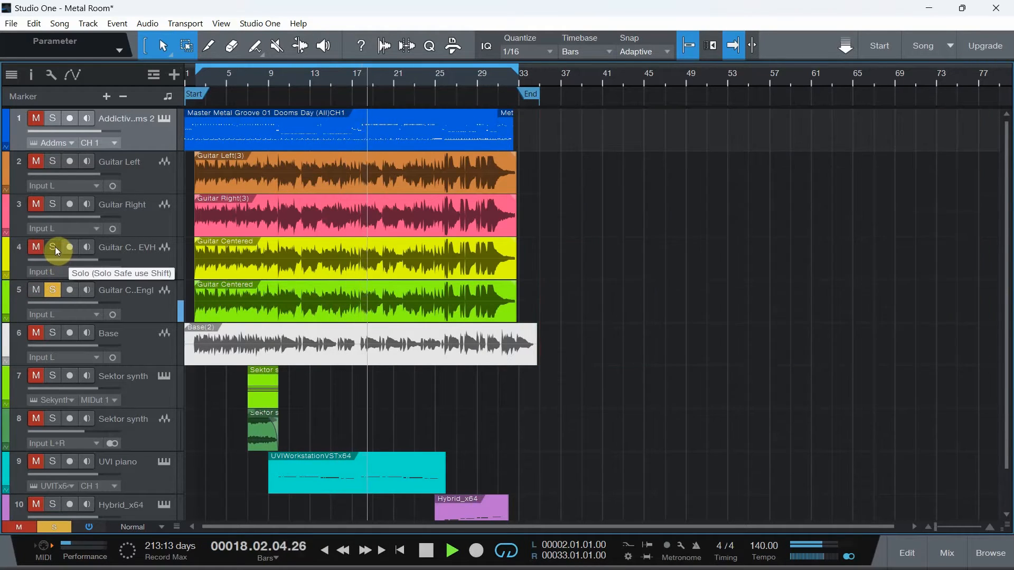
{"action": "left_click", "coordinate": [53, 289]}
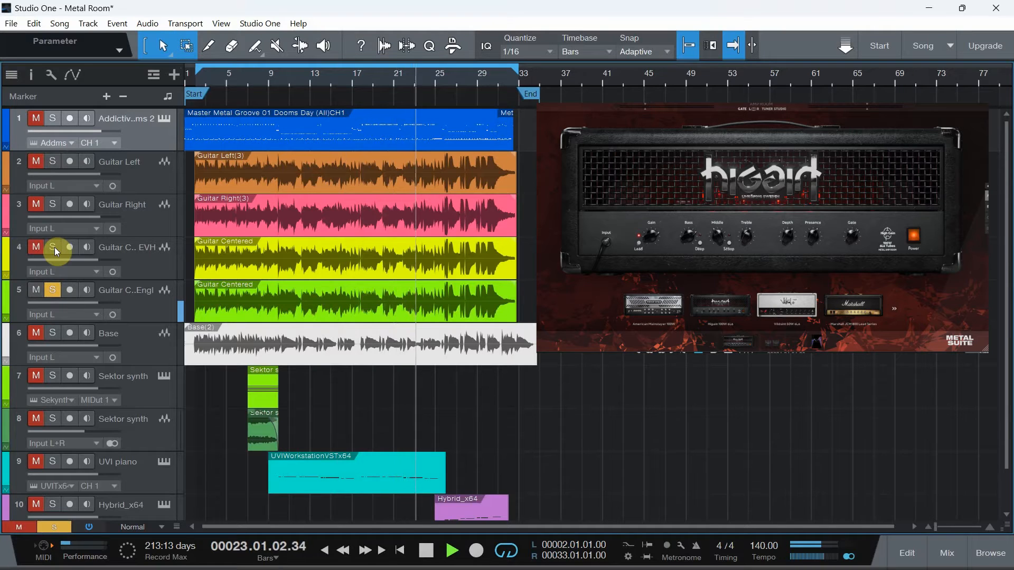
{"action": "left_click", "coordinate": [53, 247]}
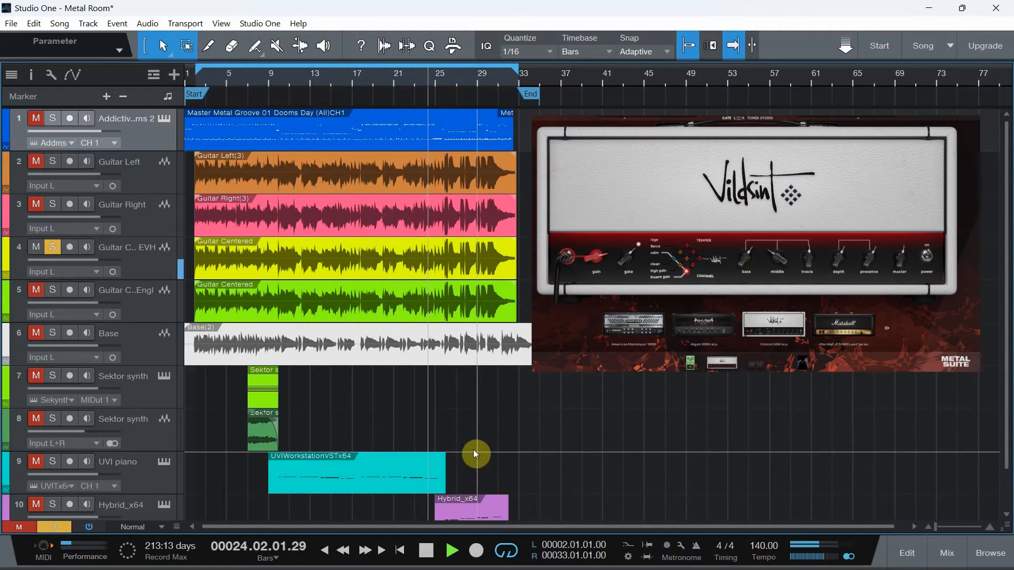
{"action": "left_click", "coordinate": [429, 552]}
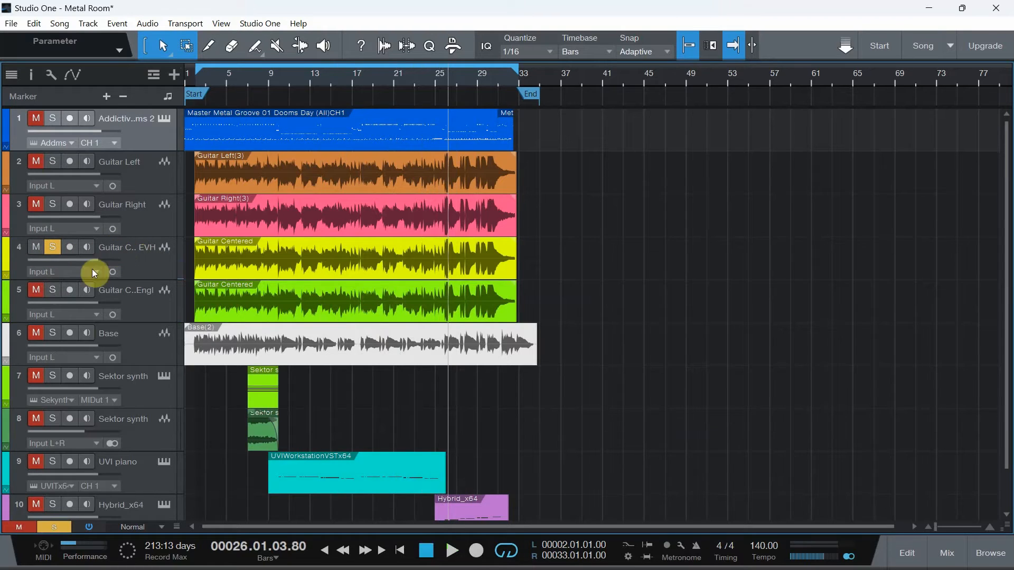
Step: Solo the Guitar Centered Engl track instead of EVH and open its Amp Room 4 insert from the mixer
{"action": "left_click", "coordinate": [53, 291]}
{"action": "left_click", "coordinate": [53, 247]}
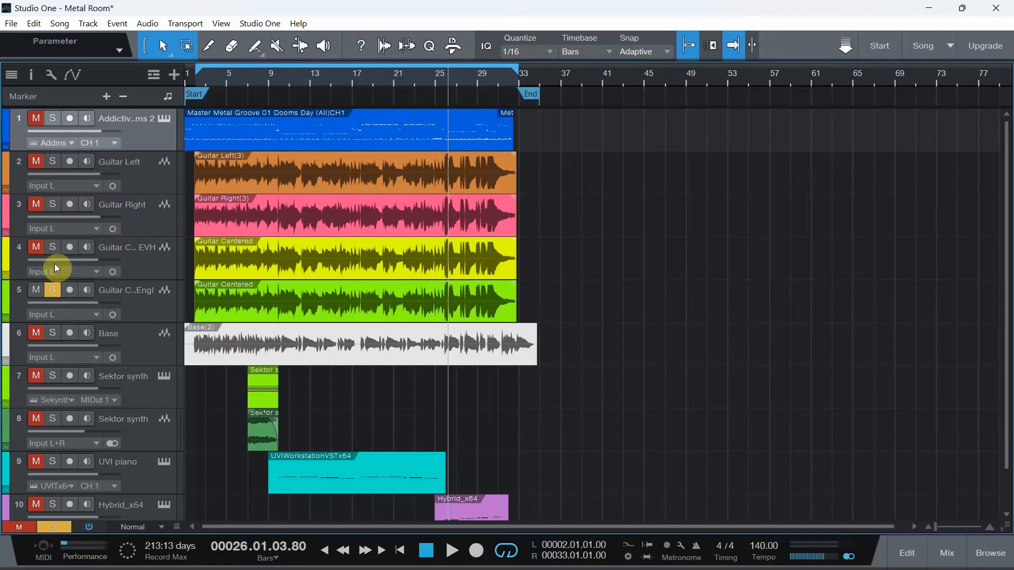
{"action": "left_click", "coordinate": [947, 553]}
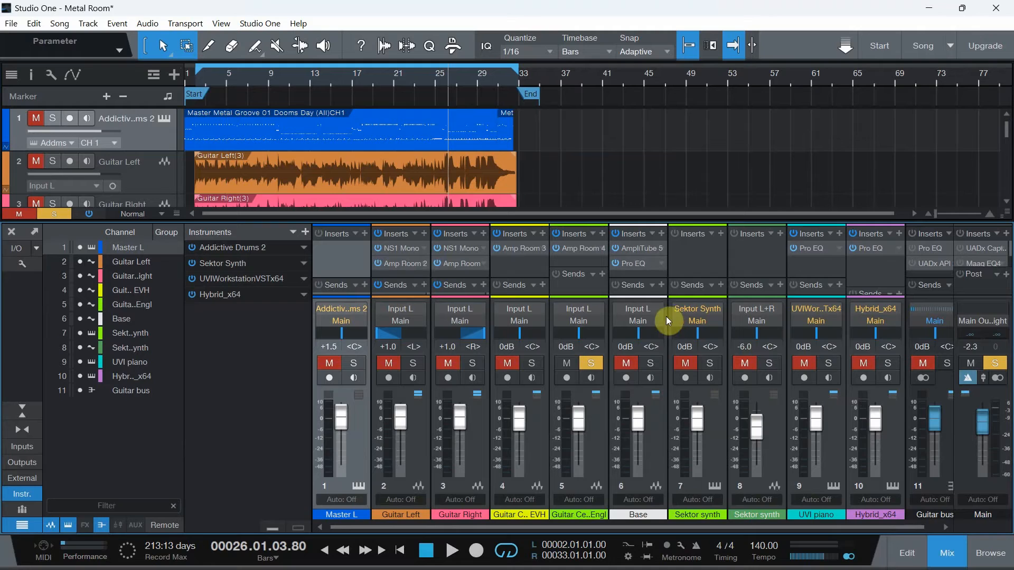
{"action": "left_click", "coordinate": [947, 551]}
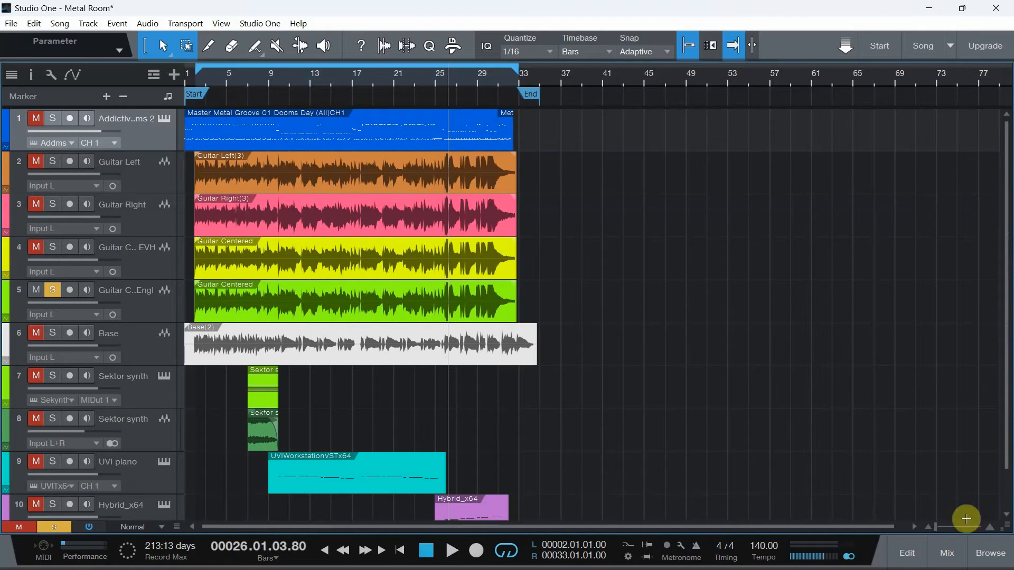
{"action": "left_click", "coordinate": [947, 553]}
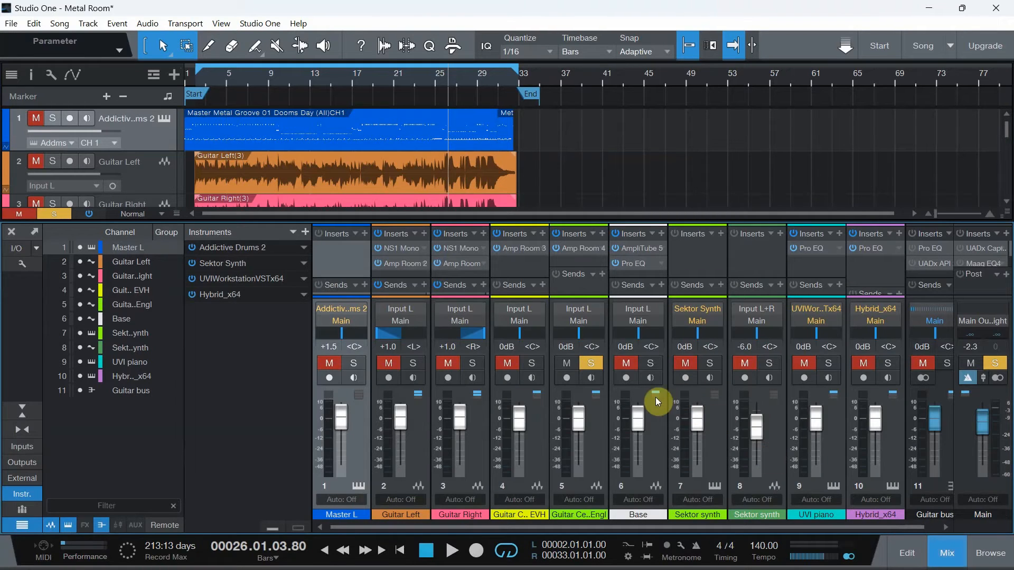
{"action": "left_click", "coordinate": [602, 249]}
{"action": "left_click", "coordinate": [617, 270]}
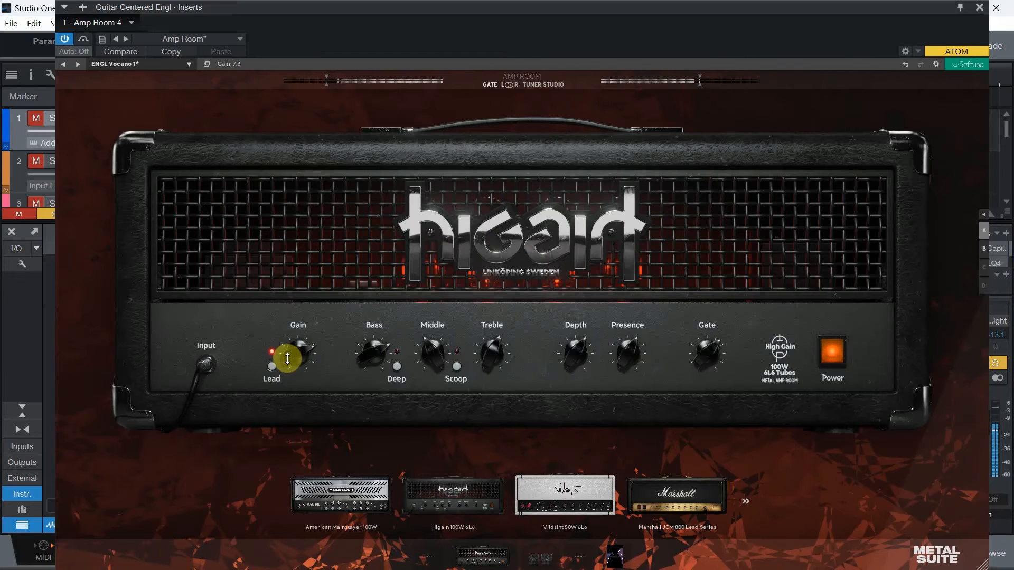
Step: Adjust the Higain amp's Gain and switch the amp's power off and on to compare the sound
{"action": "left_click_drag", "start_coordinate": [293, 352], "coordinate": [284, 376]}
{"action": "left_click", "coordinate": [838, 364]}
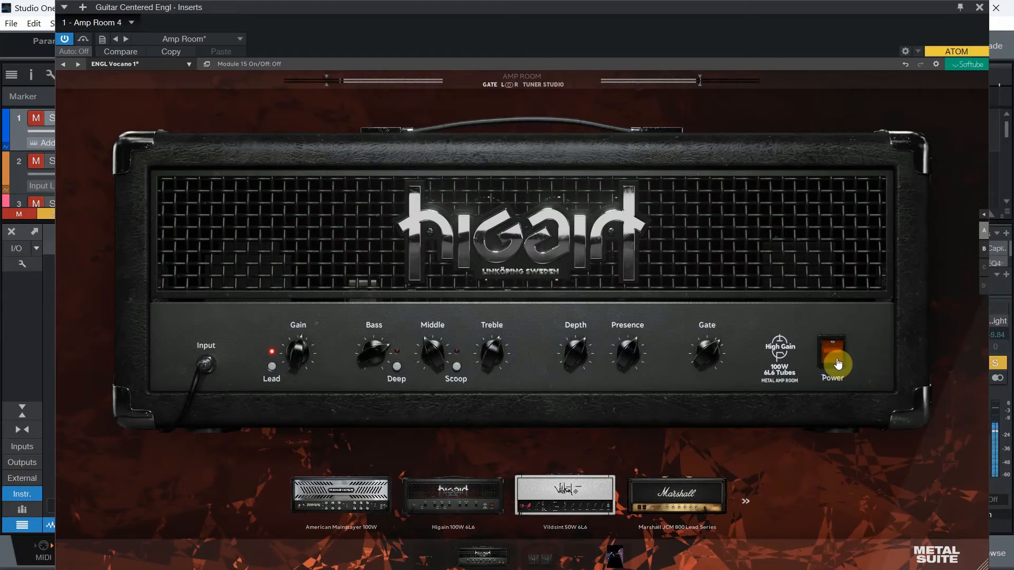
{"action": "left_click", "coordinate": [838, 364]}
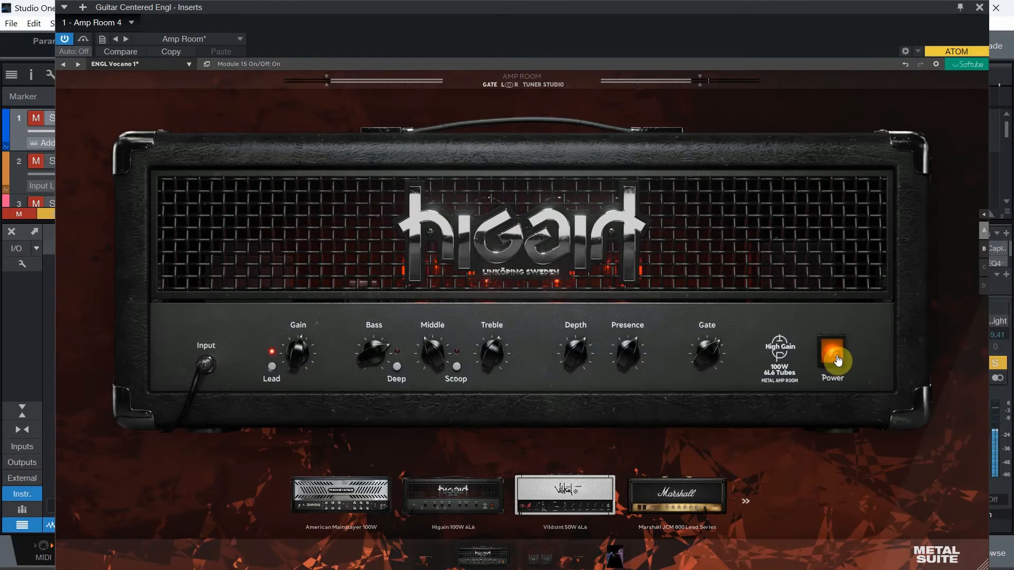
Step: Adjust the Higain amp's Gain, Bass and Middle, and compare the sound with the amp's power off and on
{"action": "left_click_drag", "start_coordinate": [301, 364], "coordinate": [294, 325]}
{"action": "left_click_drag", "start_coordinate": [364, 367], "coordinate": [368, 334]}
{"action": "mouse_move", "coordinate": [301, 350]}
{"action": "left_mouse_down"}
{"action": "mouse_move", "coordinate": [290, 344]}
{"action": "mouse_move", "coordinate": [287, 362]}
{"action": "left_mouse_up"}
{"action": "left_click_drag", "start_coordinate": [422, 364], "coordinate": [428, 348]}
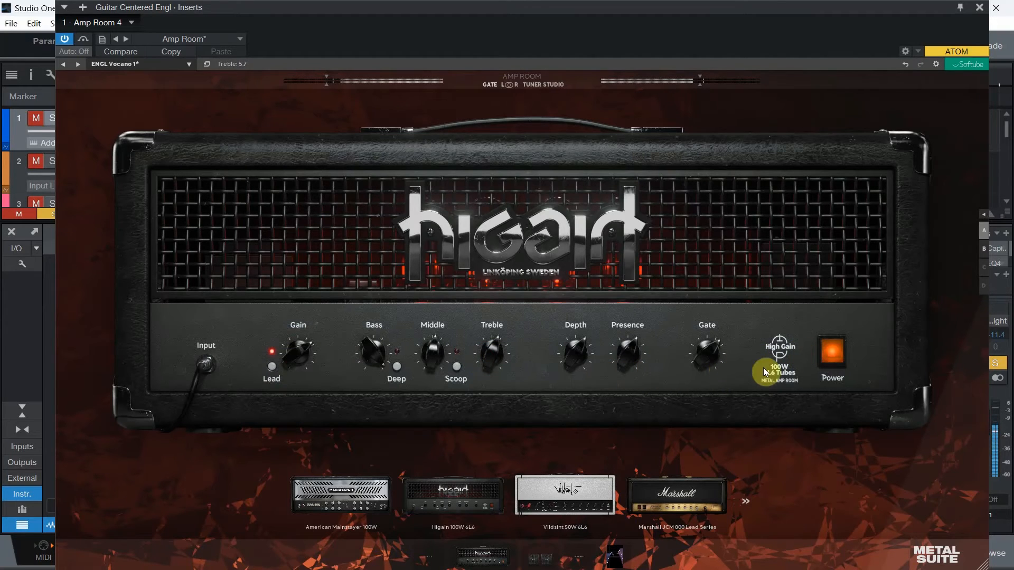
{"action": "left_click", "coordinate": [833, 353]}
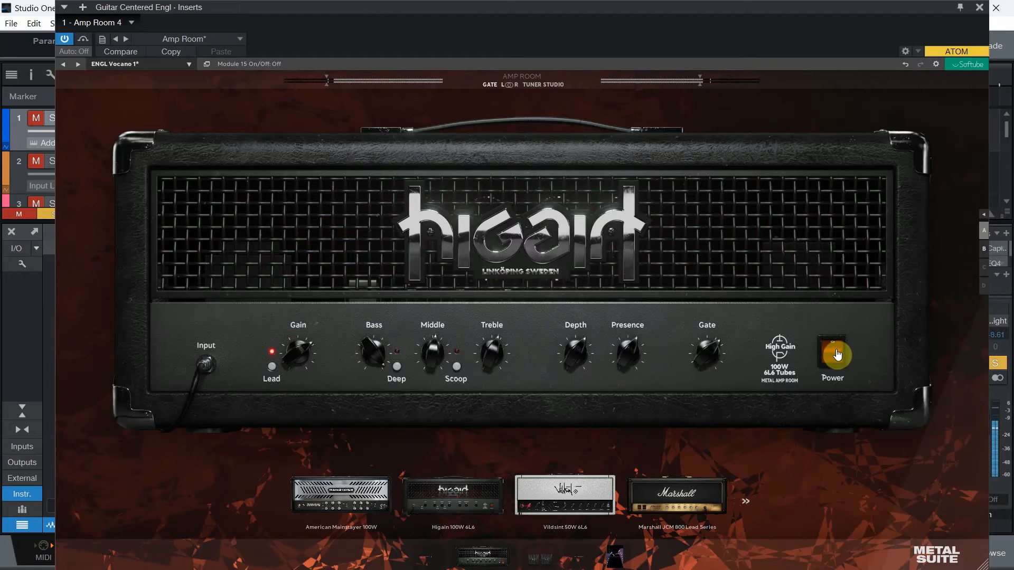
{"action": "left_click", "coordinate": [835, 354]}
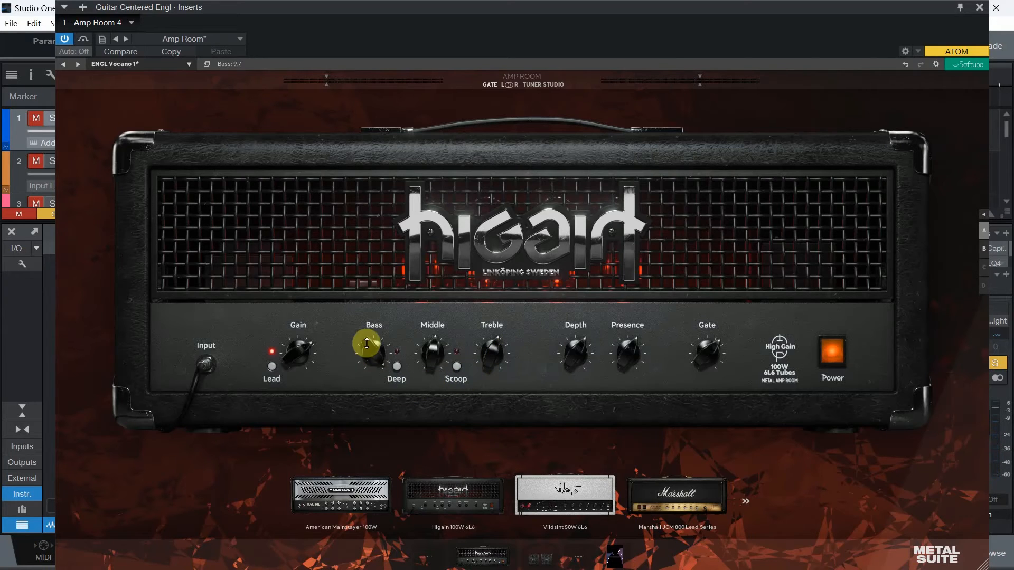
Step: Lower the Higain amp's Bass, try the Gate at 10.0, and set the Gate to 4.0
{"action": "left_click_drag", "start_coordinate": [368, 343], "coordinate": [390, 375]}
{"action": "left_click_drag", "start_coordinate": [738, 348], "coordinate": [731, 331]}
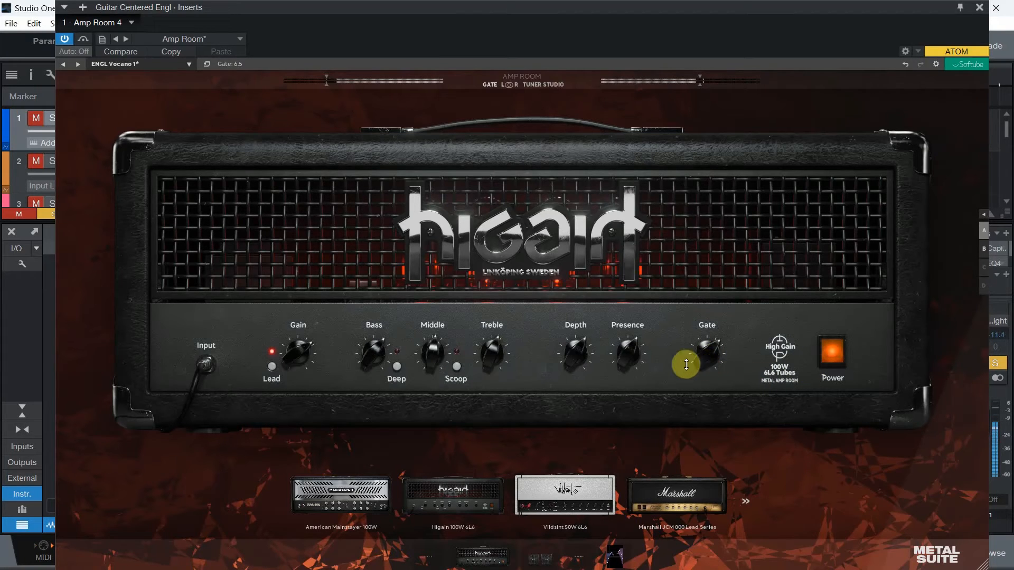
{"action": "left_click_drag", "start_coordinate": [696, 366], "coordinate": [701, 335]}
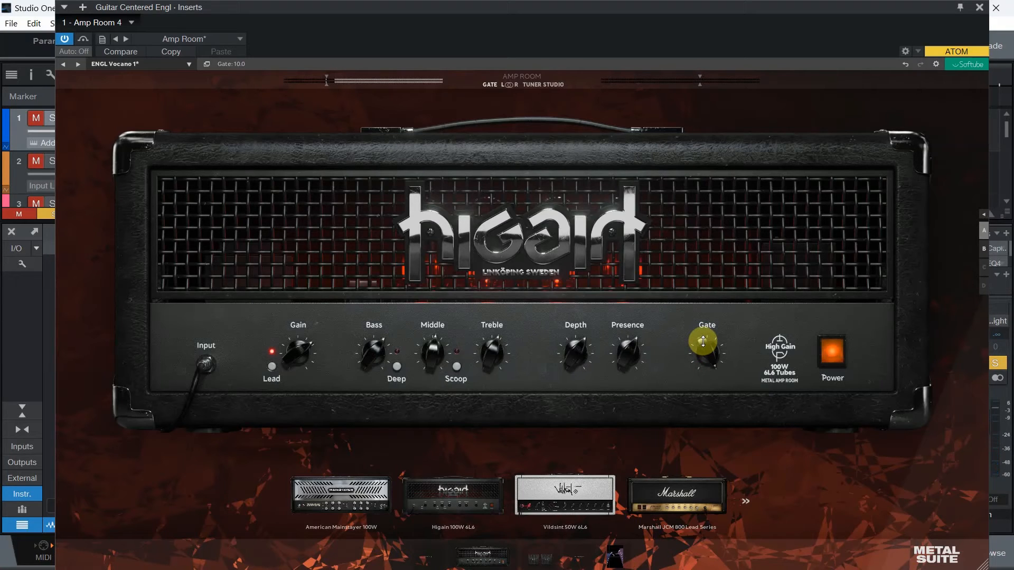
{"action": "left_click_drag", "start_coordinate": [703, 343], "coordinate": [694, 383]}
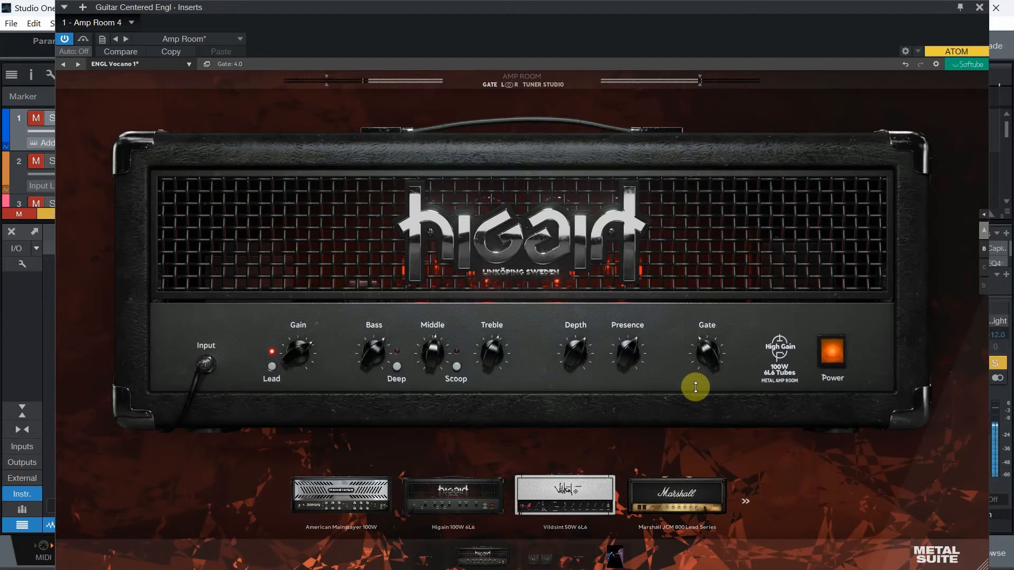
{"action": "left_click_drag", "start_coordinate": [696, 392], "coordinate": [696, 391]}
{"action": "left_click_drag", "start_coordinate": [695, 353], "coordinate": [698, 359]}
Step: Adjust the Higain amp's Presence and Treble, with Depth at 6.1 and Middle at 5.4
{"action": "mouse_move", "coordinate": [629, 356]}
{"action": "left_mouse_down"}
{"action": "mouse_move", "coordinate": [618, 333]}
{"action": "mouse_move", "coordinate": [617, 362]}
{"action": "left_mouse_up"}
{"action": "left_click_drag", "start_coordinate": [620, 355], "coordinate": [569, 352]}
{"action": "left_click_drag", "start_coordinate": [565, 350], "coordinate": [563, 362]}
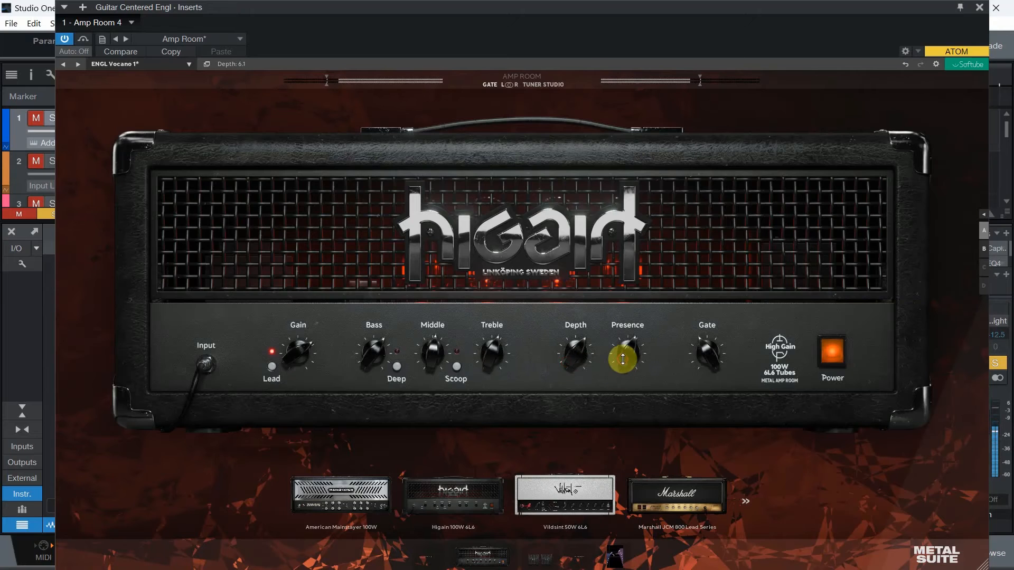
{"action": "left_click_drag", "start_coordinate": [493, 355], "coordinate": [464, 379]}
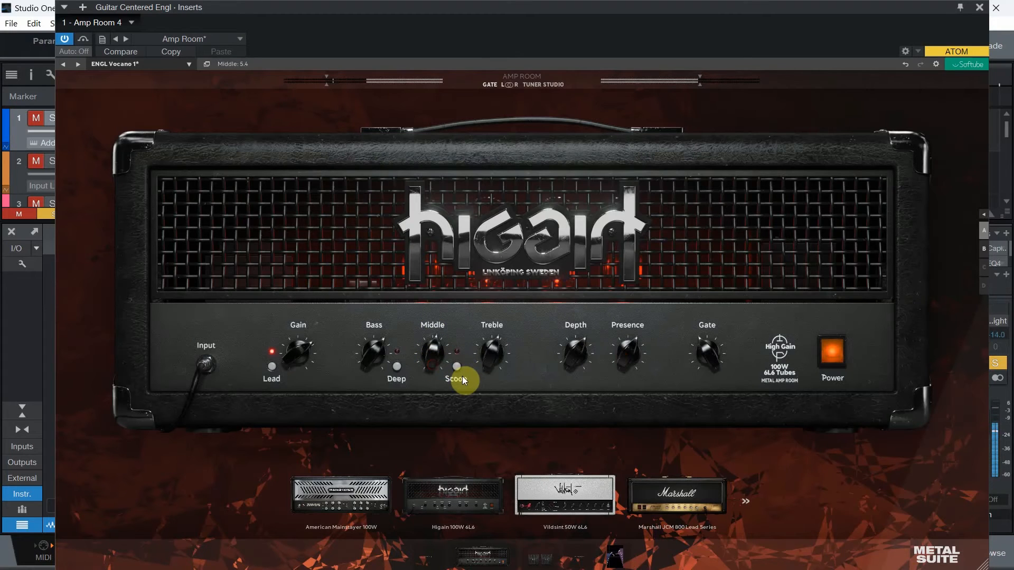
Step: Try the Scoop and Deep switches on the Higain amp while adjusting Middle, switch both off, and check the Gain
{"action": "left_click", "coordinate": [457, 369]}
{"action": "left_click", "coordinate": [398, 369]}
{"action": "mouse_move", "coordinate": [434, 361]}
{"action": "left_mouse_down"}
{"action": "mouse_move", "coordinate": [433, 348]}
{"action": "mouse_move", "coordinate": [421, 385]}
{"action": "mouse_move", "coordinate": [421, 369]}
{"action": "left_mouse_up"}
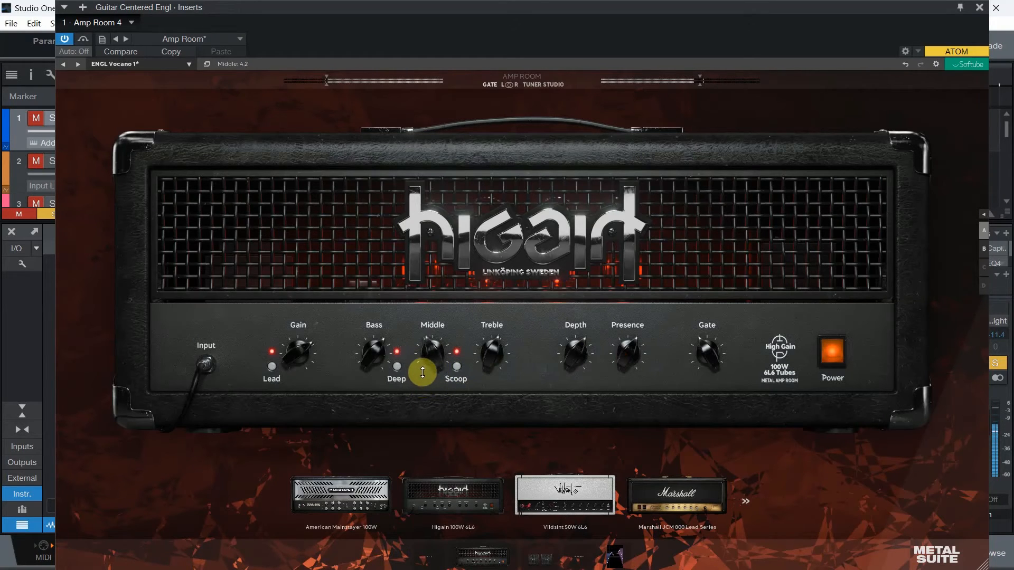
{"action": "left_click", "coordinate": [454, 371]}
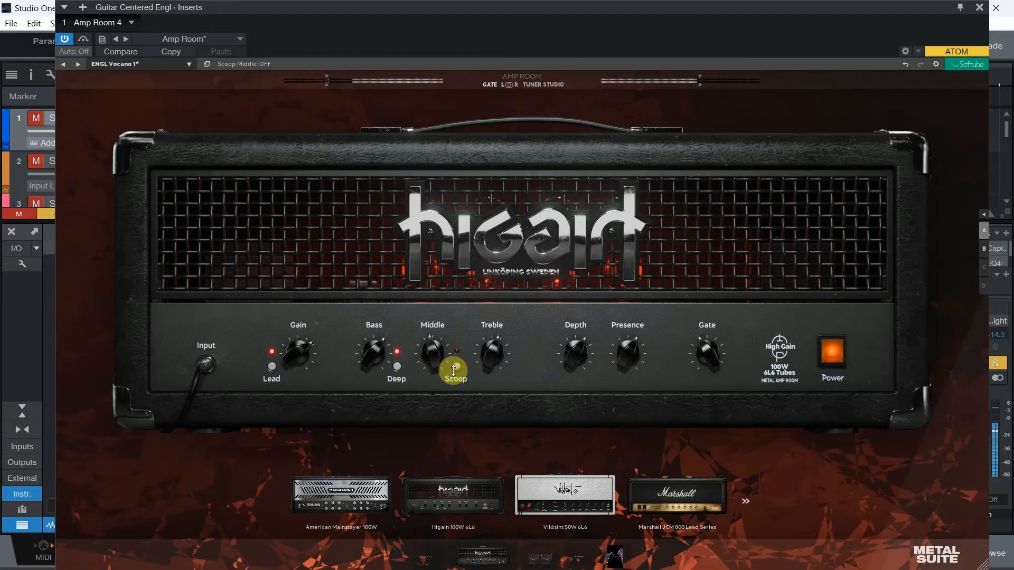
{"action": "left_click", "coordinate": [396, 372]}
{"action": "mouse_move", "coordinate": [294, 354]}
{"action": "left_mouse_down"}
{"action": "mouse_move", "coordinate": [293, 362]}
{"action": "mouse_move", "coordinate": [294, 352]}
{"action": "left_mouse_up"}
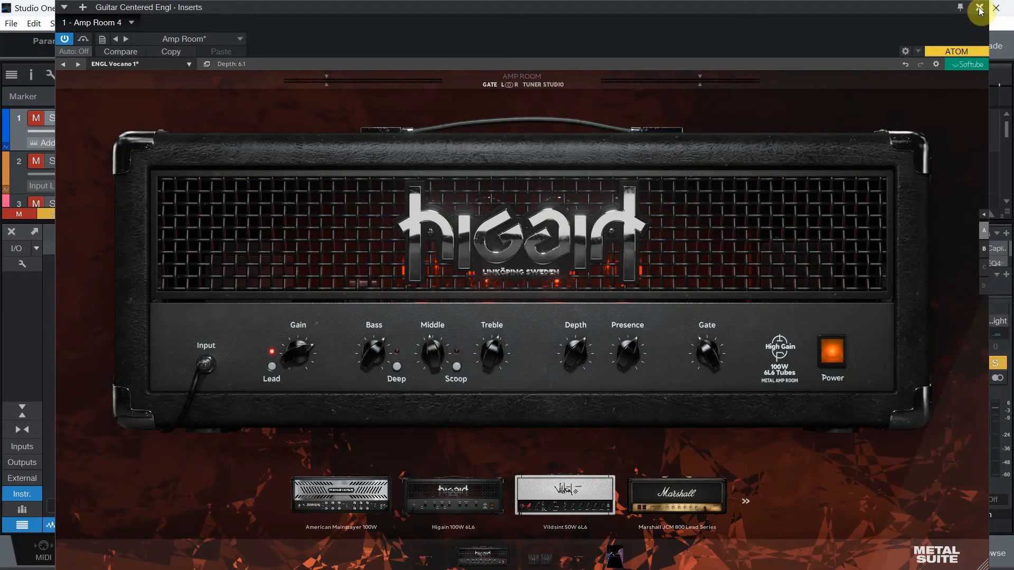
Step: Examine the cabinet and Post-FX sections of Amp Room 4, and close the plug-in and the mixer
{"action": "left_click", "coordinate": [541, 559]}
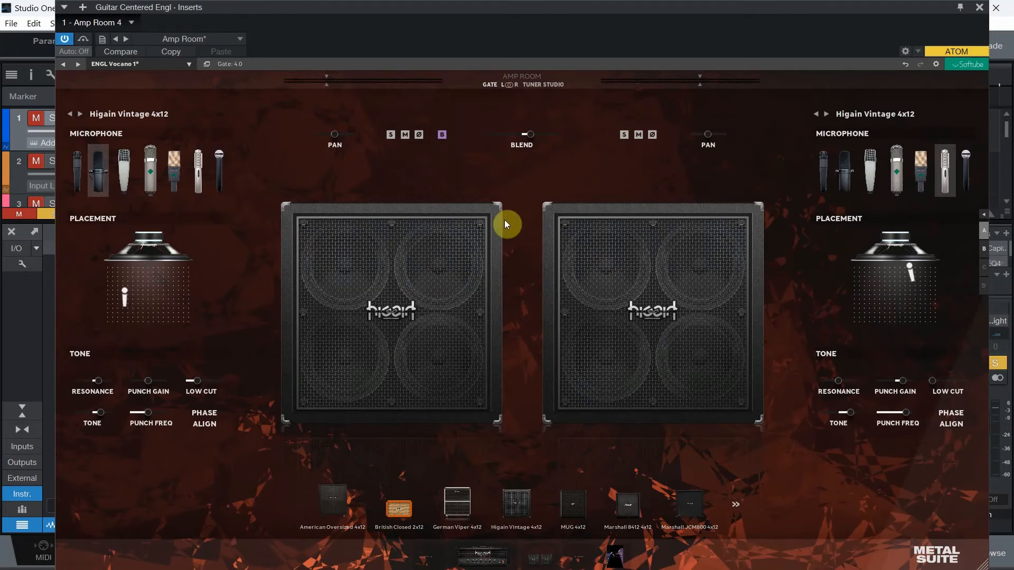
{"action": "left_click", "coordinate": [588, 555]}
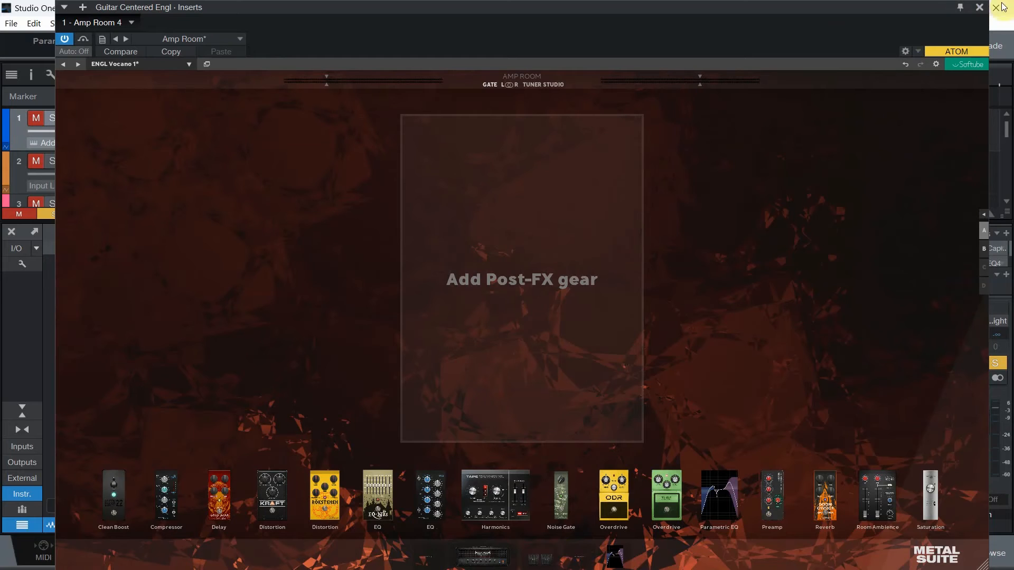
{"action": "left_click", "coordinate": [980, 7]}
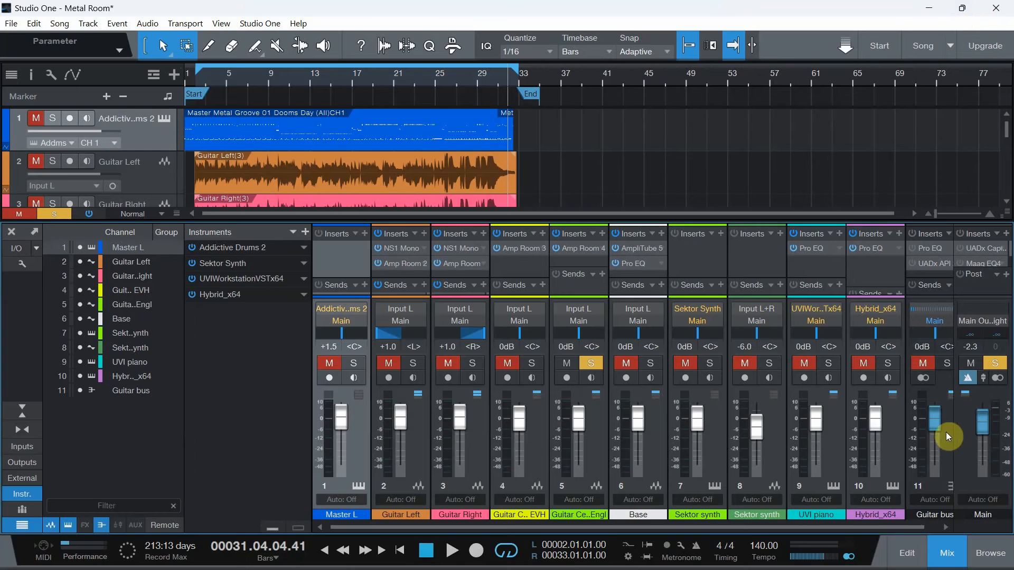
{"action": "left_click", "coordinate": [947, 553]}
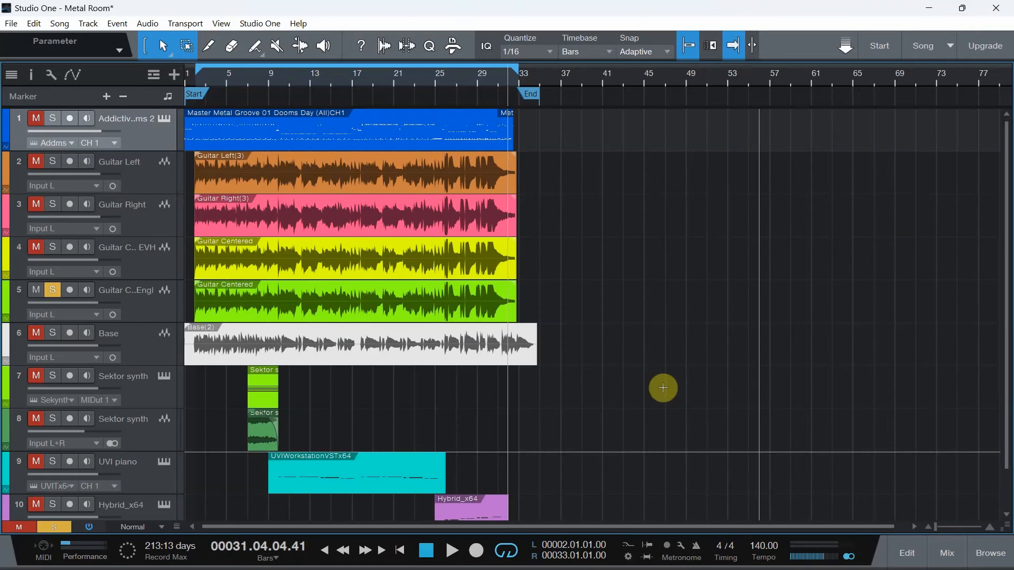
Step: Solo the Guitar Centered EVH track instead of the Engl track and open its Amp Room 3 editor, with the mixer closed
{"action": "left_click", "coordinate": [52, 247]}
{"action": "left_click", "coordinate": [53, 290]}
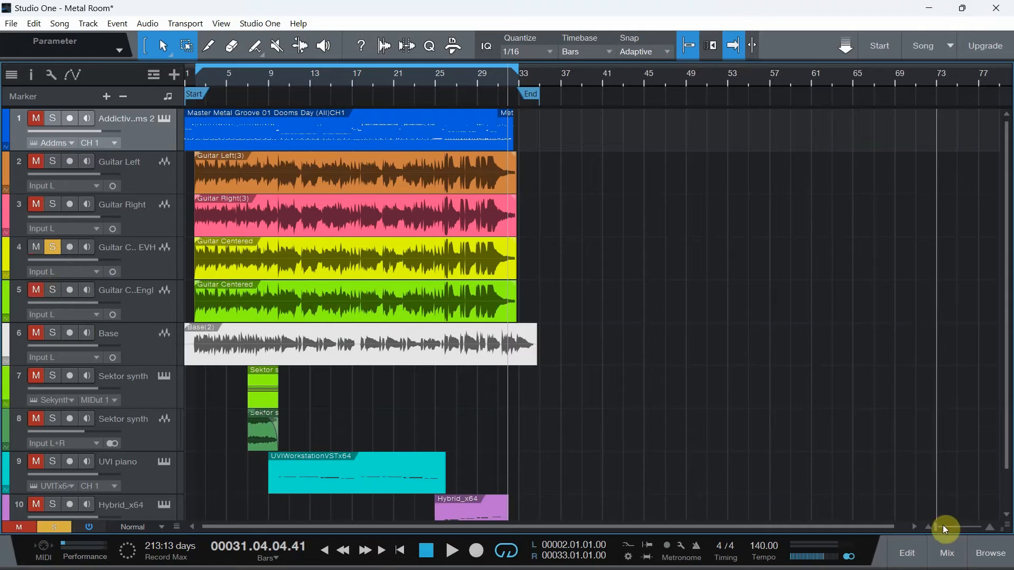
{"action": "left_click", "coordinate": [947, 553]}
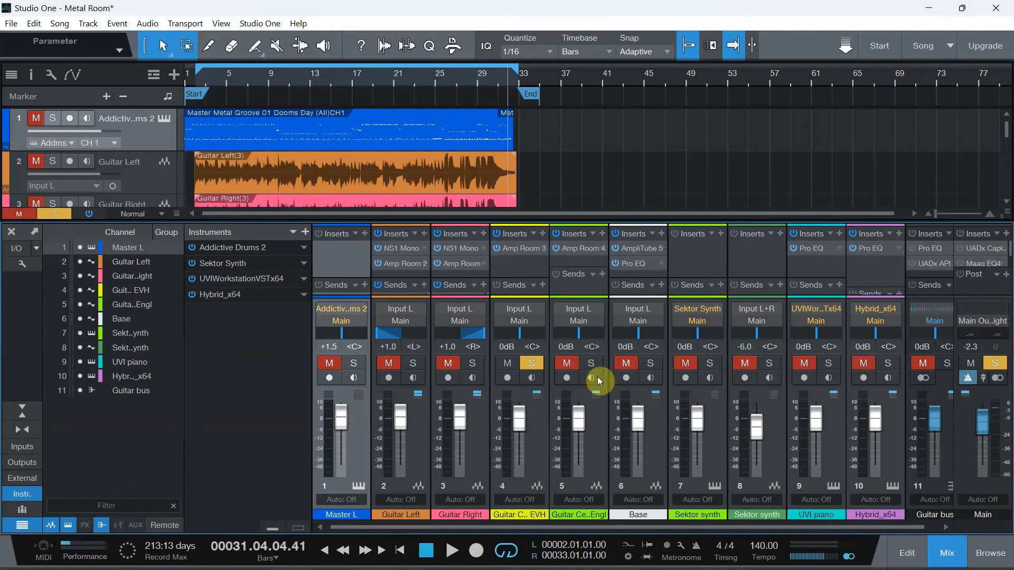
{"action": "left_click", "coordinate": [543, 249]}
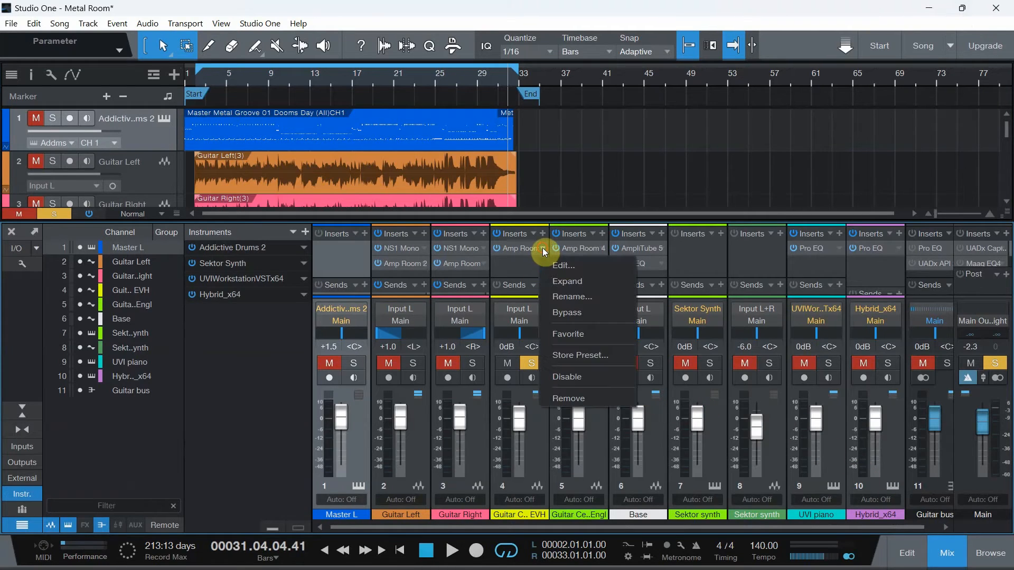
{"action": "left_click", "coordinate": [562, 268]}
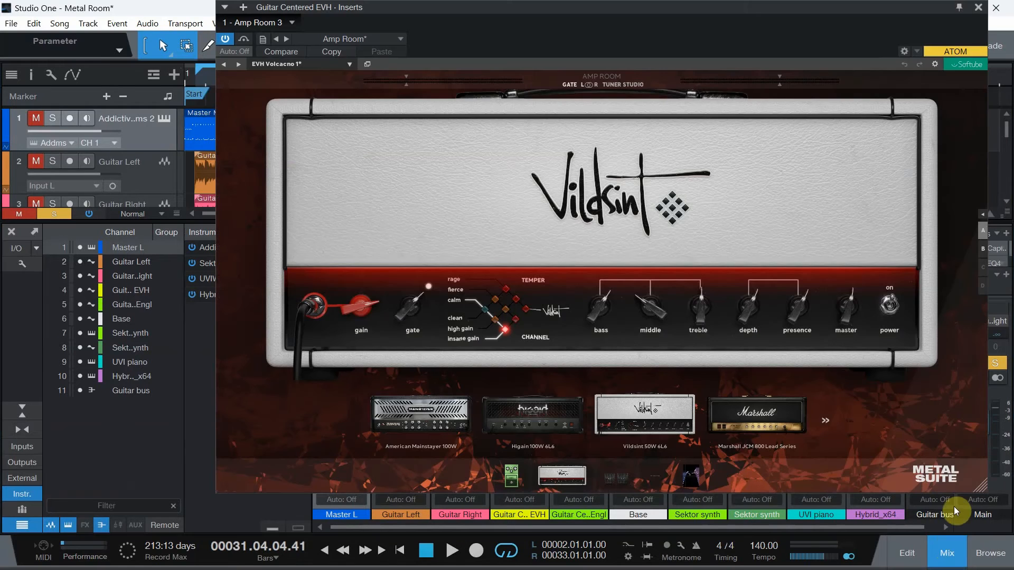
{"action": "left_click", "coordinate": [947, 552]}
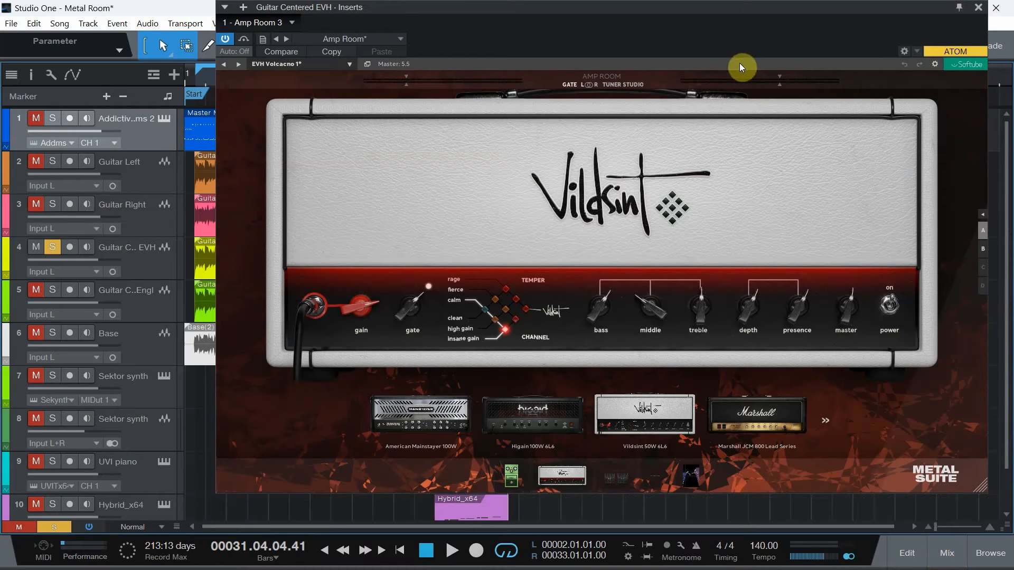
{"action": "left_click_drag", "start_coordinate": [728, 11], "coordinate": [682, 11]}
Step: Examine the EVH preset's Tube overdrive pedal and Higain Vintage 4x12 cabinets, and return to the Vildsint amp head
{"action": "left_click", "coordinate": [654, 316]}
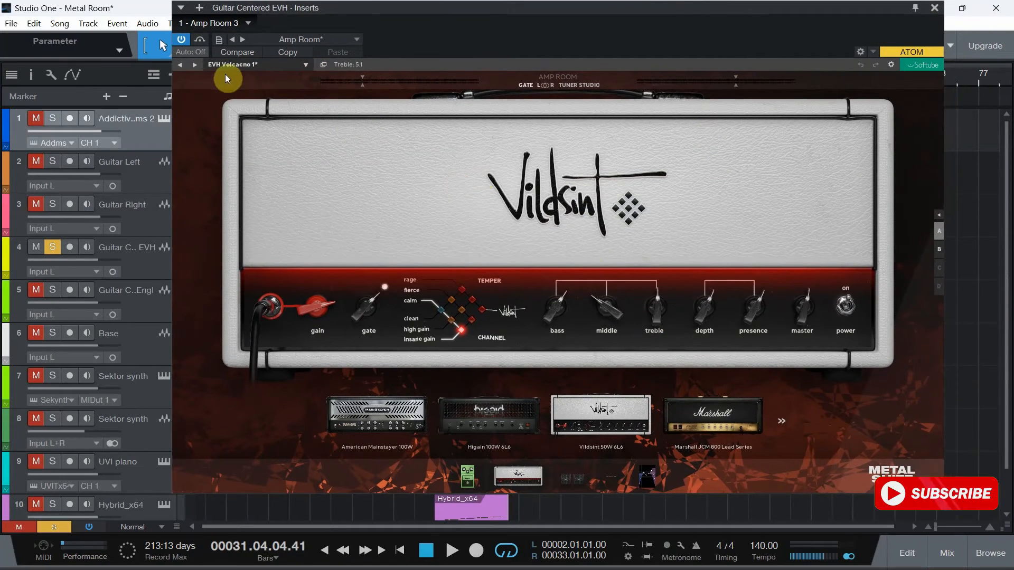
{"action": "left_click", "coordinate": [471, 479]}
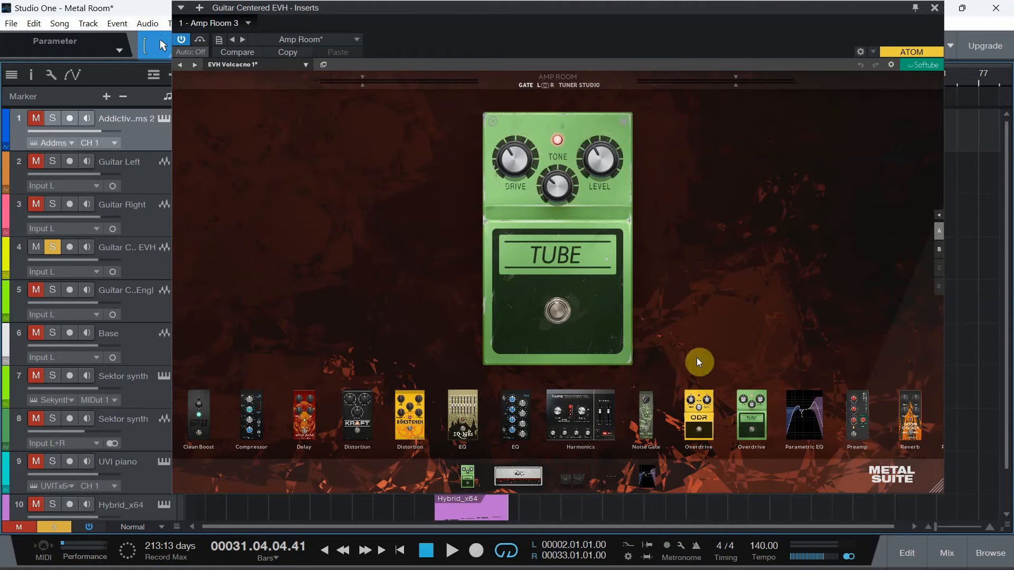
{"action": "left_click", "coordinate": [572, 477]}
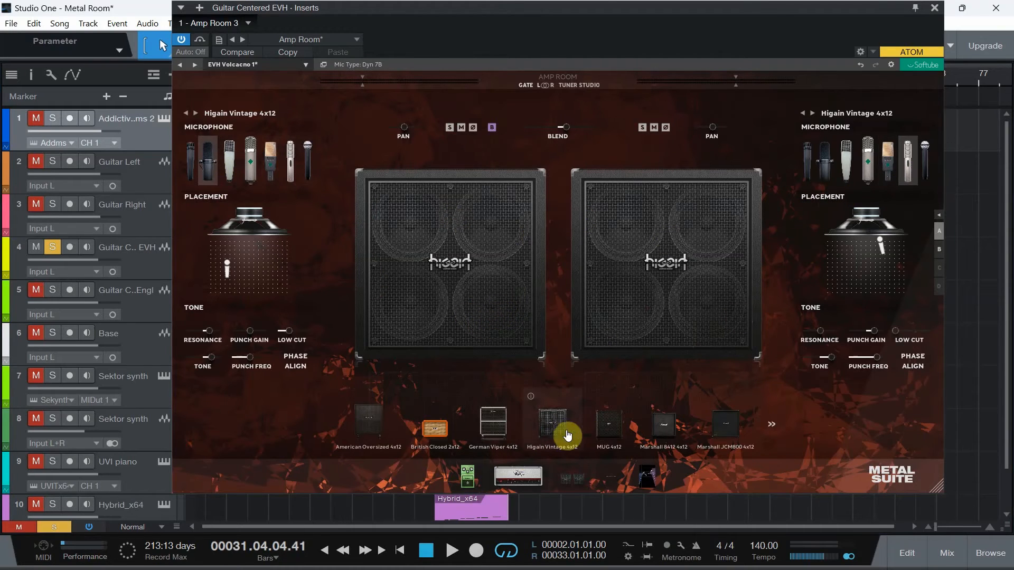
{"action": "left_click", "coordinate": [540, 467]}
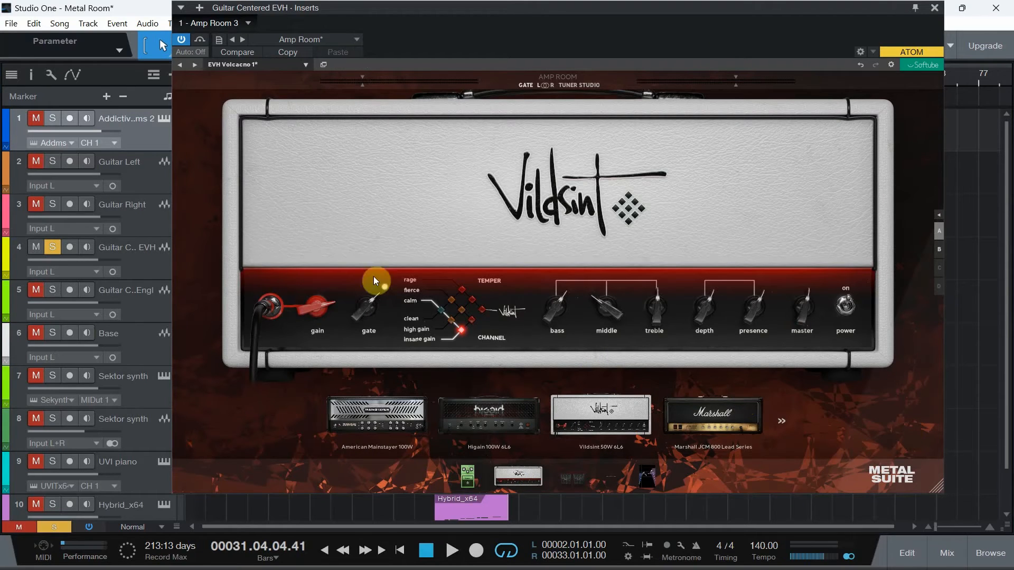
Step: During soloed playback, raise the Vildsint amp's Gain, set its Master to 7.7 and lower its Gate
{"action": "key", "text": "space"}
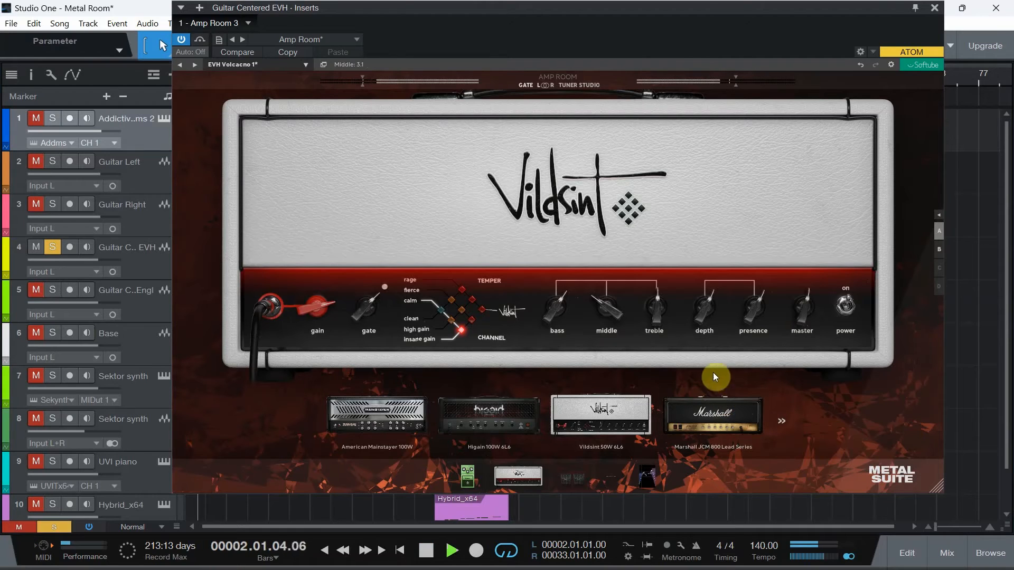
{"action": "left_click_drag", "start_coordinate": [333, 321], "coordinate": [304, 302]}
{"action": "left_click_drag", "start_coordinate": [793, 321], "coordinate": [797, 289]}
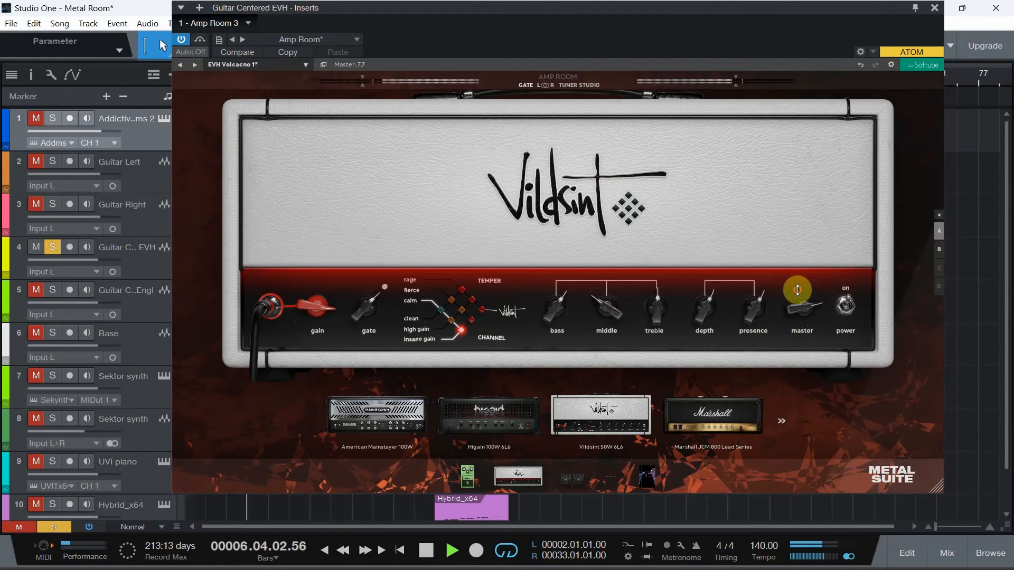
{"action": "left_click_drag", "start_coordinate": [356, 304], "coordinate": [369, 333]}
{"action": "key", "text": "space"}
{"action": "key", "text": "space"}
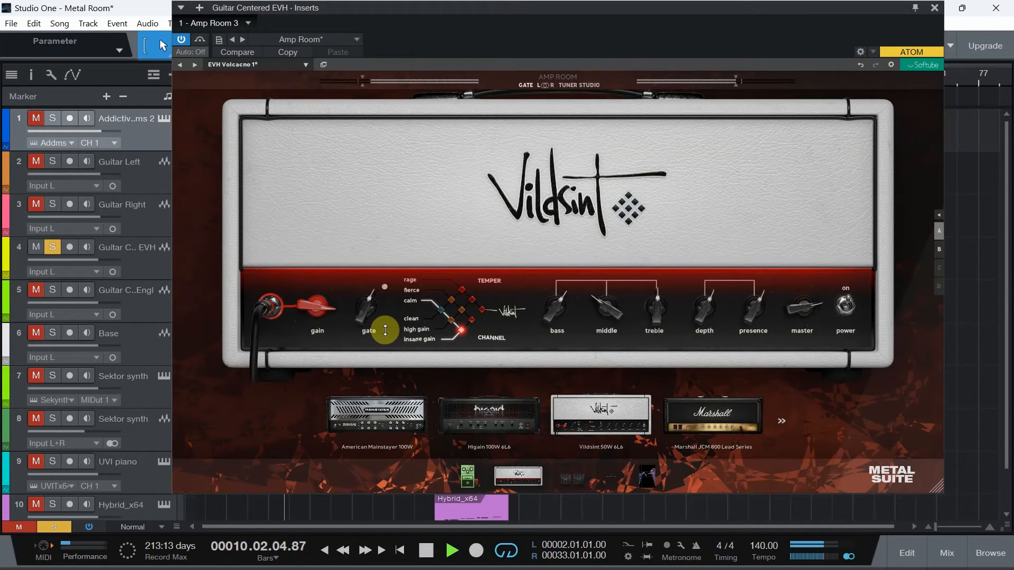
Step: Audition the Vildsint amp's Rage, Calm and Fierce tempers across the Clean, High Gain and Insane Gain channels, and return to Calm with Insane Gain
{"action": "key", "text": "space"}
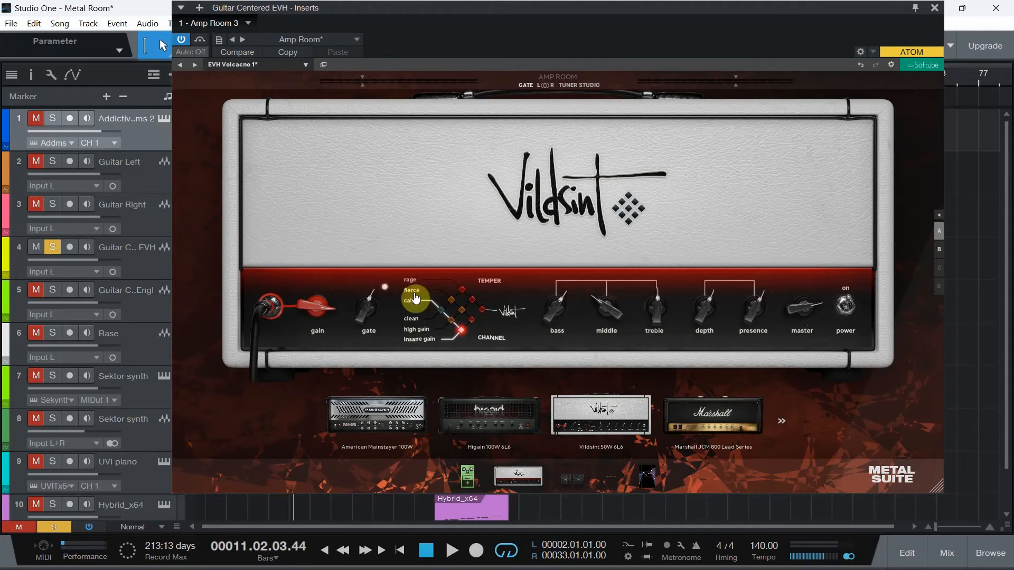
{"action": "key", "text": "space"}
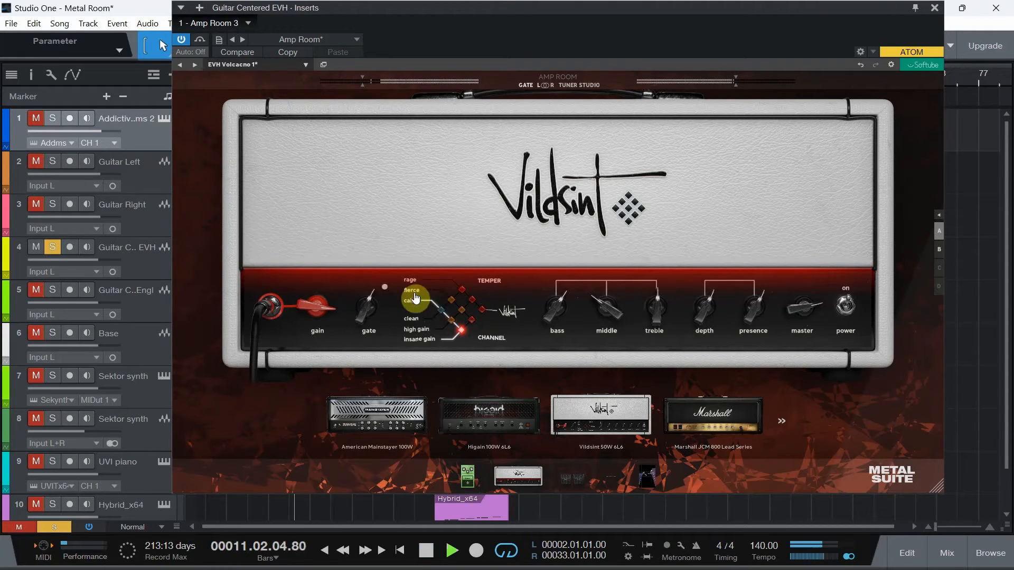
{"action": "left_click", "coordinate": [461, 294]}
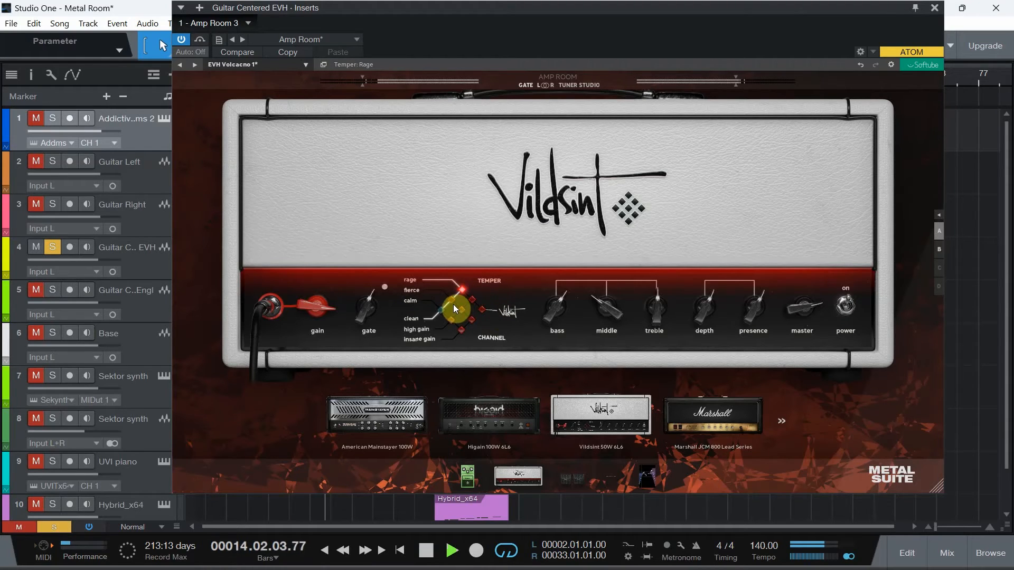
{"action": "left_click", "coordinate": [452, 301]}
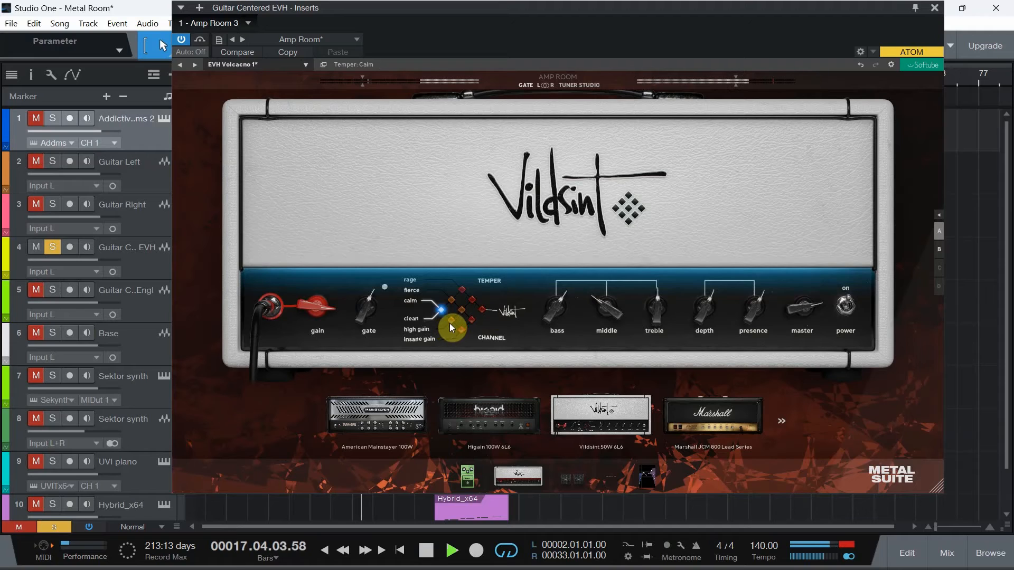
{"action": "left_click", "coordinate": [451, 324]}
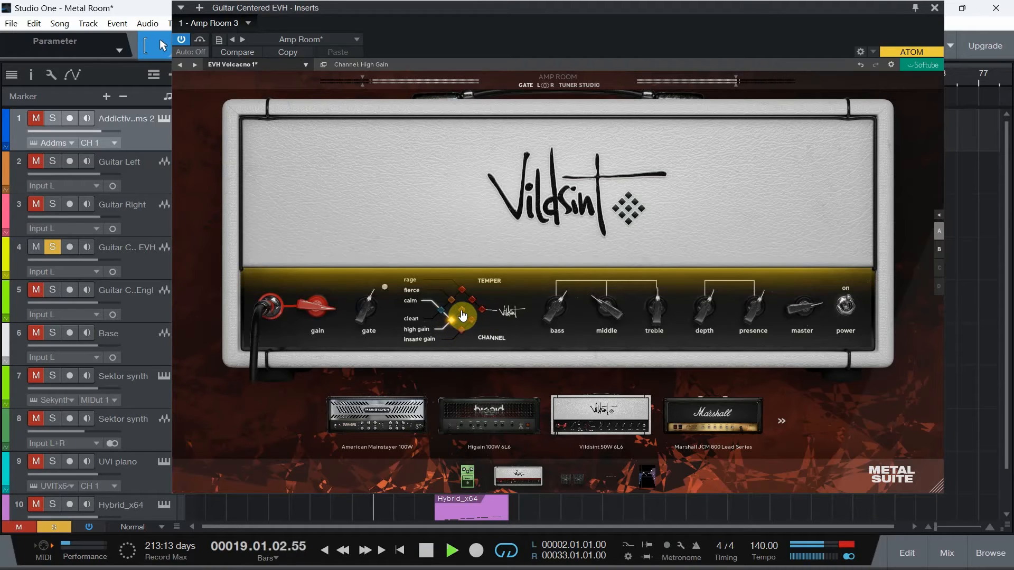
{"action": "left_click", "coordinate": [463, 313]}
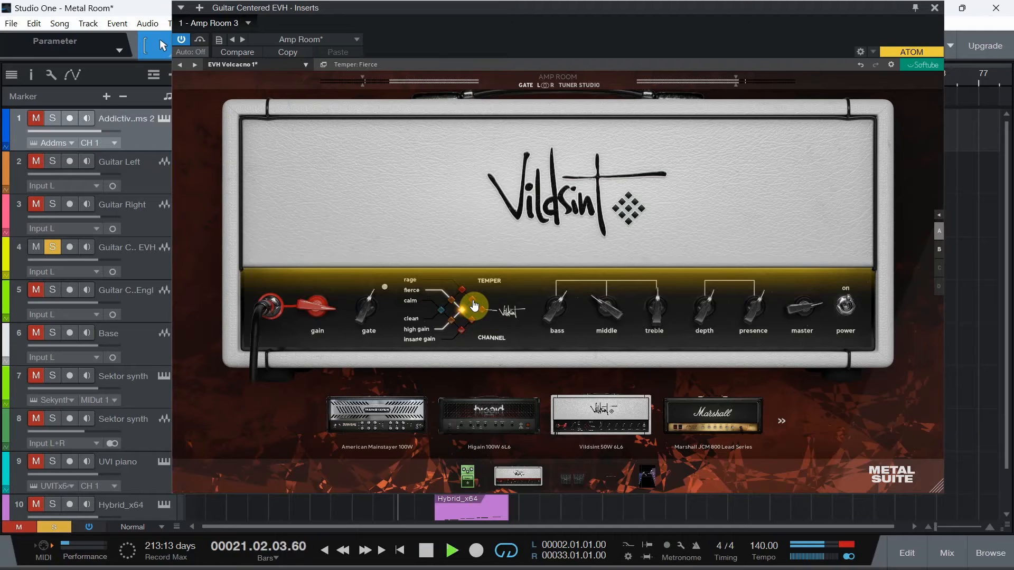
{"action": "left_click", "coordinate": [472, 301]}
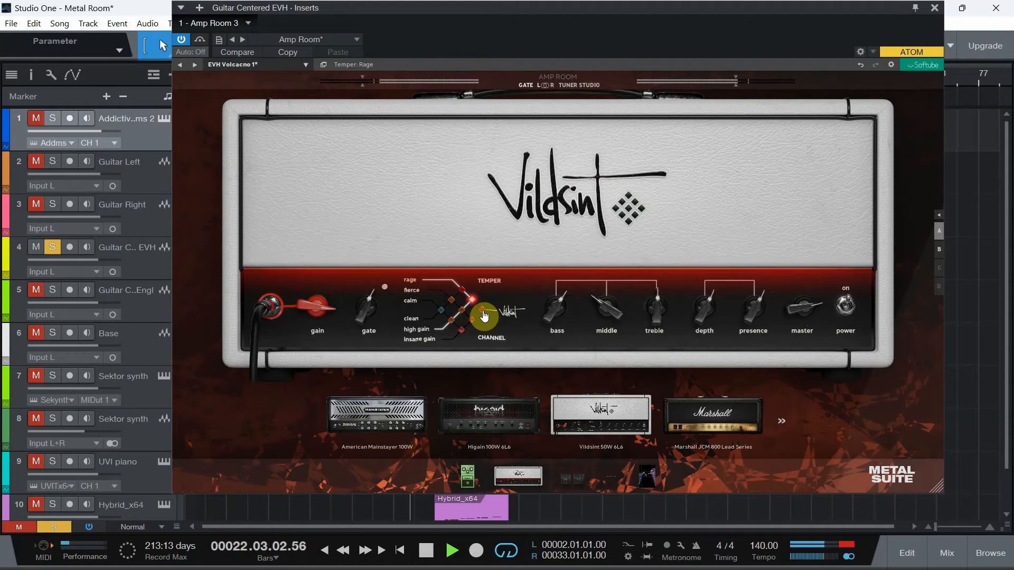
{"action": "left_click", "coordinate": [484, 321]}
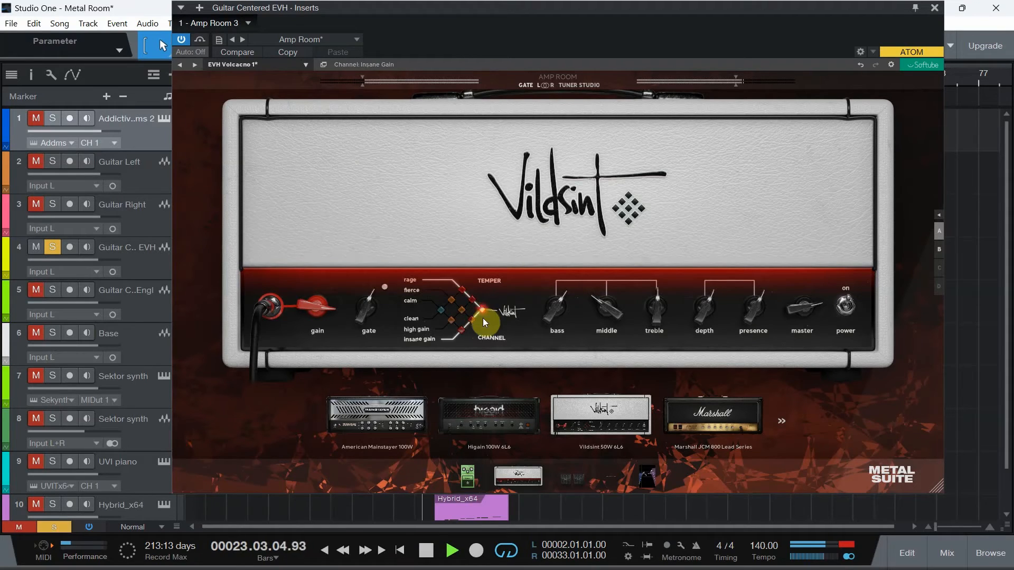
{"action": "left_click", "coordinate": [462, 330]}
{"action": "left_click", "coordinate": [461, 331]}
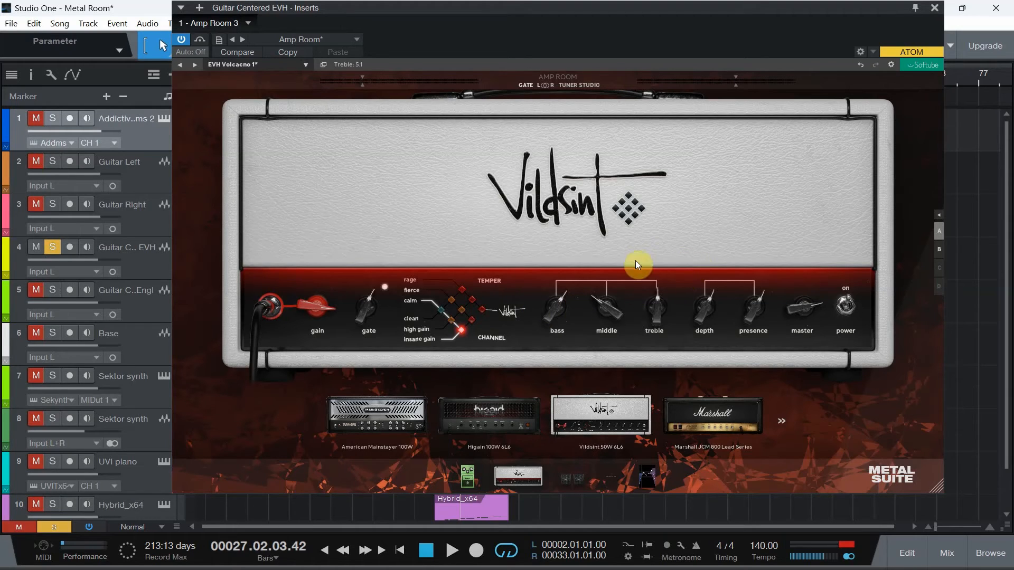
Step: Raise the Vildsint amp's Middle, set Treble to 7.6 and set Bass to 6.7 during playback
{"action": "left_click_drag", "start_coordinate": [544, 334], "coordinate": [550, 283]}
{"action": "left_click_drag", "start_coordinate": [607, 328], "coordinate": [602, 218]}
{"action": "left_click_drag", "start_coordinate": [659, 331], "coordinate": [649, 284]}
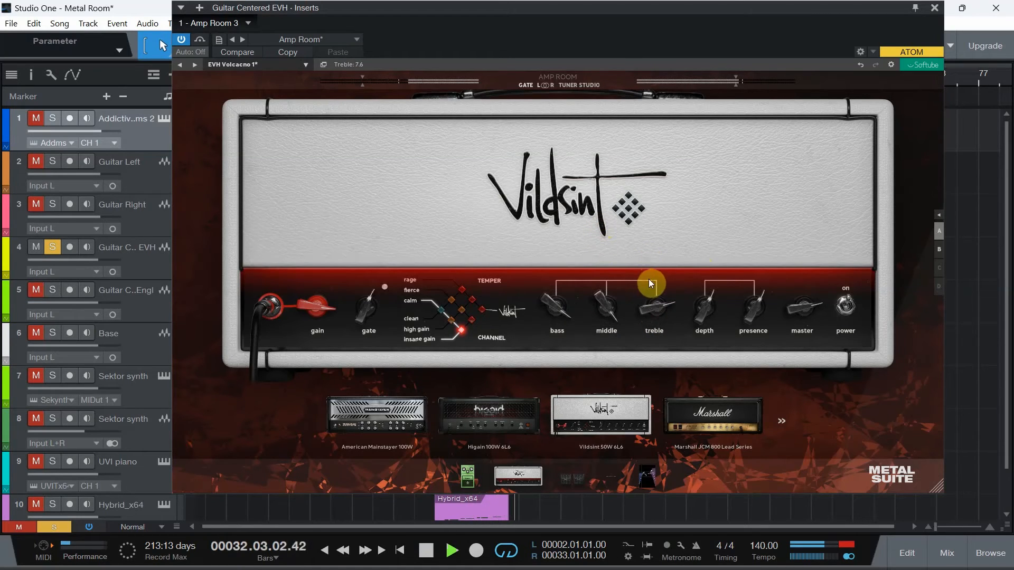
{"action": "left_click_drag", "start_coordinate": [565, 338], "coordinate": [550, 324]}
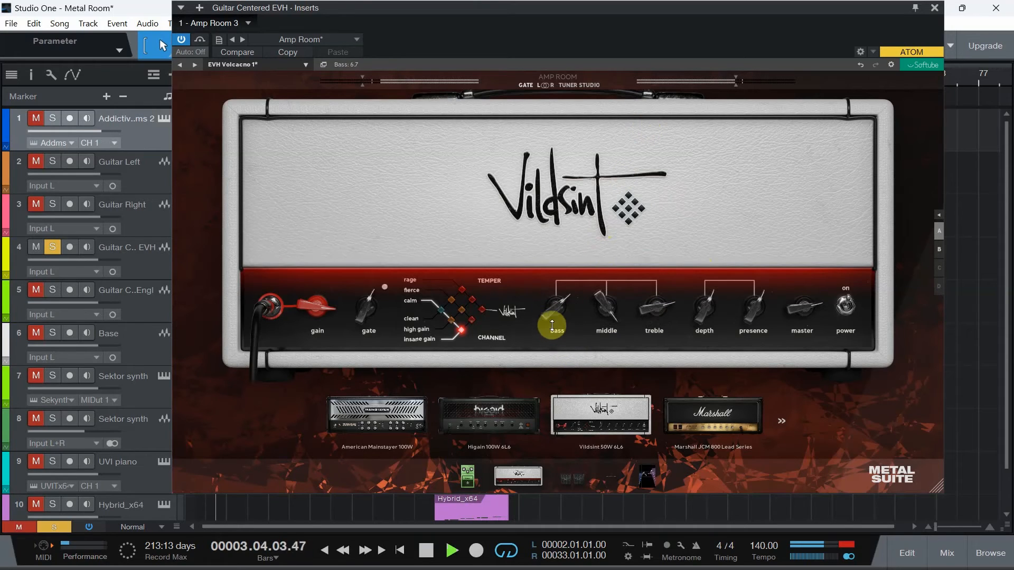
Step: Lower the Vildsint amp's Treble, Depth and Master, try Middle at 7.2, and set Middle to 4.7
{"action": "left_click_drag", "start_coordinate": [650, 308], "coordinate": [692, 278]}
{"action": "left_click_drag", "start_coordinate": [767, 329], "coordinate": [795, 321]}
{"action": "left_click_drag", "start_coordinate": [650, 301], "coordinate": [606, 324]}
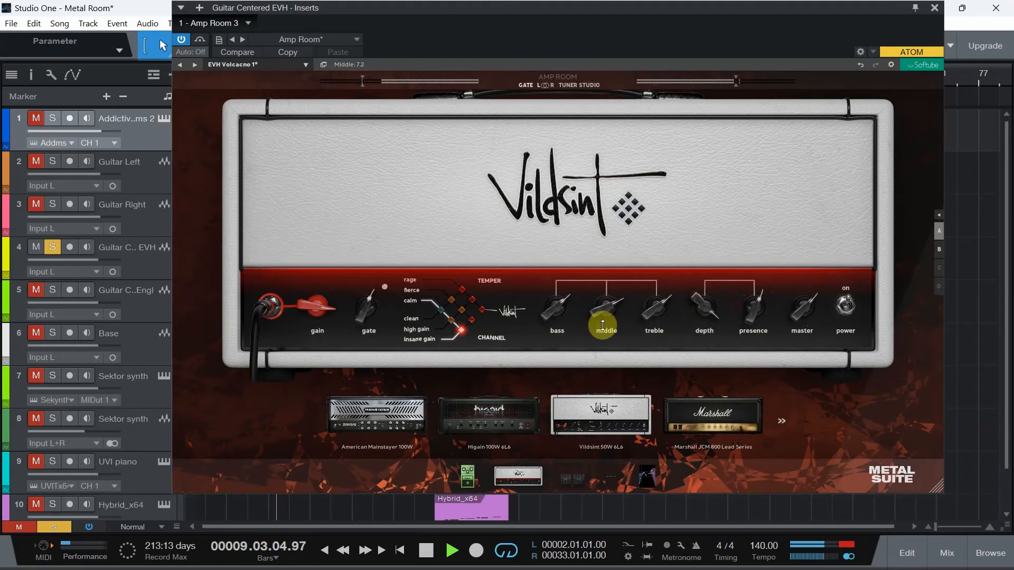
{"action": "left_click_drag", "start_coordinate": [551, 308], "coordinate": [590, 308]}
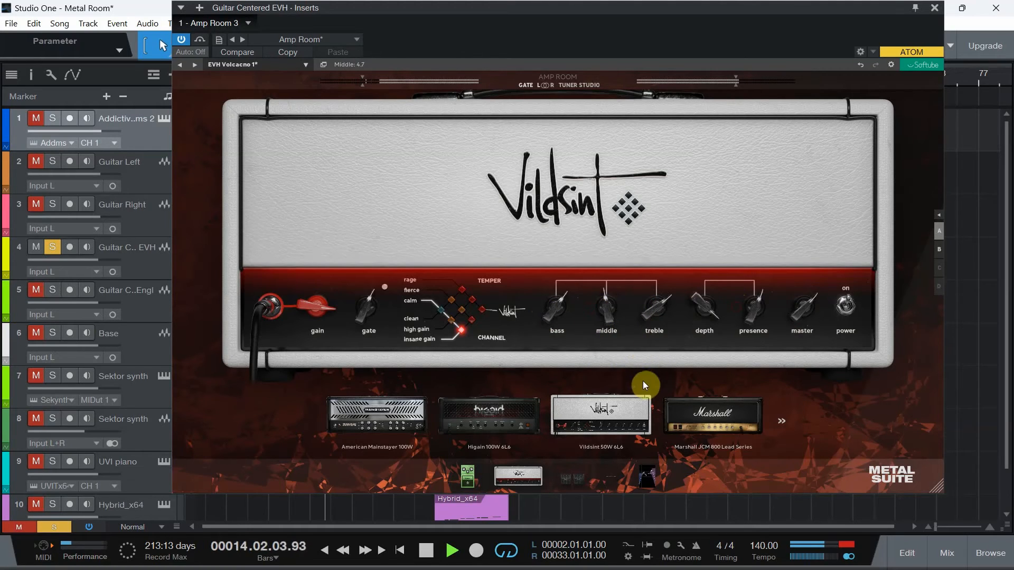
Step: Stop playback and replace the two Higain Vintage cabinets with a Marshall 8412 4x12 and a Marshall JCM800 Lead 4x12
{"action": "left_click", "coordinate": [572, 479]}
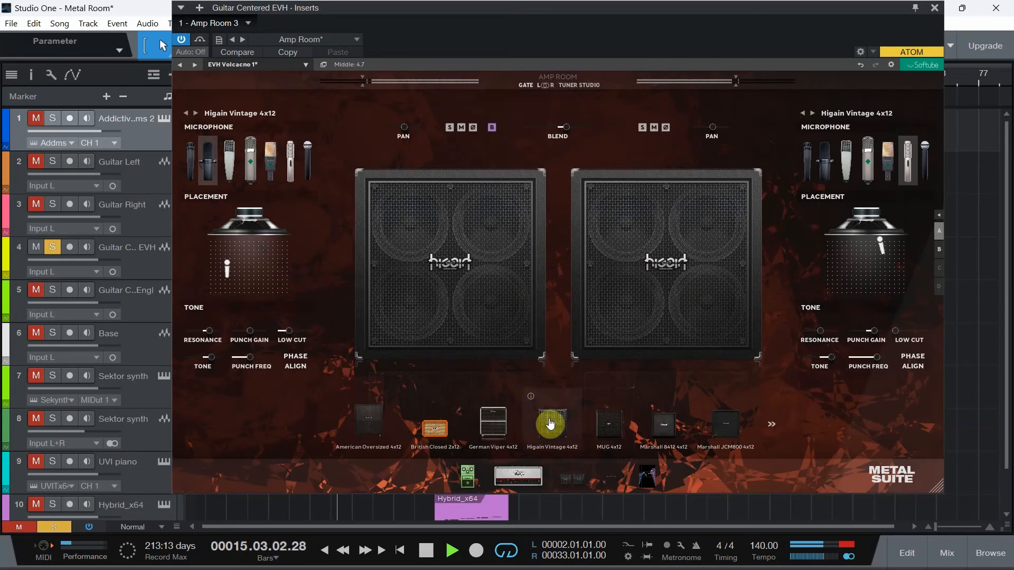
{"action": "key", "text": "space"}
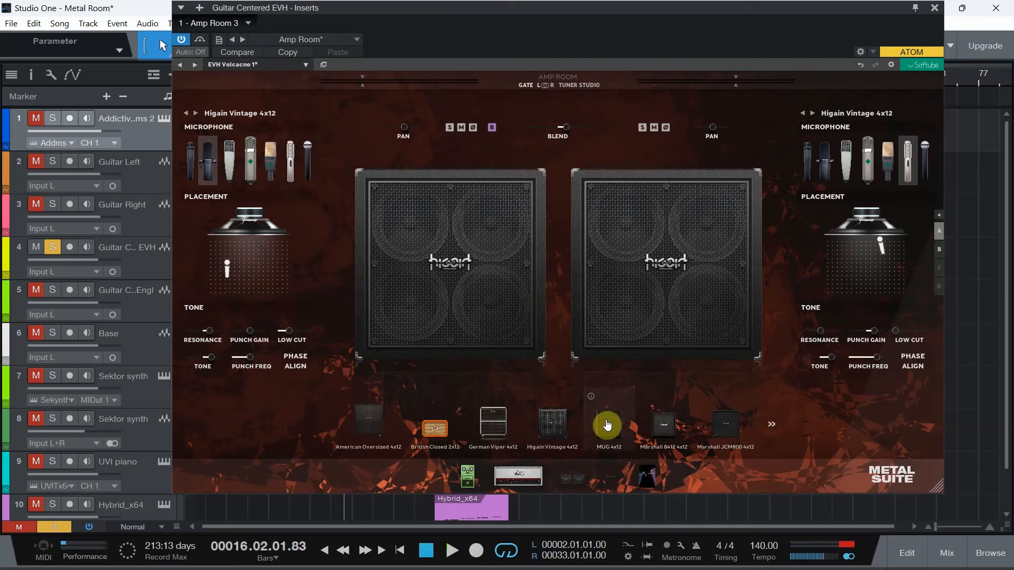
{"action": "left_click_drag", "start_coordinate": [664, 428], "coordinate": [472, 209]}
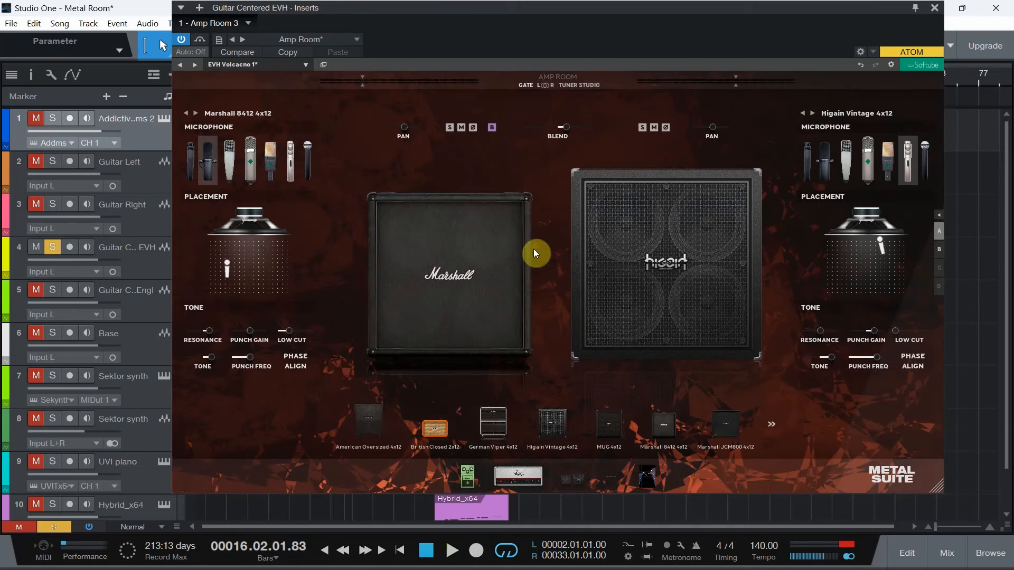
{"action": "left_click_drag", "start_coordinate": [733, 414], "coordinate": [725, 236]}
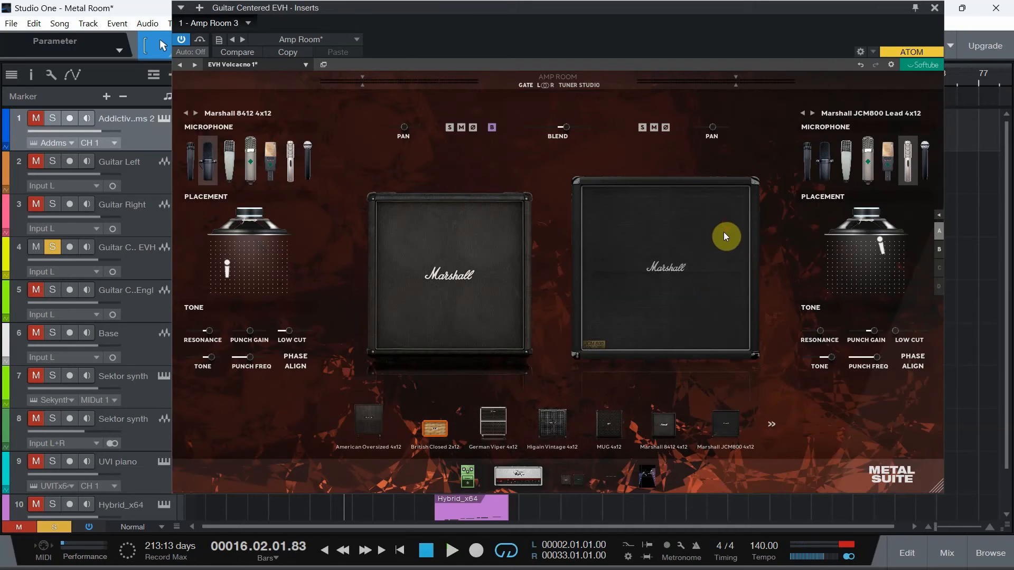
Step: Listen to the two Marshall cabinets and audition the Dyn 57 microphone on the Marshall 8412 4x12 cabinet
{"action": "key", "text": "space"}
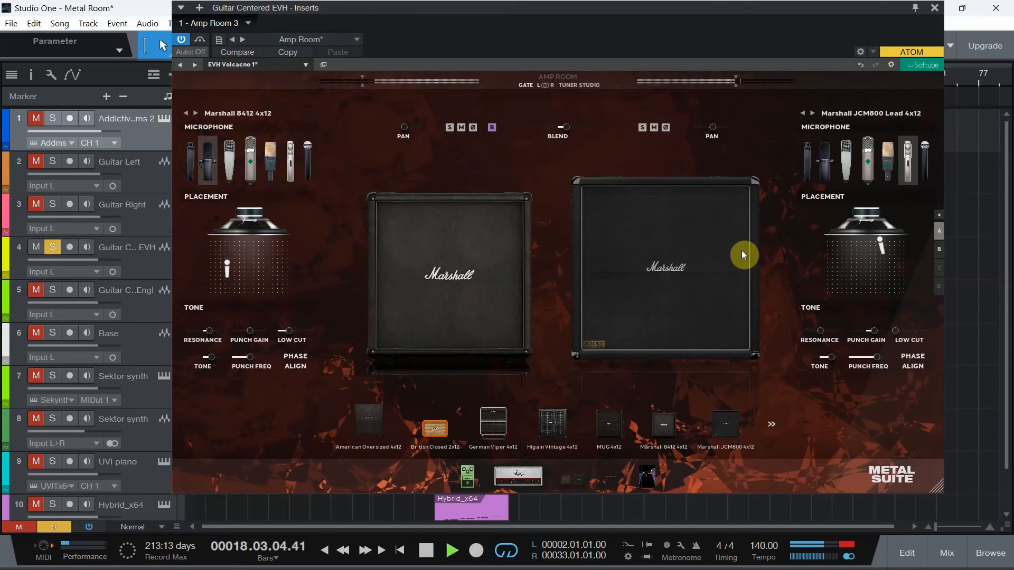
{"action": "key", "text": "space"}
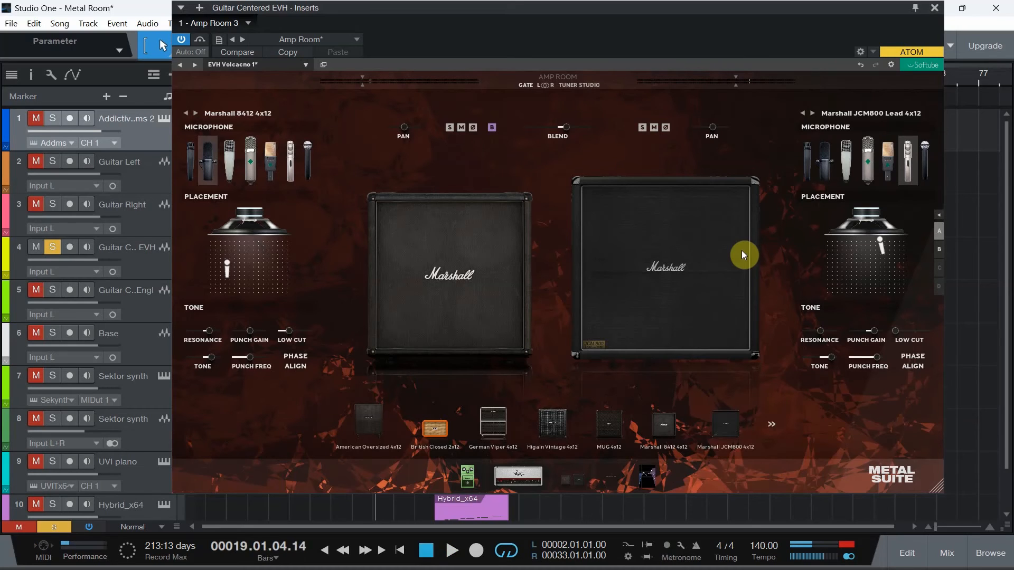
{"action": "key", "text": "space"}
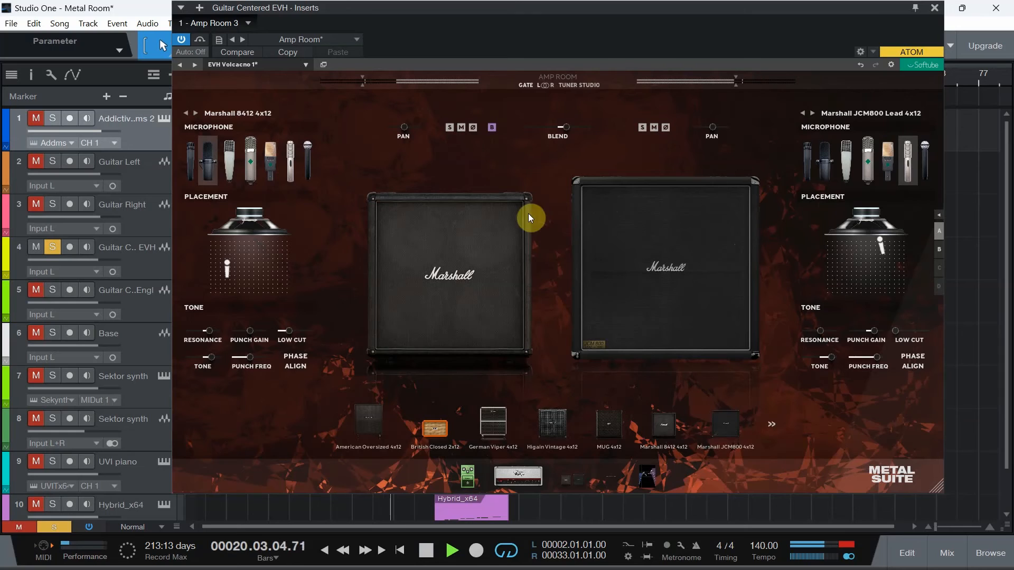
{"action": "key", "text": "space"}
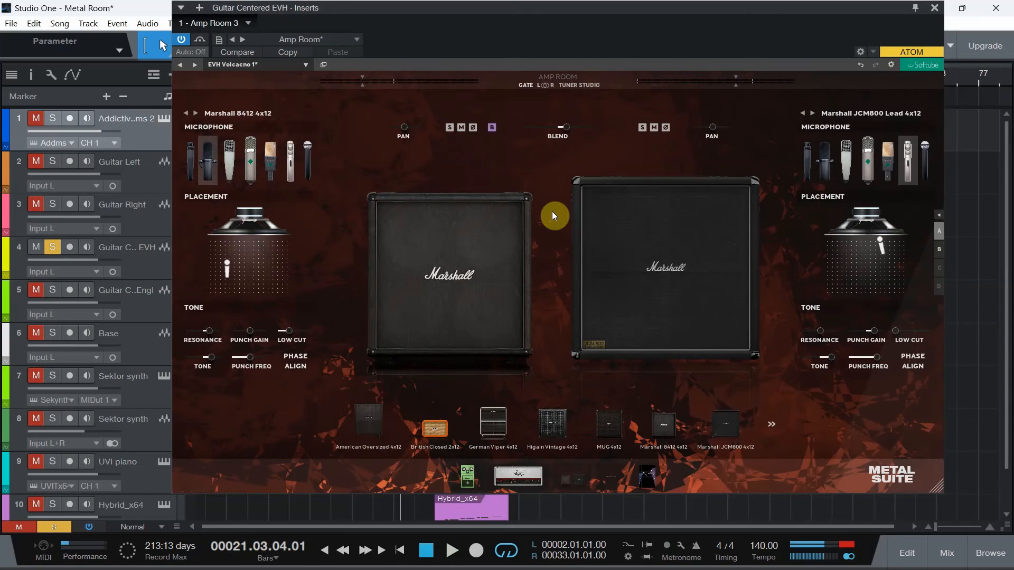
{"action": "left_click", "coordinate": [190, 169]}
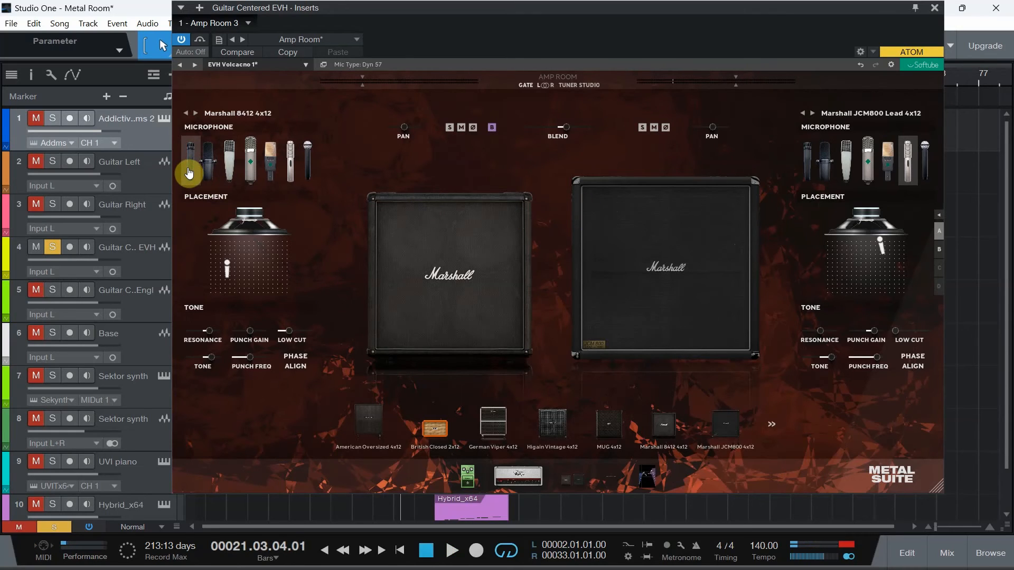
{"action": "key", "text": "space"}
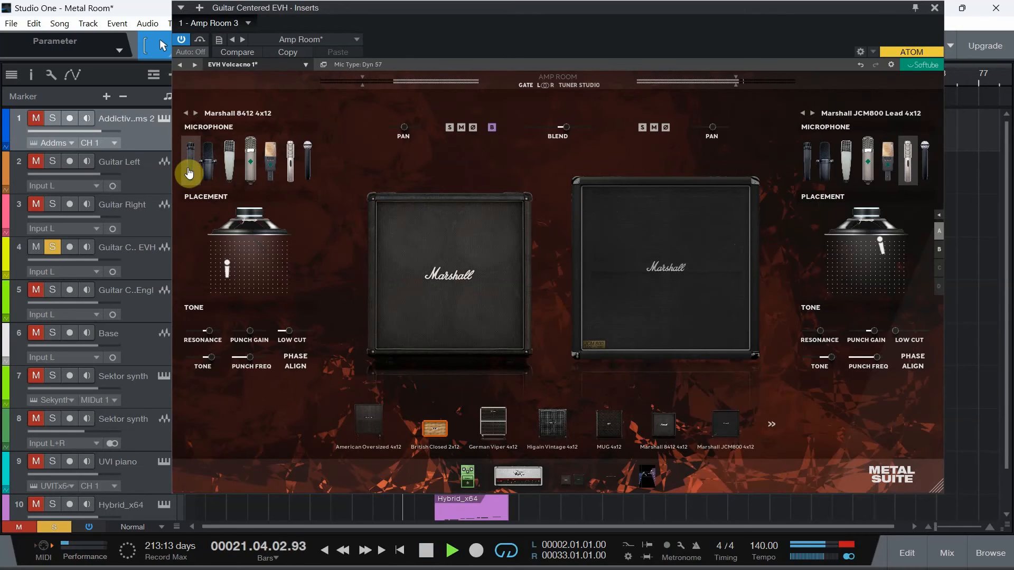
Step: Audition the Dyn 57 microphone on the Marshall JCM800 Lead 4x12 and the Dyn 421 on the Marshall 8412 4x12
{"action": "left_click", "coordinate": [803, 166]}
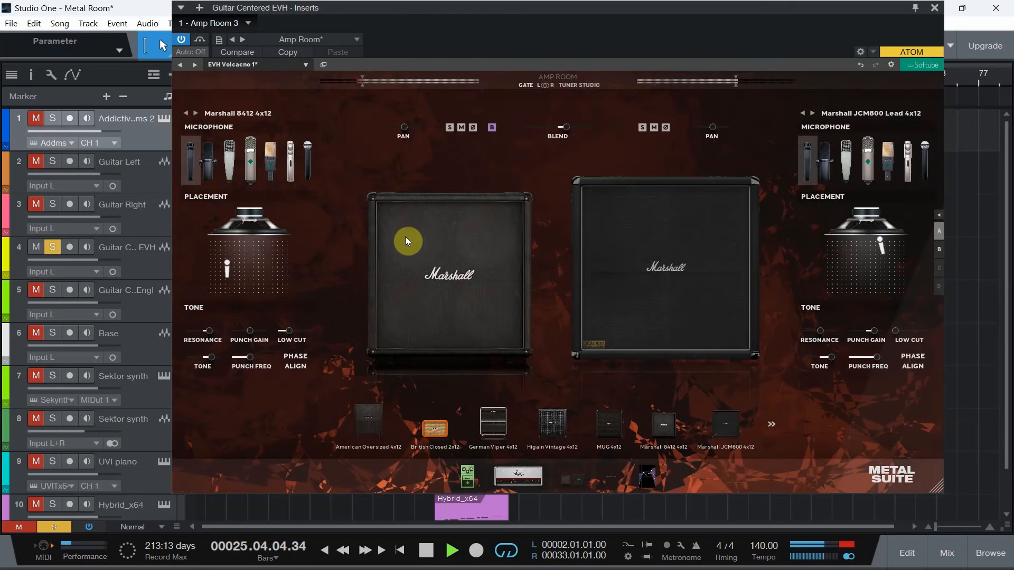
{"action": "key", "text": "space"}
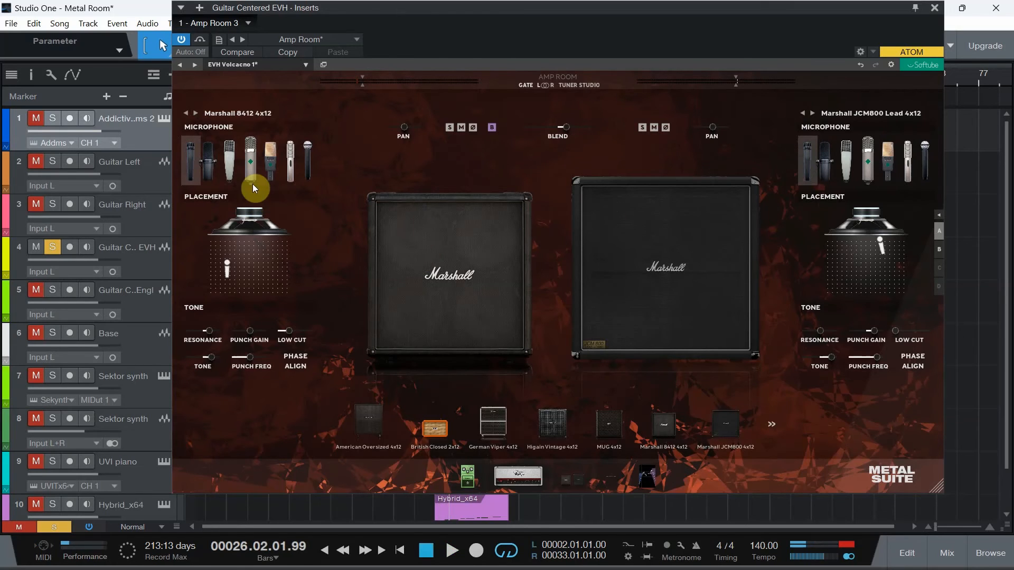
{"action": "left_click", "coordinate": [230, 162]}
{"action": "key", "text": "space"}
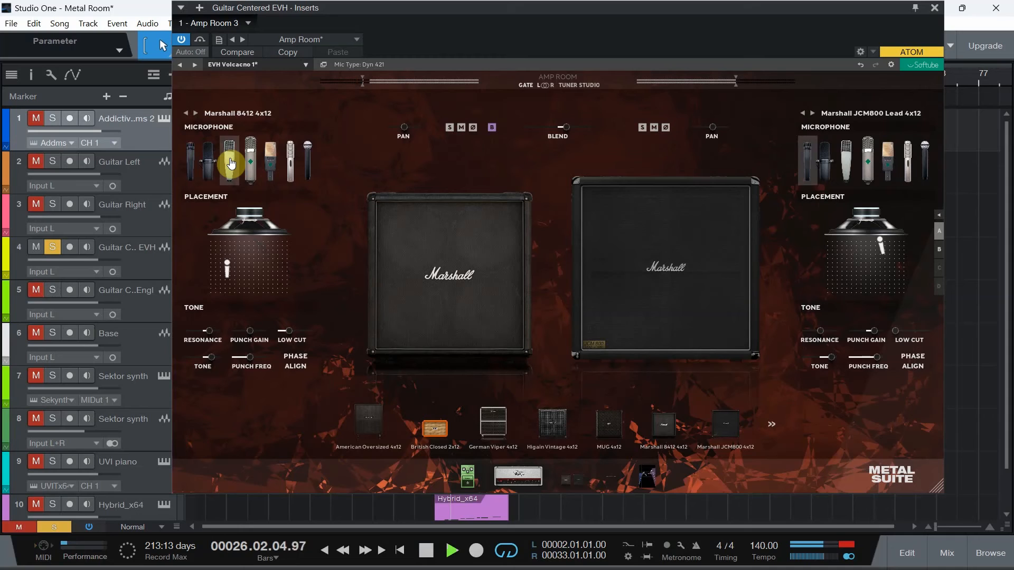
Step: Try Cond 47 and choose Cond 414 on the Marshall JCM800 Lead 4x12, and select the last microphone for the Marshall 8412 4x12
{"action": "left_click", "coordinate": [869, 165]}
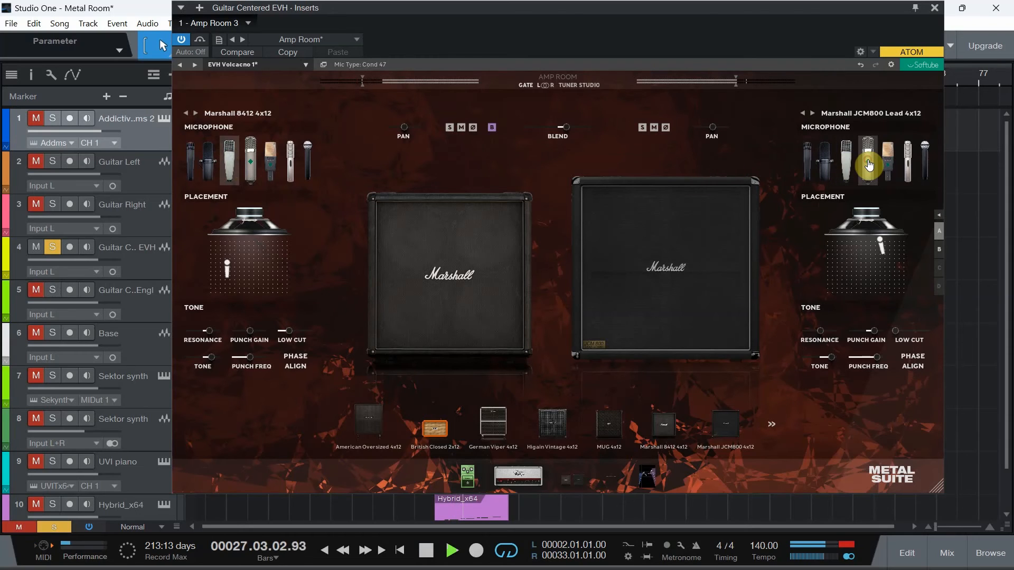
{"action": "left_click", "coordinate": [890, 164]}
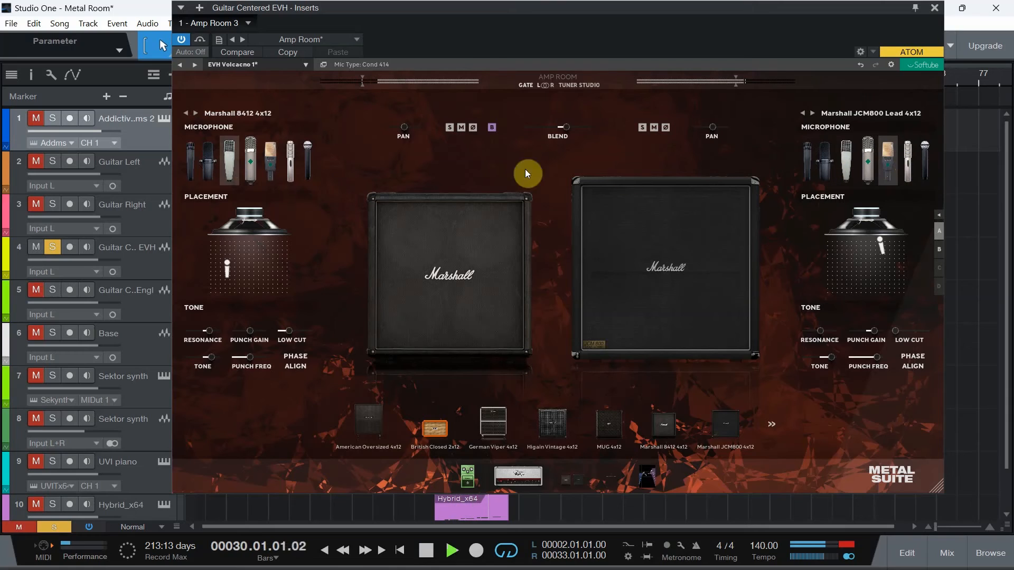
{"action": "left_click", "coordinate": [309, 165]}
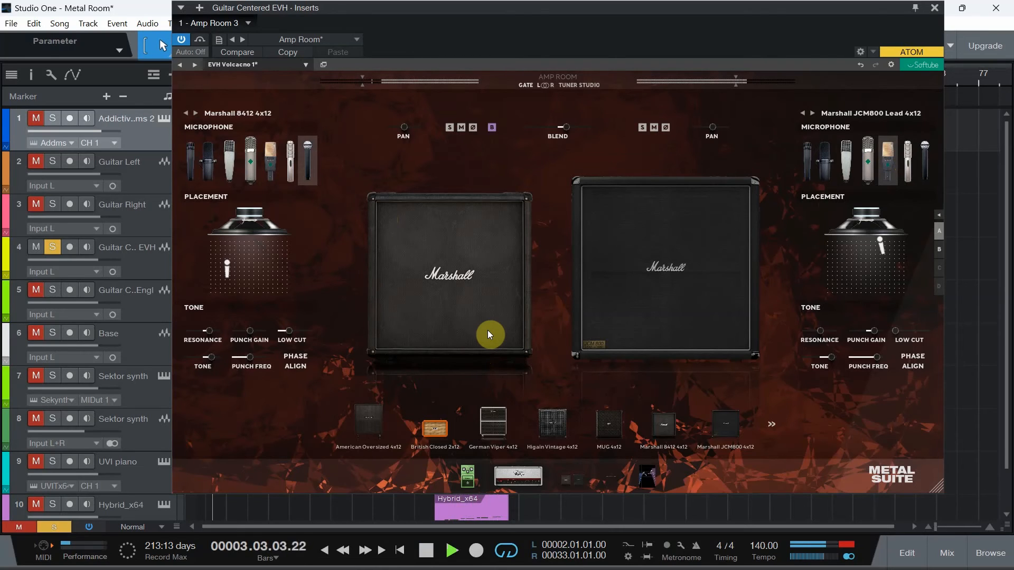
{"action": "key", "text": "space"}
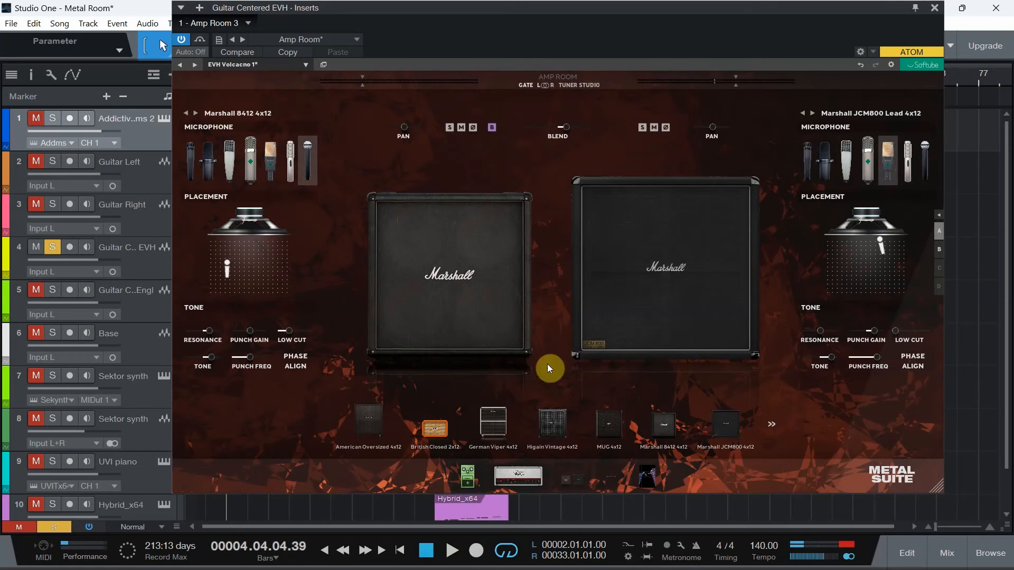
Step: Replace the green Tube overdrive in the Pre-FX section with the yellow ODR overdrive pedal
{"action": "left_click", "coordinate": [467, 476]}
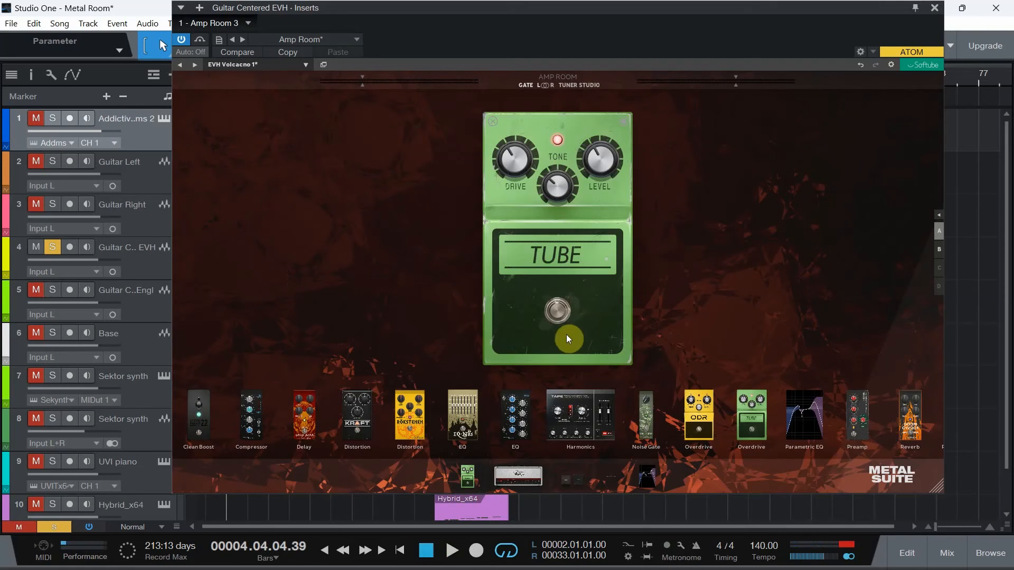
{"action": "left_click", "coordinate": [492, 122]}
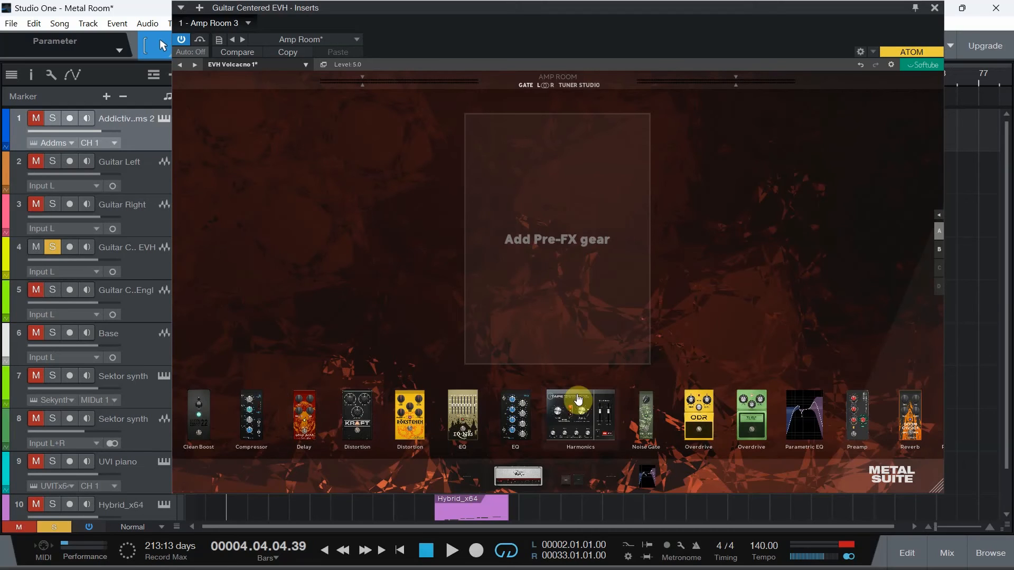
{"action": "left_click_drag", "start_coordinate": [700, 429], "coordinate": [577, 243]}
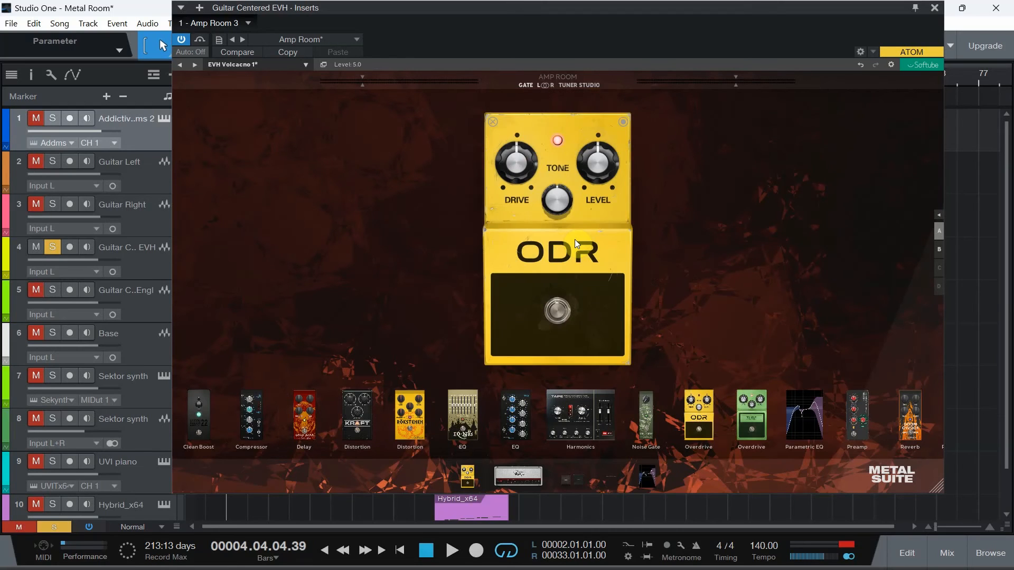
Step: Set the ODR pedal's Drive to 6.3 and raise its Level during playback
{"action": "left_click_drag", "start_coordinate": [528, 170], "coordinate": [531, 159]}
{"action": "left_click_drag", "start_coordinate": [598, 166], "coordinate": [595, 135]}
{"action": "left_click_drag", "start_coordinate": [512, 157], "coordinate": [513, 168]}
{"action": "left_click_drag", "start_coordinate": [599, 156], "coordinate": [593, 168]}
{"action": "mouse_move", "coordinate": [506, 167]}
{"action": "left_mouse_down"}
{"action": "mouse_move", "coordinate": [515, 180]}
{"action": "mouse_move", "coordinate": [515, 168]}
{"action": "left_mouse_up"}
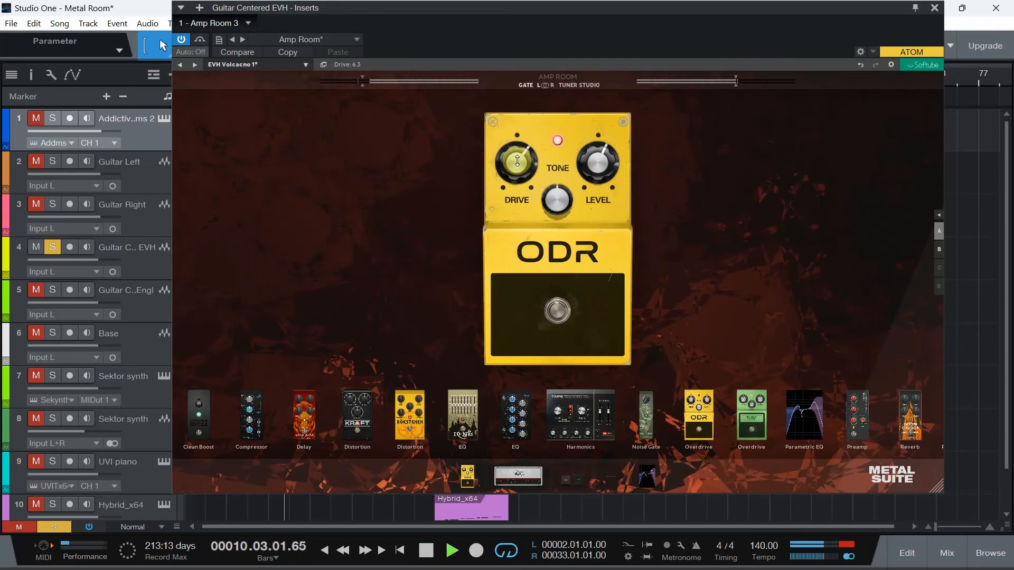
{"action": "left_click_drag", "start_coordinate": [595, 164], "coordinate": [595, 159]}
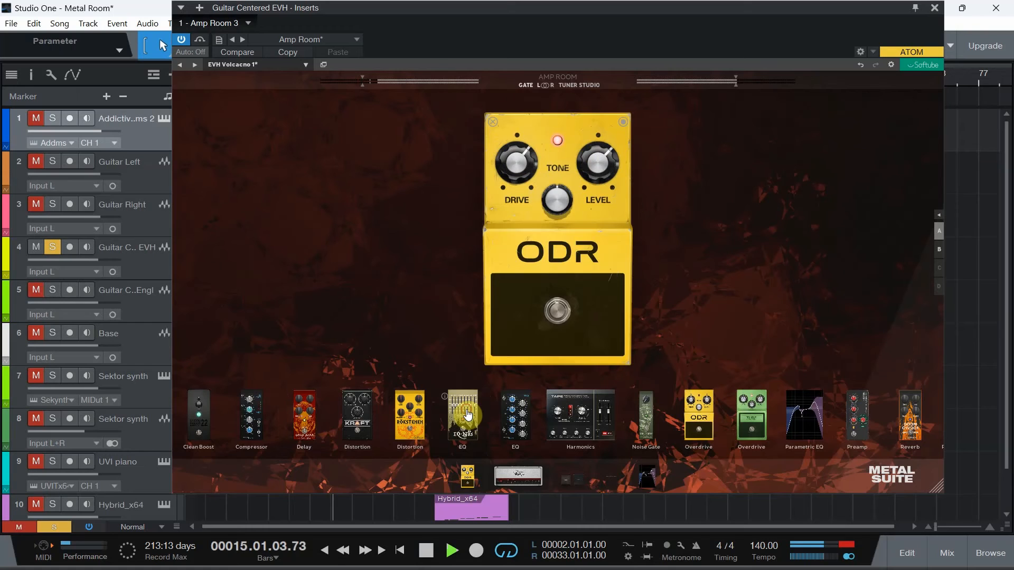
Step: Add the EQ-Näs pedal before the ODR and boost its bands, with 400 Hz at 6.4 dB, 1.6 kHz at 2.8 dB and Level at 0.1 dB
{"action": "left_click_drag", "start_coordinate": [472, 418], "coordinate": [448, 260]}
{"action": "left_click_drag", "start_coordinate": [531, 205], "coordinate": [493, 184]}
{"action": "left_click_drag", "start_coordinate": [416, 197], "coordinate": [530, 189]}
{"action": "key", "text": "space"}
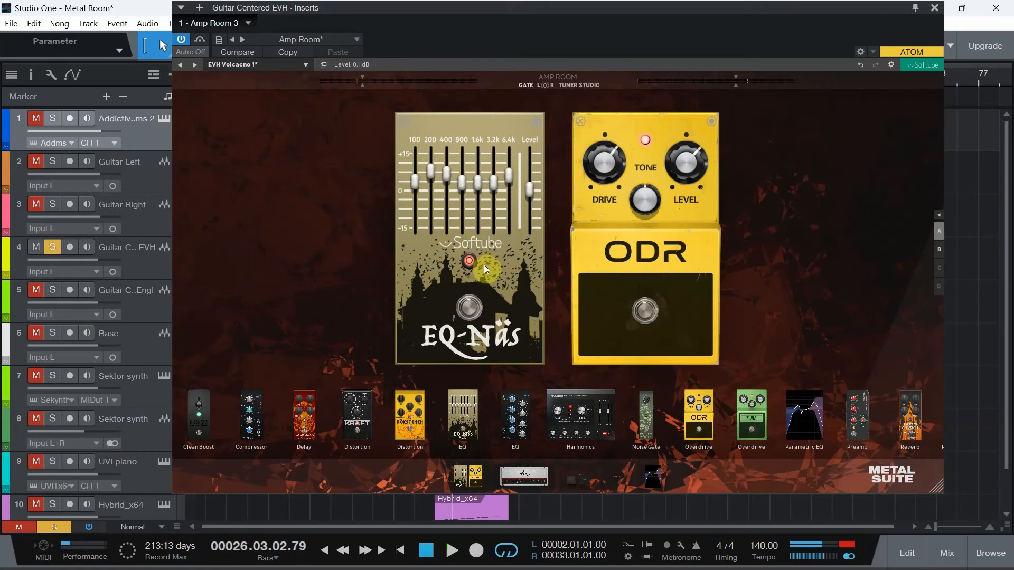
Step: Remove the ODR pedal and compare the tone with the EQ-Näs pedal bypassed and active during playback
{"action": "left_click", "coordinate": [581, 121]}
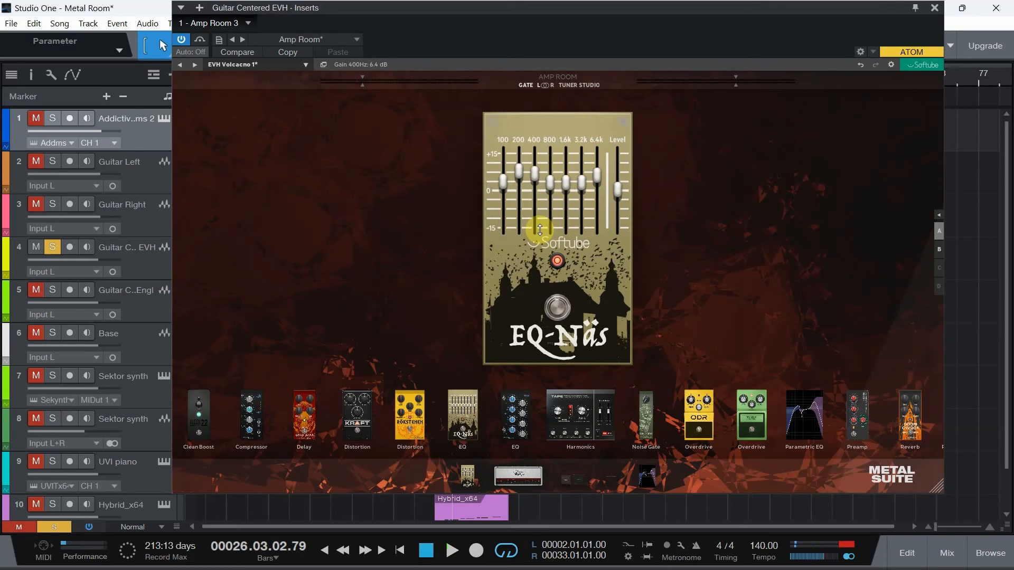
{"action": "key", "text": "space"}
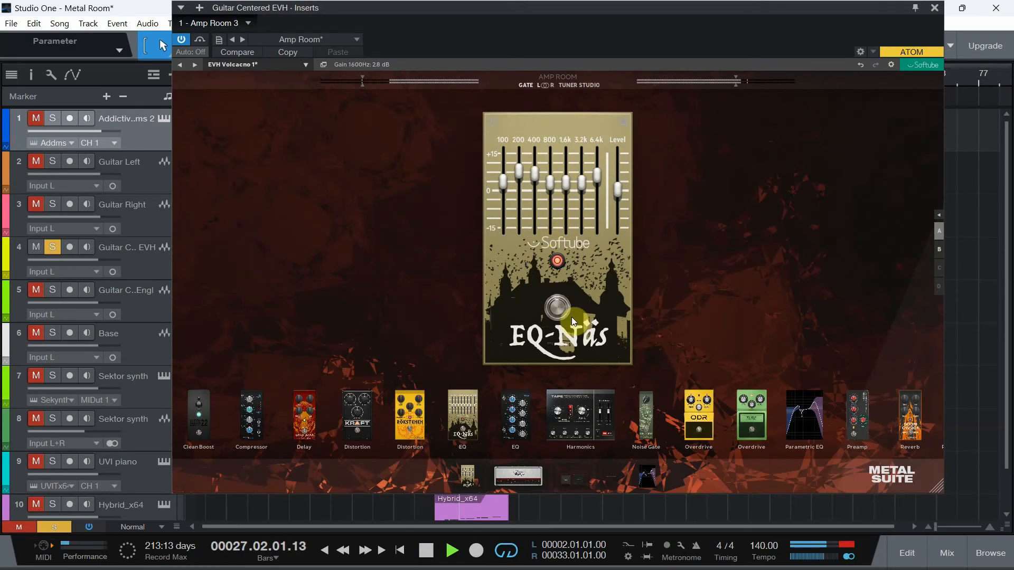
{"action": "left_click", "coordinate": [558, 311]}
{"action": "left_click", "coordinate": [557, 309]}
Step: Set the EQ-Näs gains to 3.3 dB at 400 Hz, 5.3 dB at 800 Hz and 4.4 dB at 200 Hz
{"action": "mouse_move", "coordinate": [550, 170]}
{"action": "left_mouse_down"}
{"action": "mouse_move", "coordinate": [557, 146]}
{"action": "mouse_move", "coordinate": [536, 161]}
{"action": "mouse_move", "coordinate": [539, 182]}
{"action": "left_mouse_up"}
{"action": "key", "text": "space"}
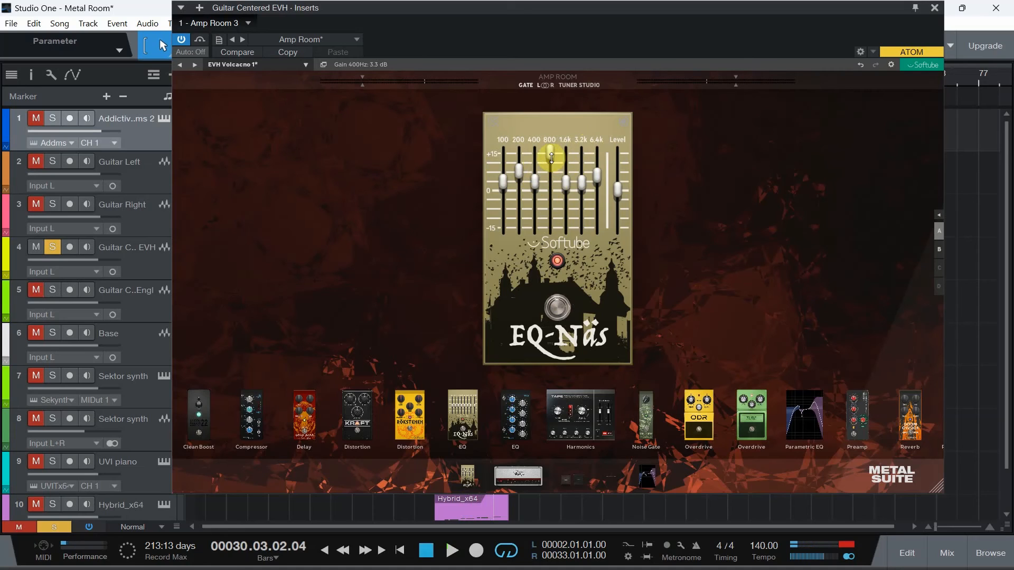
{"action": "left_click_drag", "start_coordinate": [550, 153], "coordinate": [546, 168]}
{"action": "key", "text": "space"}
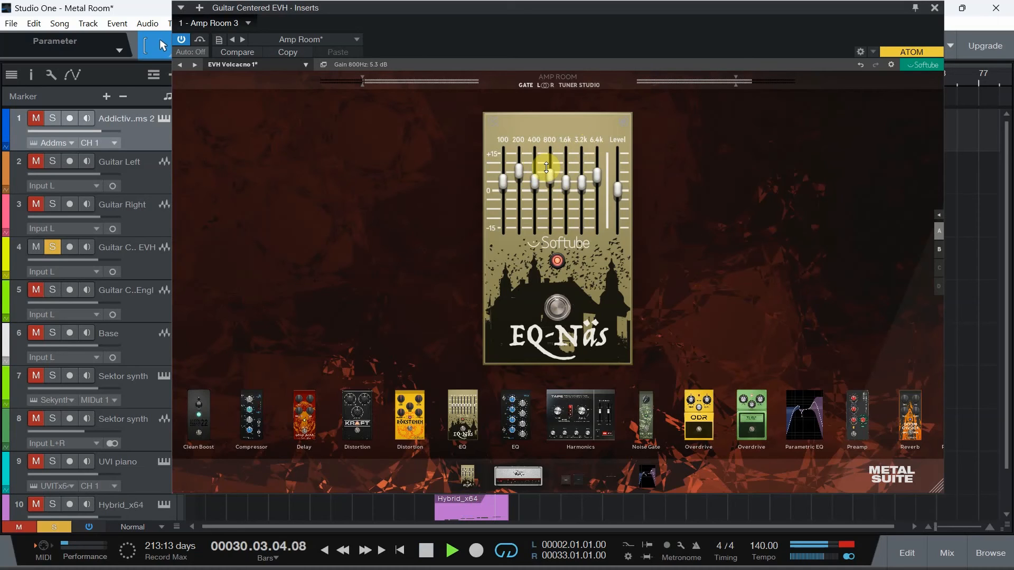
{"action": "left_click_drag", "start_coordinate": [517, 170], "coordinate": [518, 179]}
{"action": "key", "text": "space"}
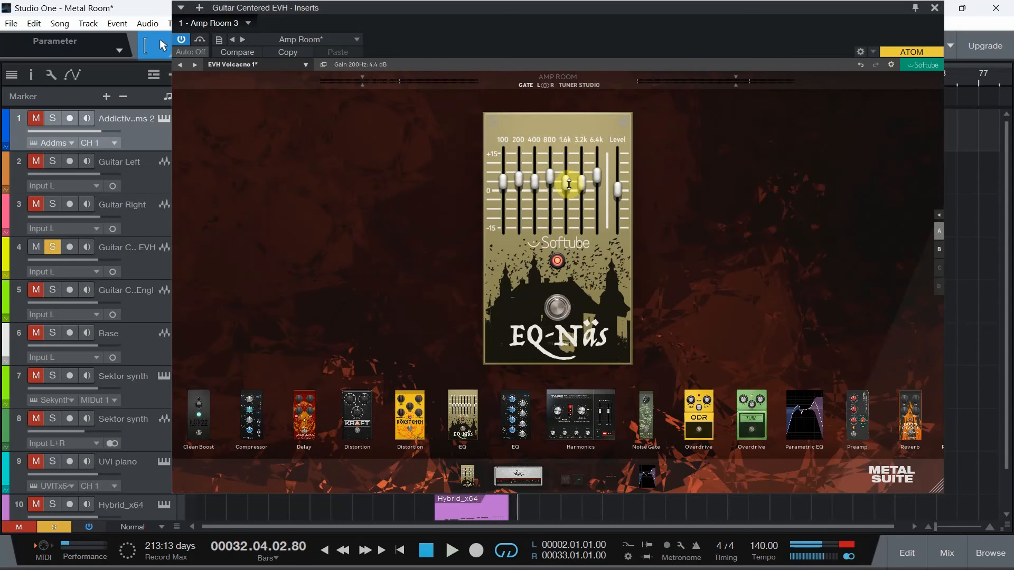
Step: Remove the EQ-Näs pedal and replace the Vildsint amp with the American Mainstayer 100W
{"action": "left_click", "coordinate": [492, 122]}
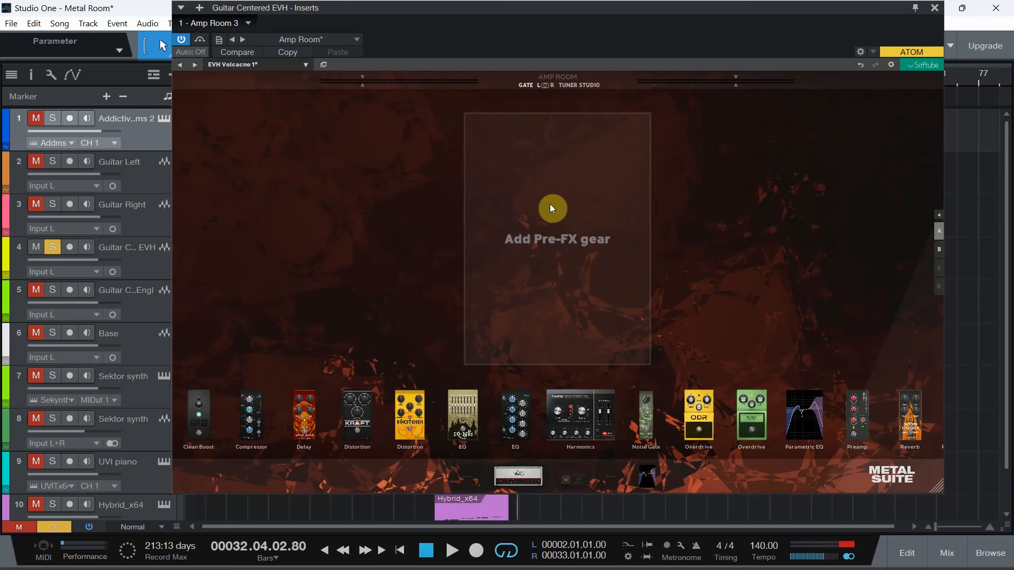
{"action": "left_click", "coordinate": [523, 477]}
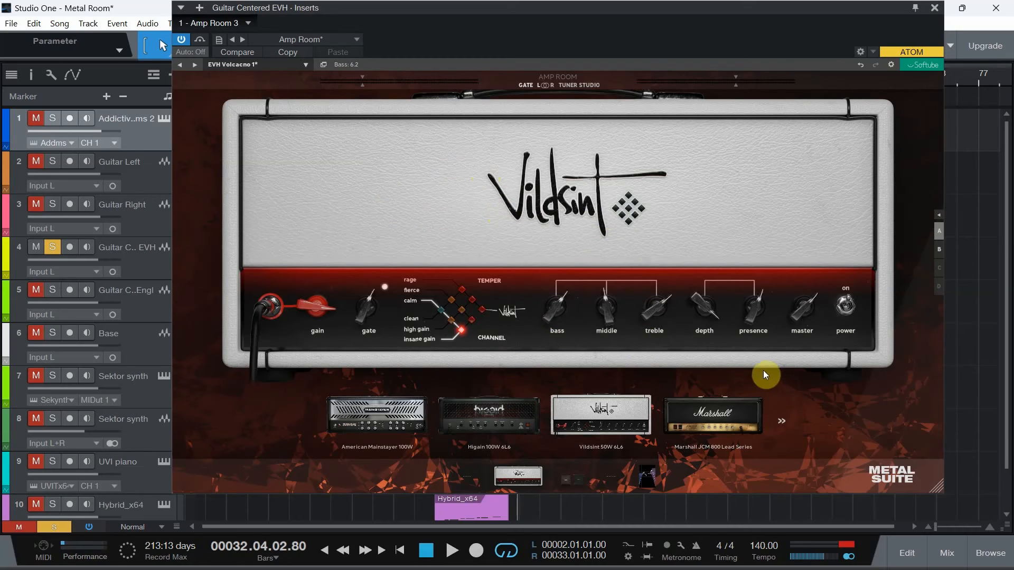
{"action": "left_click", "coordinate": [406, 411]}
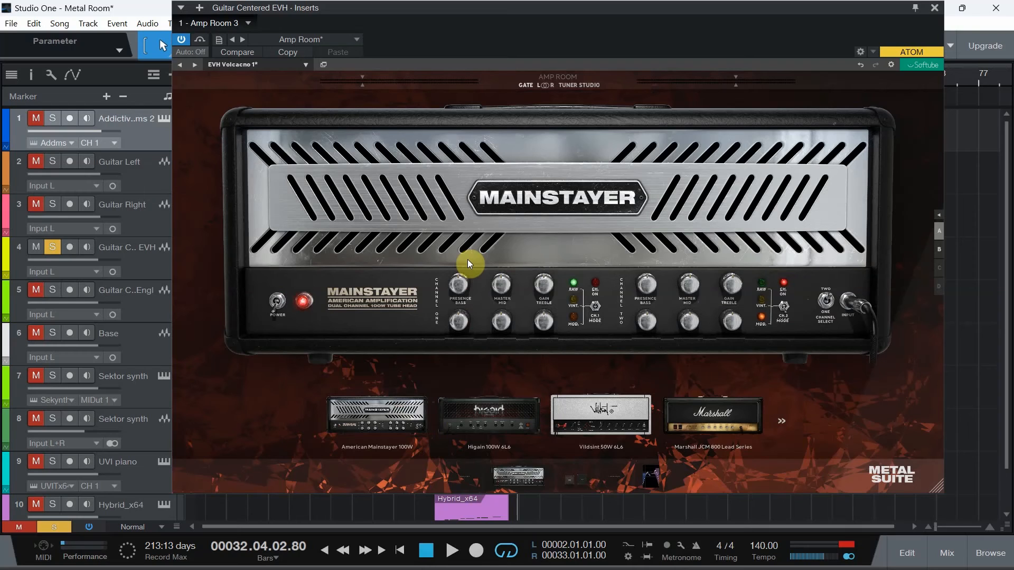
{"action": "left_click_drag", "start_coordinate": [721, 12], "coordinate": [666, 17]}
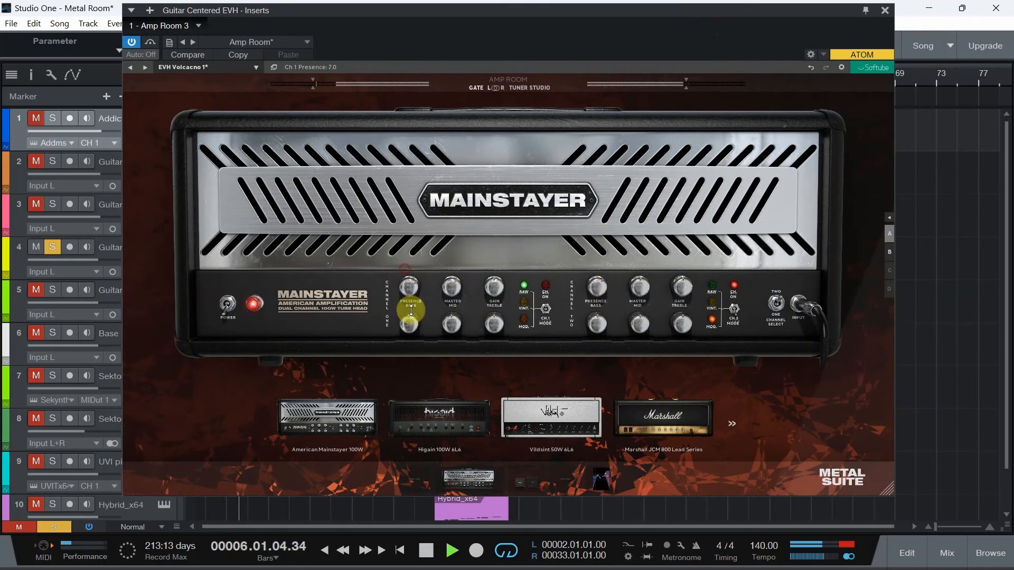
{"action": "left_click_drag", "start_coordinate": [410, 323], "coordinate": [408, 313]}
{"action": "mouse_move", "coordinate": [627, 296]}
{"action": "left_mouse_down"}
{"action": "mouse_move", "coordinate": [638, 289]}
{"action": "mouse_move", "coordinate": [638, 260]}
{"action": "mouse_move", "coordinate": [636, 288]}
{"action": "mouse_move", "coordinate": [636, 279]}
{"action": "left_mouse_up"}
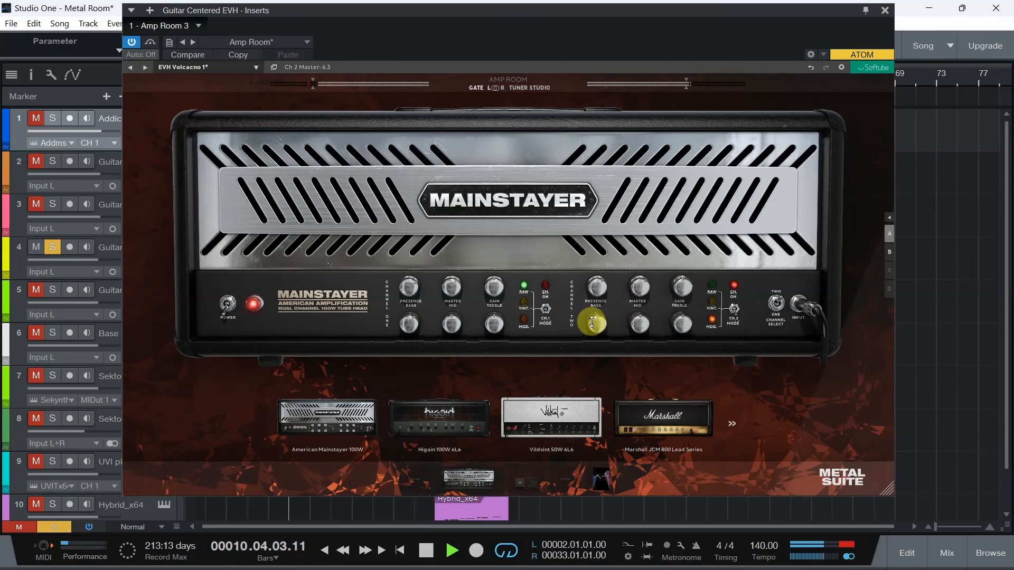
{"action": "left_click_drag", "start_coordinate": [593, 313], "coordinate": [678, 290]}
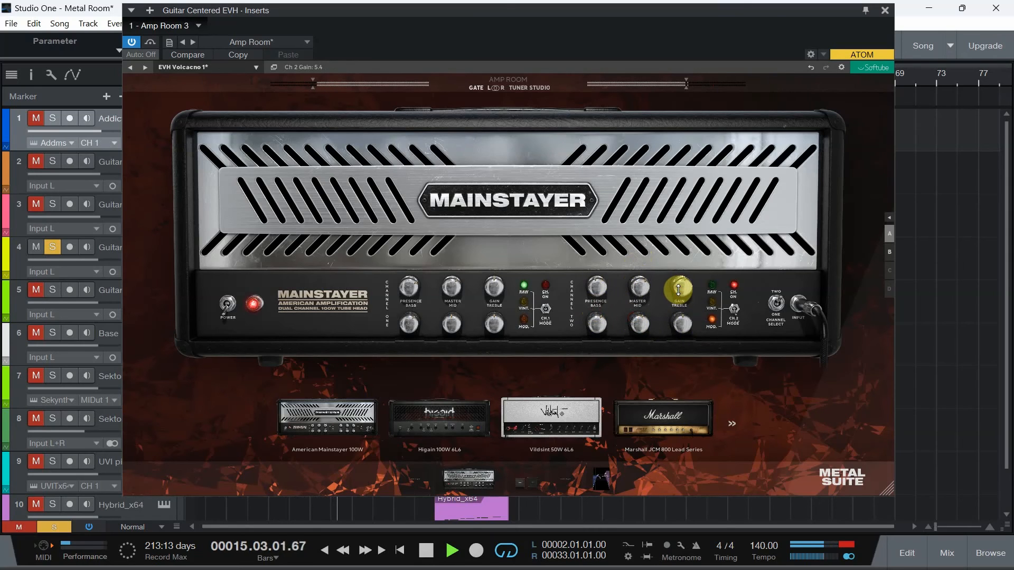
{"action": "key", "text": "space"}
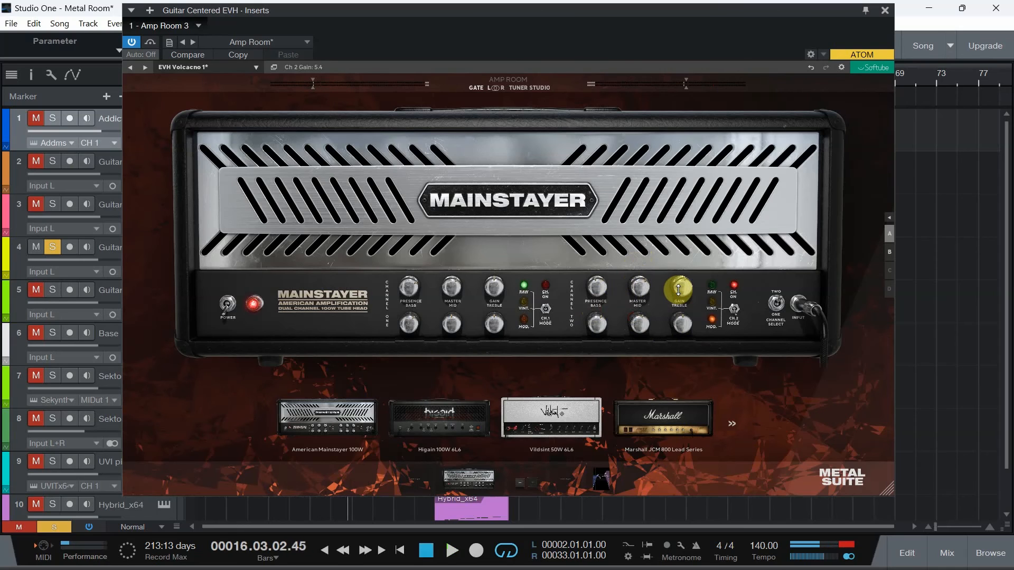
Step: Load the Marshall JCM 800 Lead Series amp, set its Master Volume to 7.5 and raise the Pre-Amp Volume during playback
{"action": "left_click", "coordinate": [692, 420]}
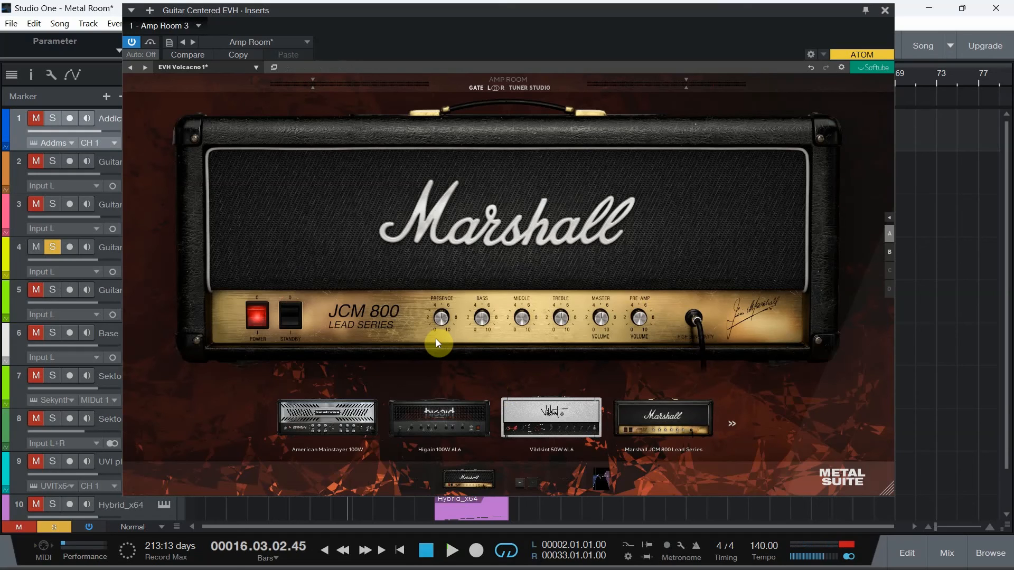
{"action": "mouse_move", "coordinate": [433, 318]}
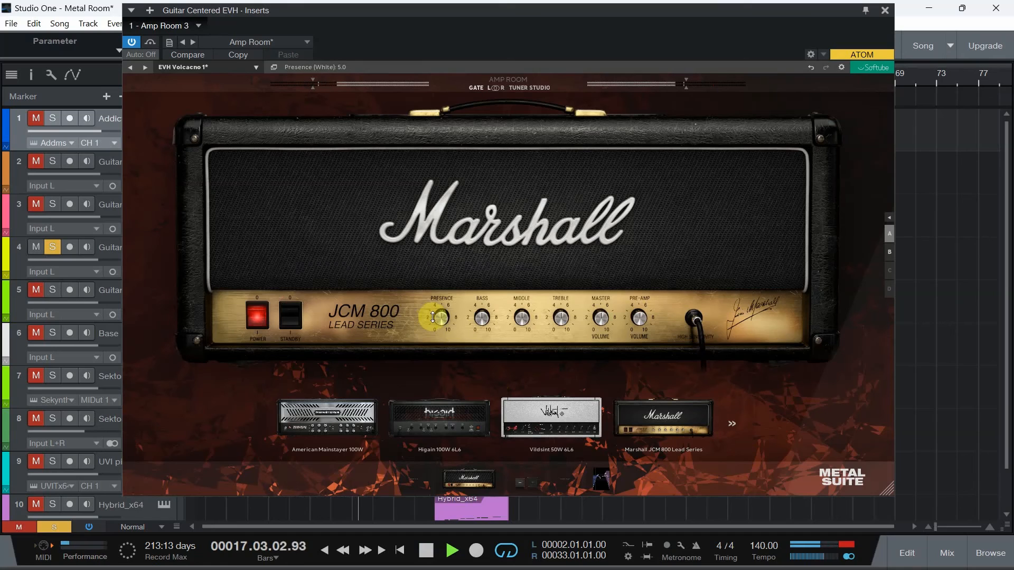
{"action": "mouse_move", "coordinate": [639, 332]}
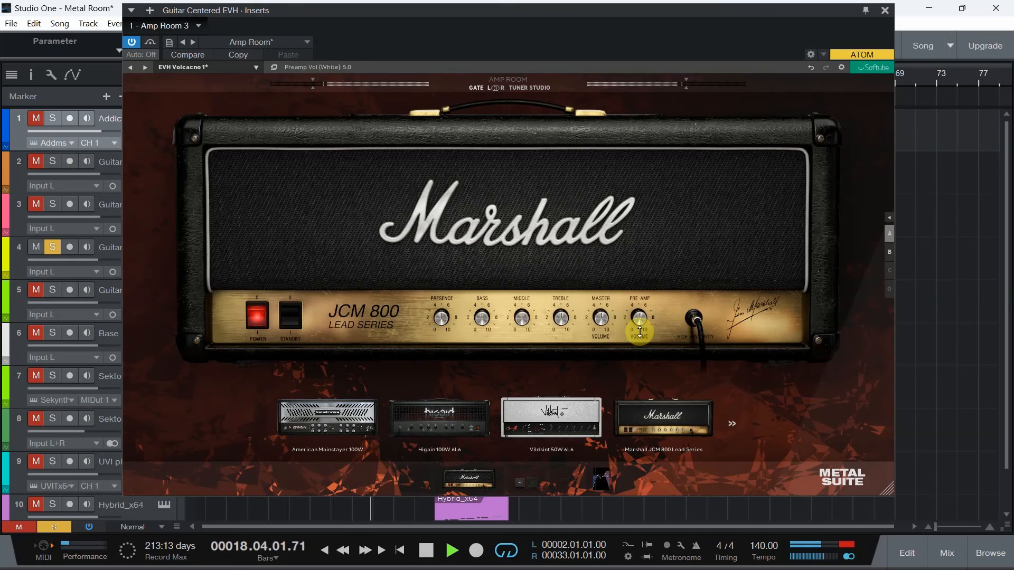
{"action": "mouse_move", "coordinate": [601, 317]}
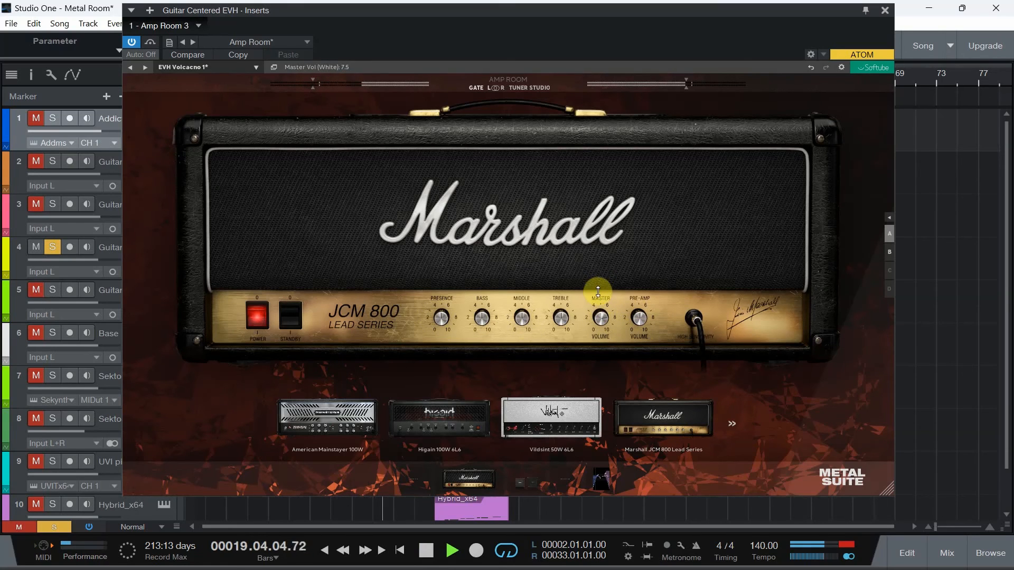
{"action": "left_click_drag", "start_coordinate": [639, 321], "coordinate": [633, 301]}
Step: Set the JCM 800's Bass to 7.1, Presence to 7.0 and Treble to 5.5, and adjust Middle
{"action": "left_click", "coordinate": [482, 317]}
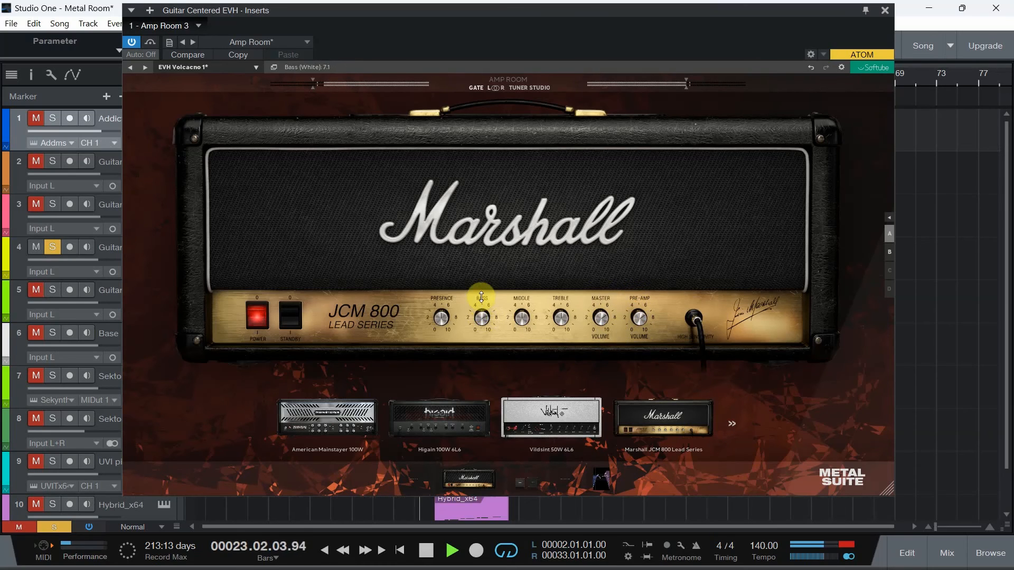
{"action": "mouse_move", "coordinate": [444, 320]}
{"action": "left_mouse_down"}
{"action": "mouse_move", "coordinate": [440, 287]}
{"action": "mouse_move", "coordinate": [440, 306]}
{"action": "left_mouse_up"}
{"action": "left_click", "coordinate": [524, 322]}
{"action": "left_click_drag", "start_coordinate": [523, 322], "coordinate": [563, 316]}
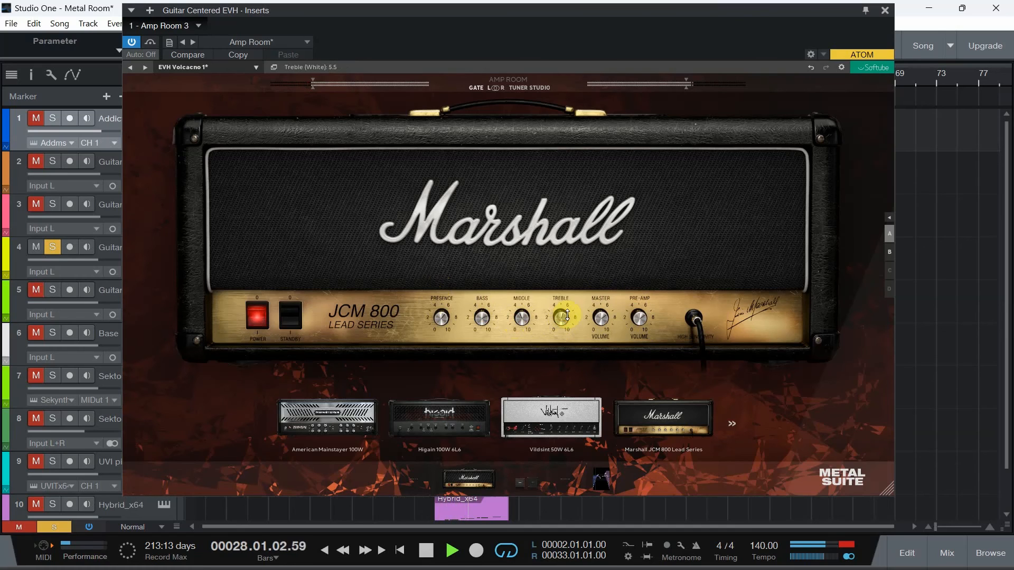
Step: Adjust the JCM 800's Master Volume, set Pre-Amp Volume to 7.3, restart playback and reposition the plugin window
{"action": "left_click", "coordinate": [597, 317]}
{"action": "left_click_drag", "start_coordinate": [637, 320], "coordinate": [637, 314]}
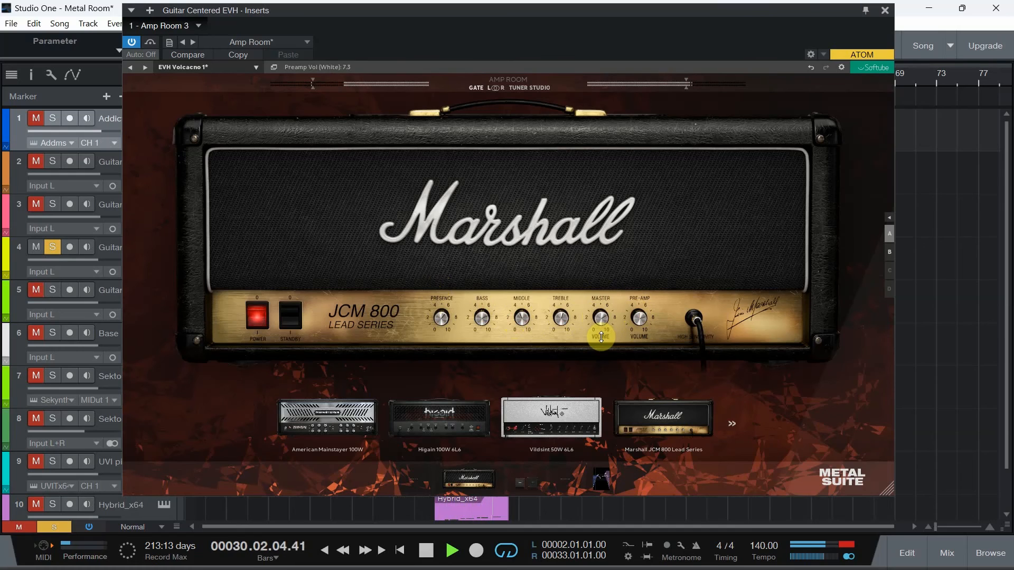
{"action": "key", "text": "space"}
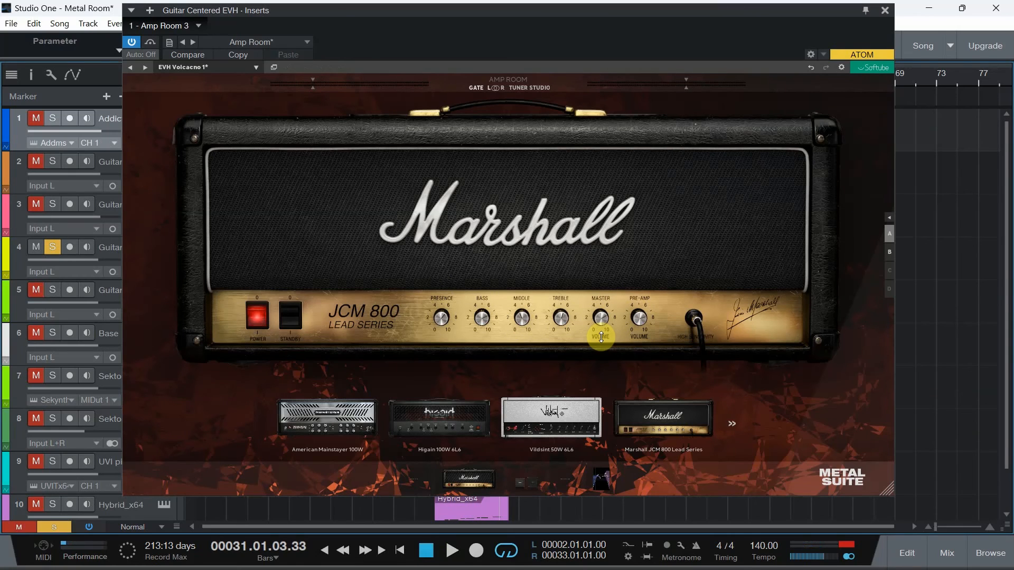
{"action": "key", "text": "space"}
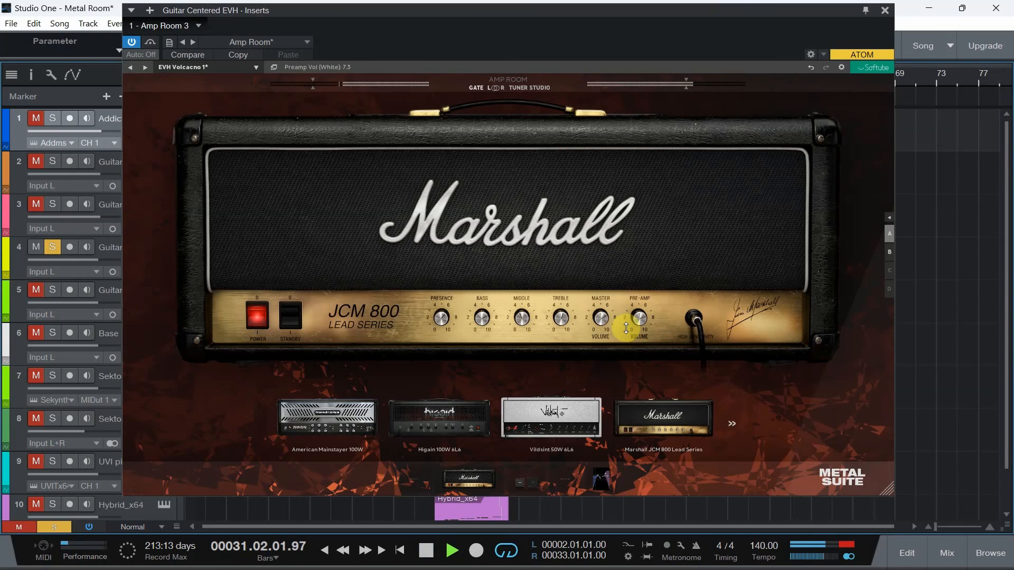
{"action": "left_click_drag", "start_coordinate": [494, 9], "coordinate": [557, 47]}
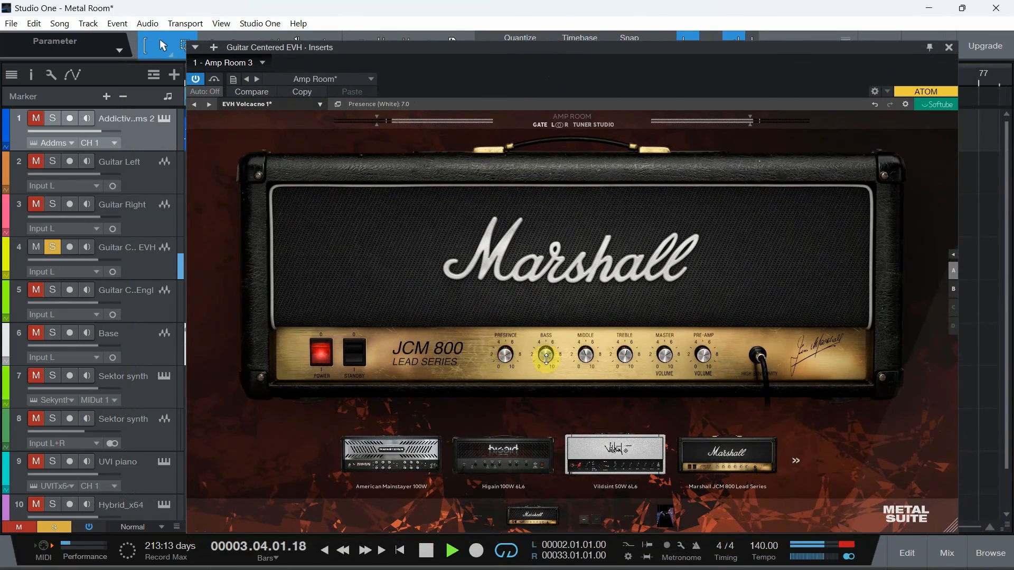
Step: Set the JCM 800's Middle to 4.1 and load the British Closed 2x12 in both cabinet slots
{"action": "left_click_drag", "start_coordinate": [583, 353], "coordinate": [580, 347]}
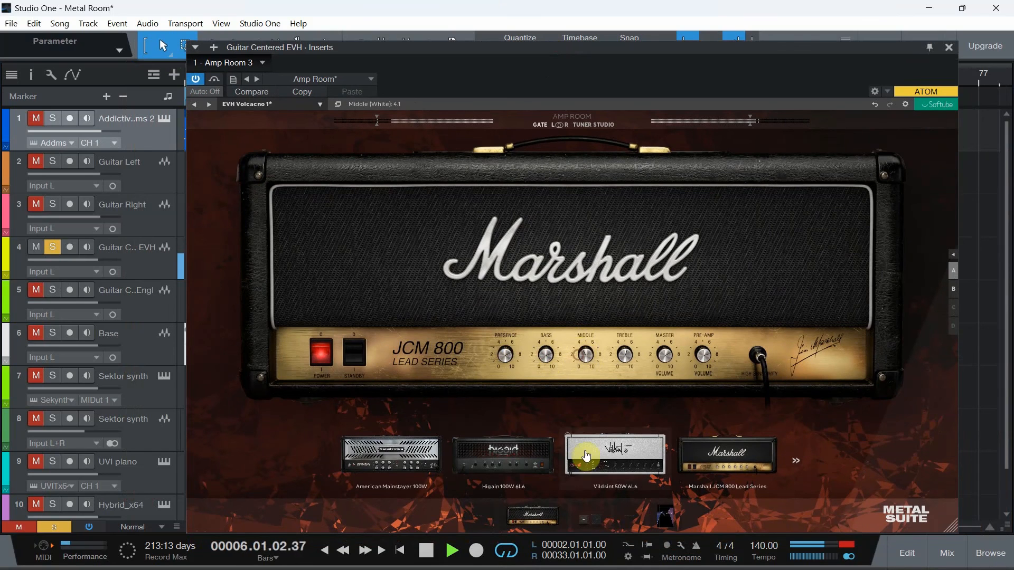
{"action": "left_click", "coordinate": [587, 515]}
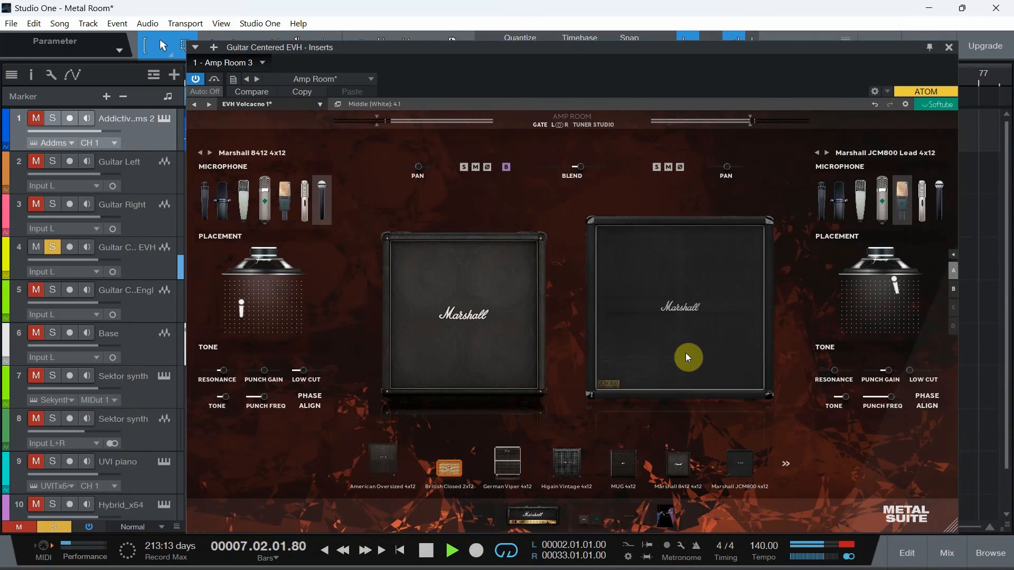
{"action": "left_click", "coordinate": [450, 470]}
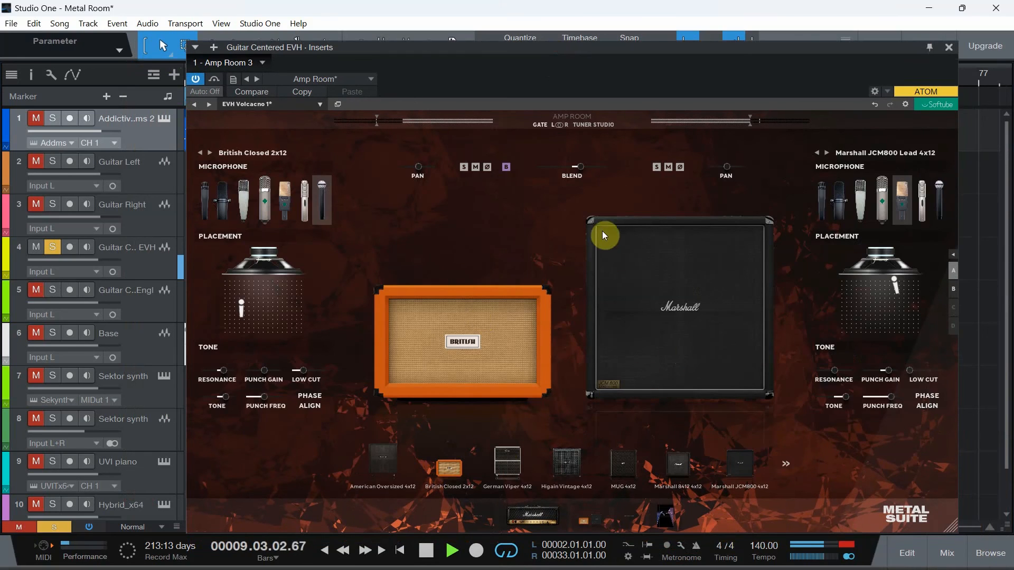
{"action": "left_click_drag", "start_coordinate": [450, 467], "coordinate": [672, 311]}
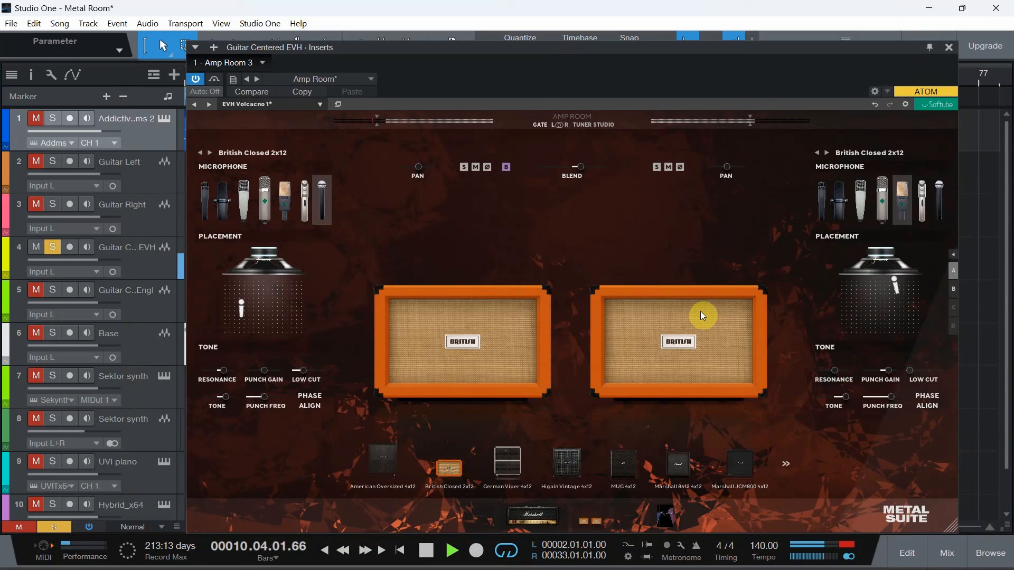
Step: Stop playback, replace the second cabinet with the American Oversized 4x12 and restart playback
{"action": "key", "text": "space"}
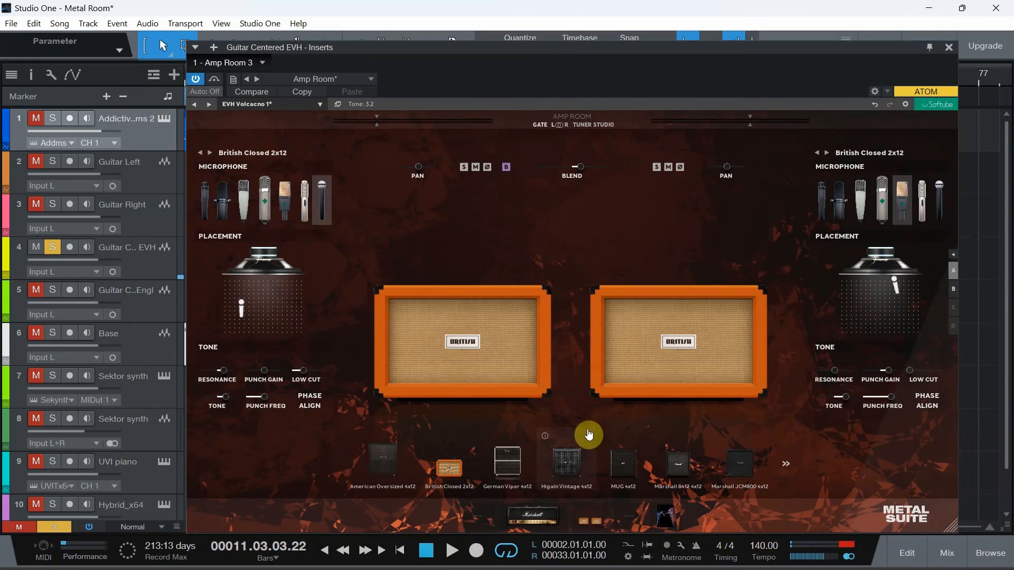
{"action": "left_click_drag", "start_coordinate": [421, 469], "coordinate": [710, 351]}
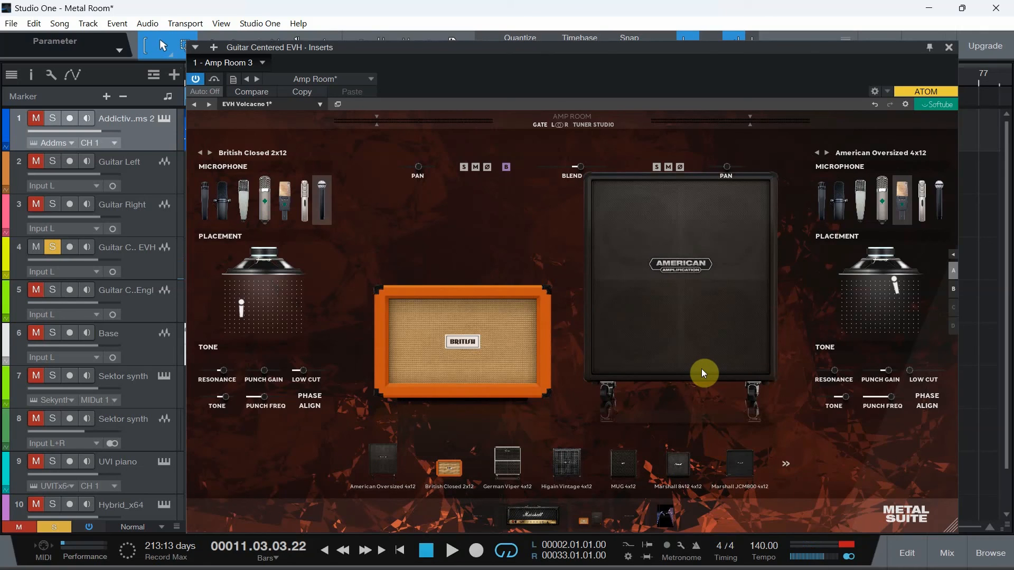
{"action": "key", "text": "space"}
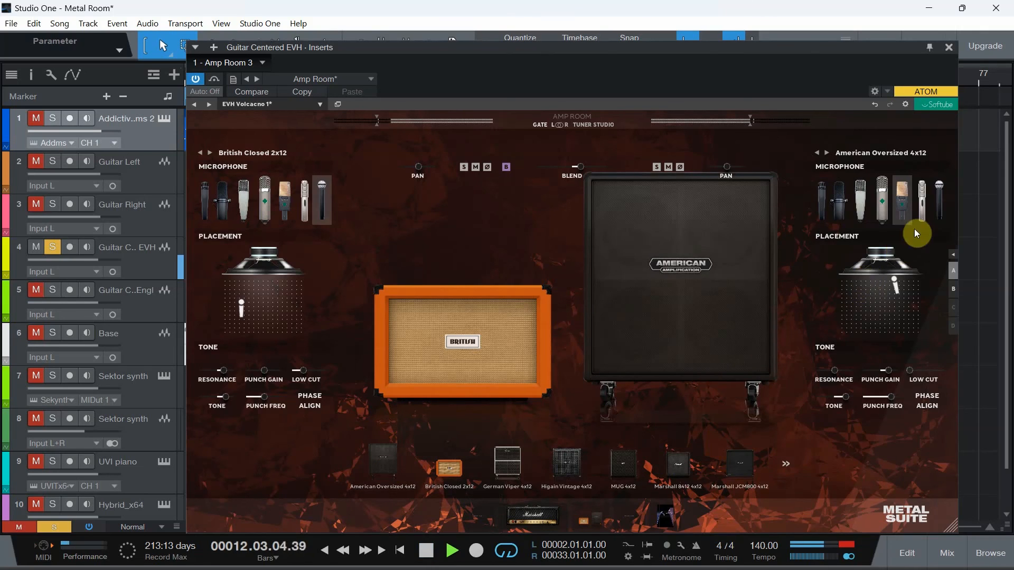
Step: Compare the Dyn 7B and Dyn 57 microphones on the American Oversized cabinet, ending on the Dyn 57
{"action": "left_click", "coordinate": [844, 206]}
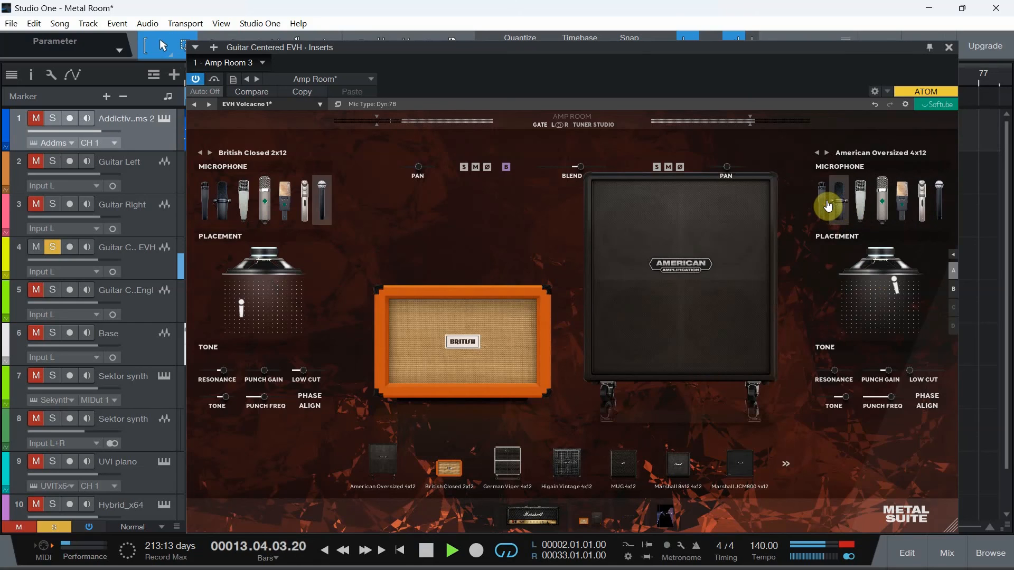
{"action": "left_click", "coordinate": [825, 202]}
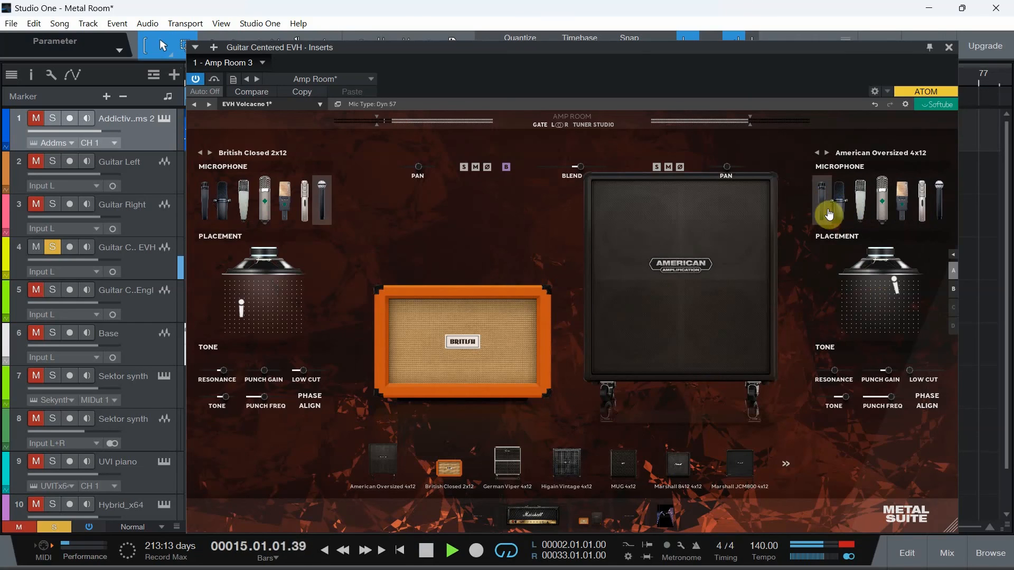
{"action": "left_click", "coordinate": [841, 208]}
{"action": "left_click", "coordinate": [825, 208]}
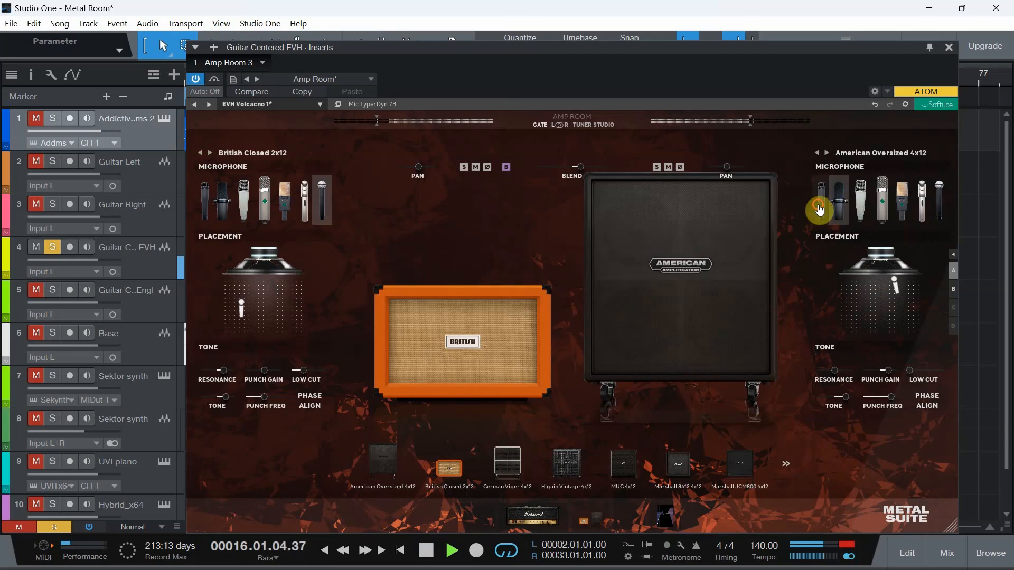
Step: Restart playback and move the microphones on both cabinets farther towards the outer edges of their placement grids
{"action": "key", "text": "space"}
{"action": "key", "text": "space"}
{"action": "mouse_move", "coordinate": [894, 284]}
{"action": "left_mouse_down"}
{"action": "mouse_move", "coordinate": [888, 311]}
{"action": "mouse_move", "coordinate": [916, 314]}
{"action": "mouse_move", "coordinate": [915, 305]}
{"action": "mouse_move", "coordinate": [916, 330]}
{"action": "mouse_move", "coordinate": [916, 314]}
{"action": "left_mouse_up"}
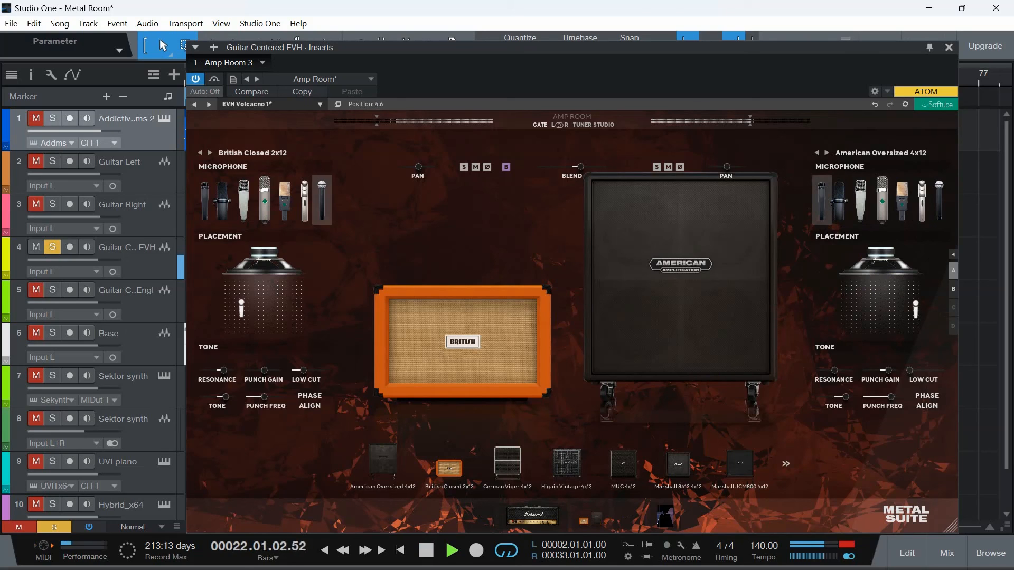
{"action": "left_click_drag", "start_coordinate": [239, 306], "coordinate": [232, 310]}
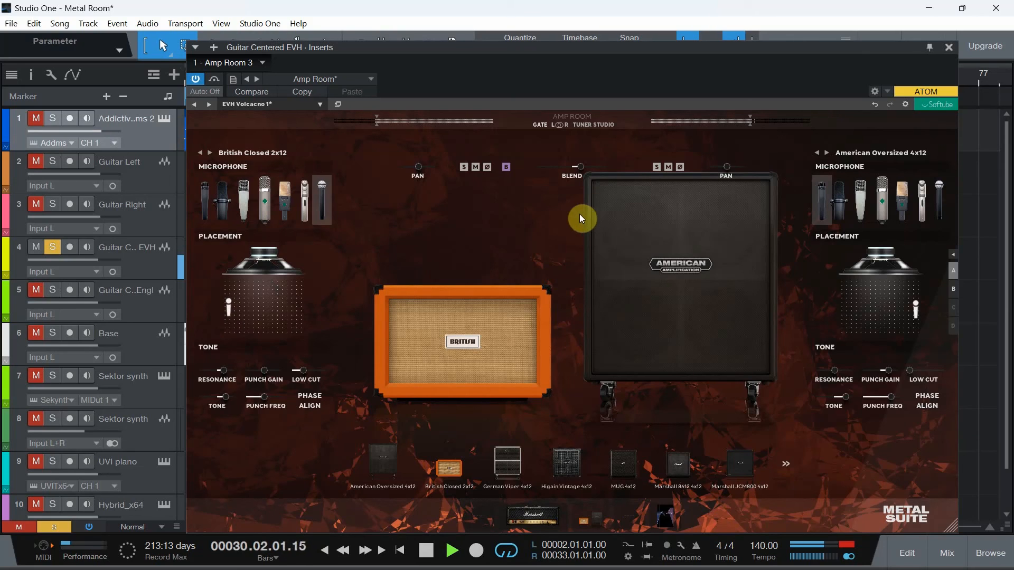
Step: Return to the JCM 800 to adjust its Treble, stop playback and replace it with the Higain 100W 6L6 amp
{"action": "left_click", "coordinate": [532, 515]}
{"action": "left_click_drag", "start_coordinate": [622, 355], "coordinate": [620, 341]}
{"action": "key", "text": "space"}
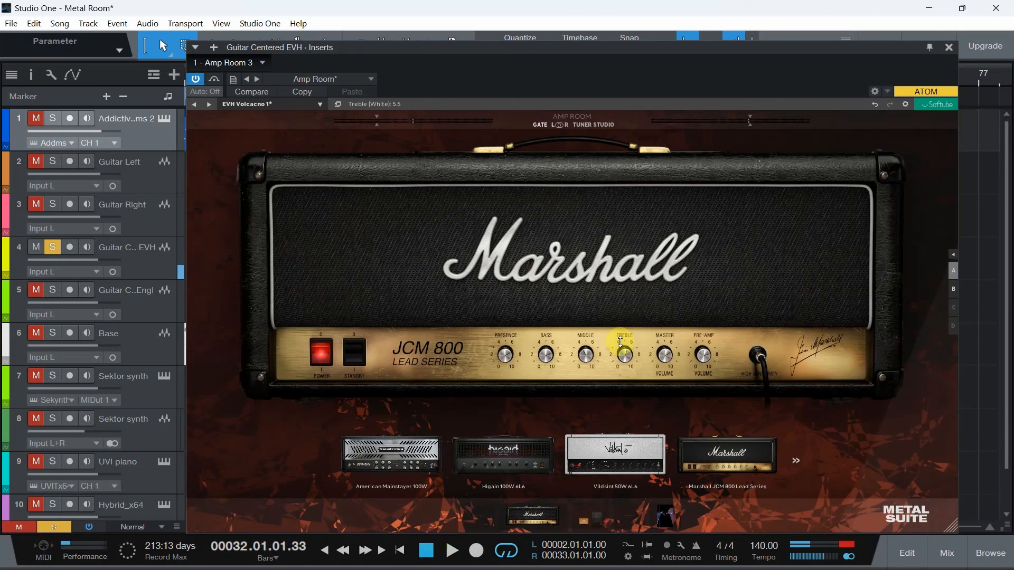
{"action": "left_click", "coordinate": [581, 349]}
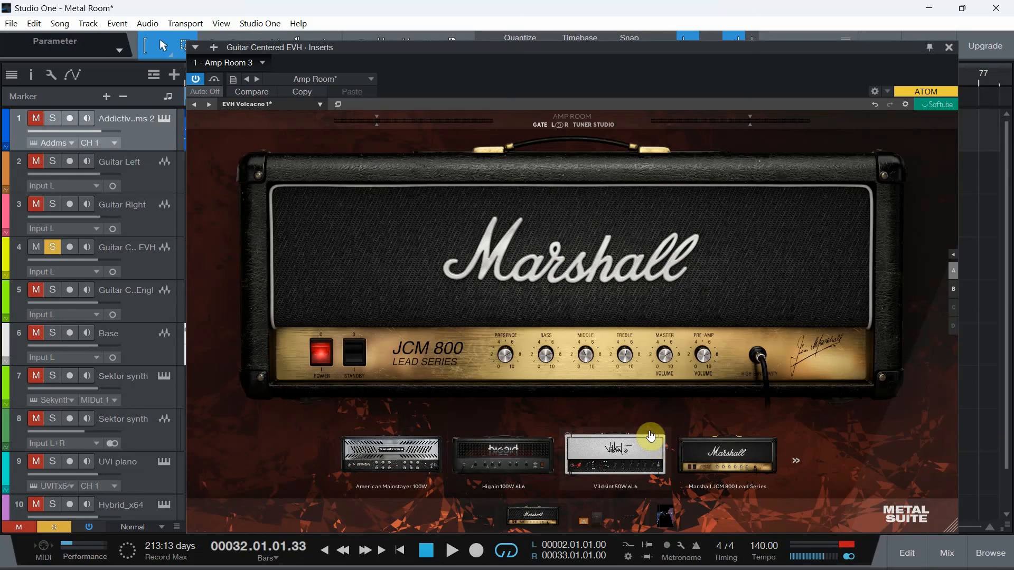
{"action": "left_click", "coordinate": [499, 455]}
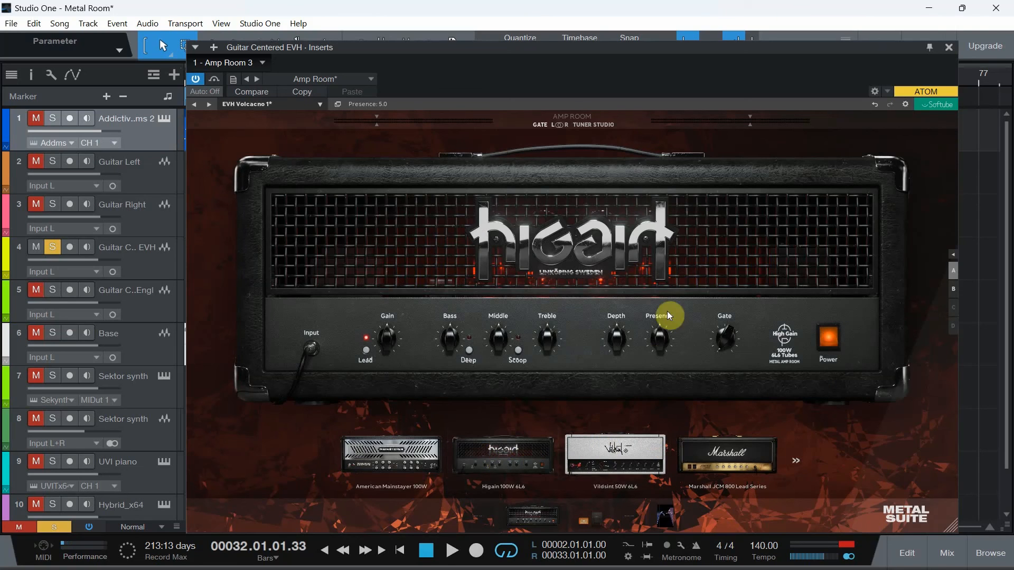